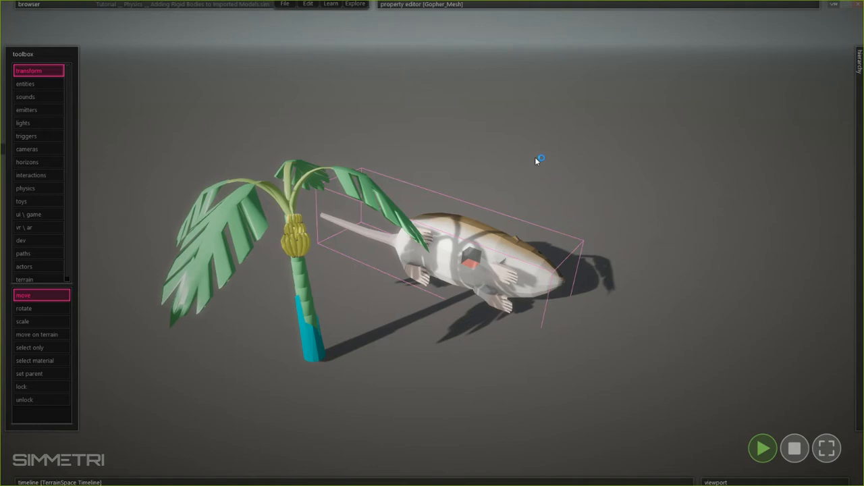
# - Check the gopher mesh's RigidBody attribute and its list of addable attributes, and stop the simulation
pyautogui.moveTo(427, 3)
pyautogui.click(517, 29)
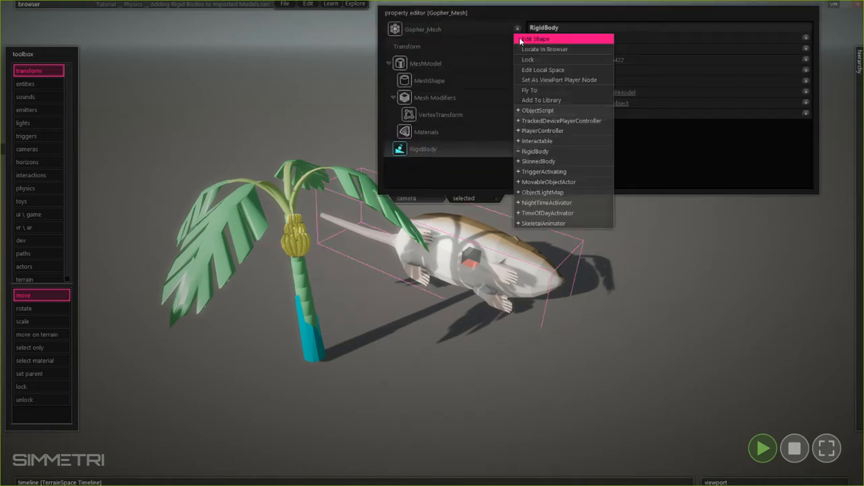
pyautogui.click(458, 171)
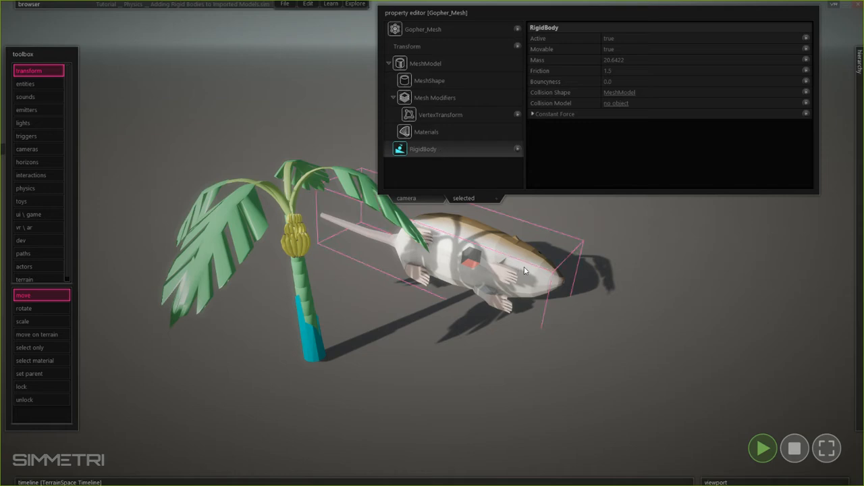
pyautogui.click(321, 178)
pyautogui.click(794, 447)
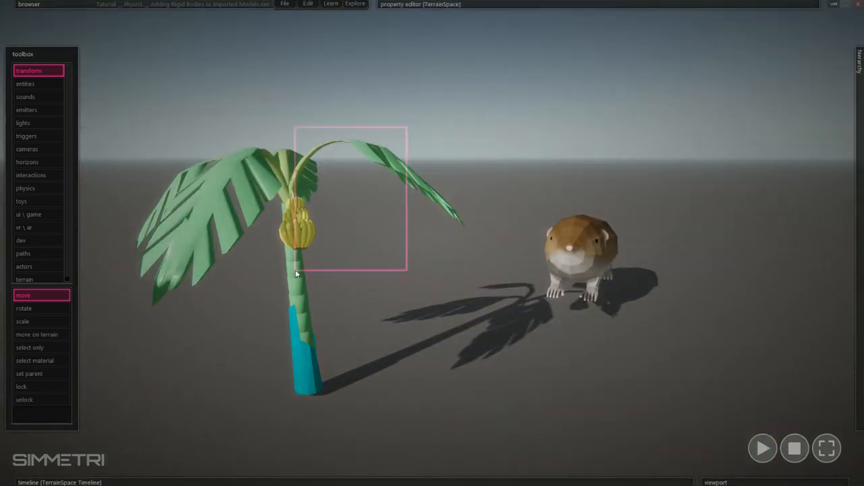
# - Select the banana tree, view its source model page on Poly in the web browser, and return to the Simmetri scene
pyautogui.click(331, 292)
pyautogui.hotkey('alt', 'Tab')
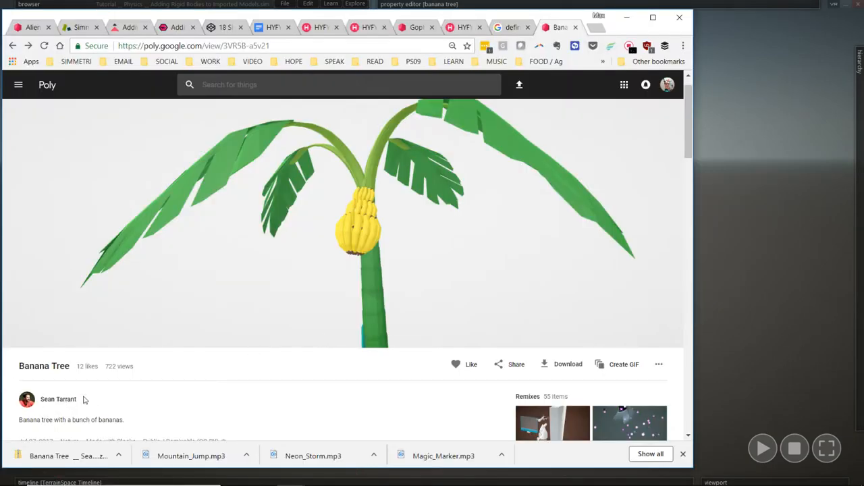
pyautogui.moveTo(345, 212); pyautogui.dragTo(200, 183)
pyautogui.hotkey('alt', 'Tab')
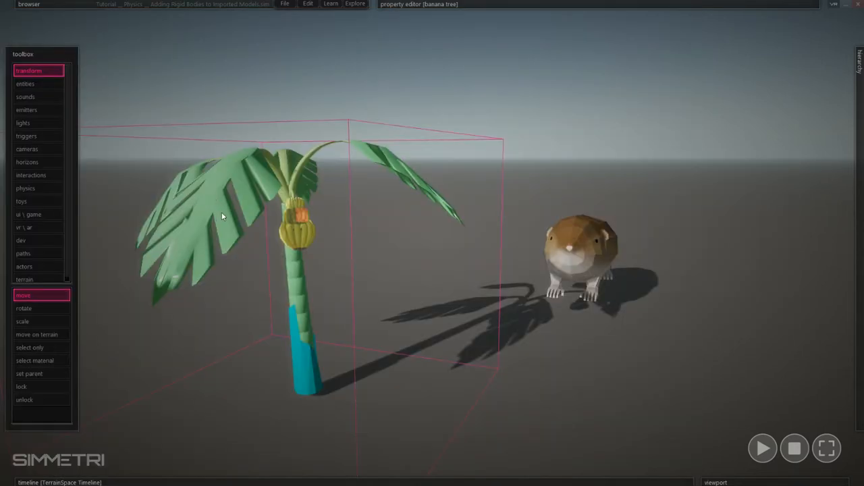
# - Move the gopher forward across the ground, closer to the banana tree
pyautogui.click(588, 236)
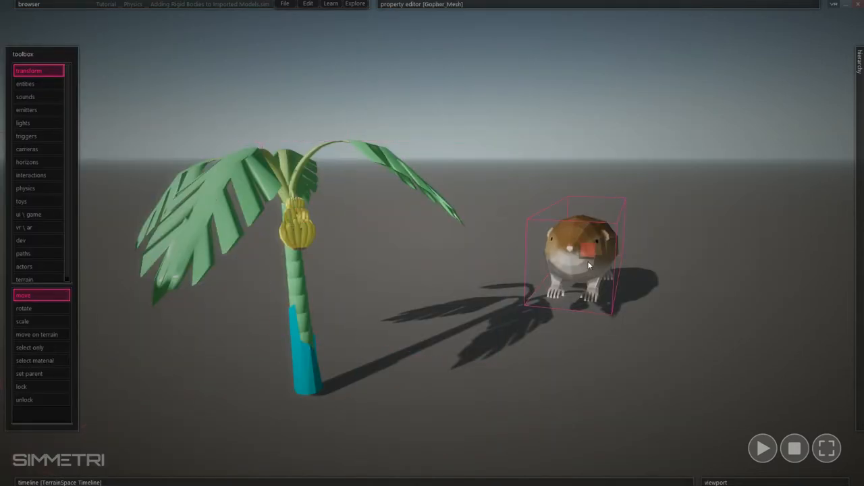
pyautogui.moveTo(587, 258); pyautogui.dragTo(543, 287)
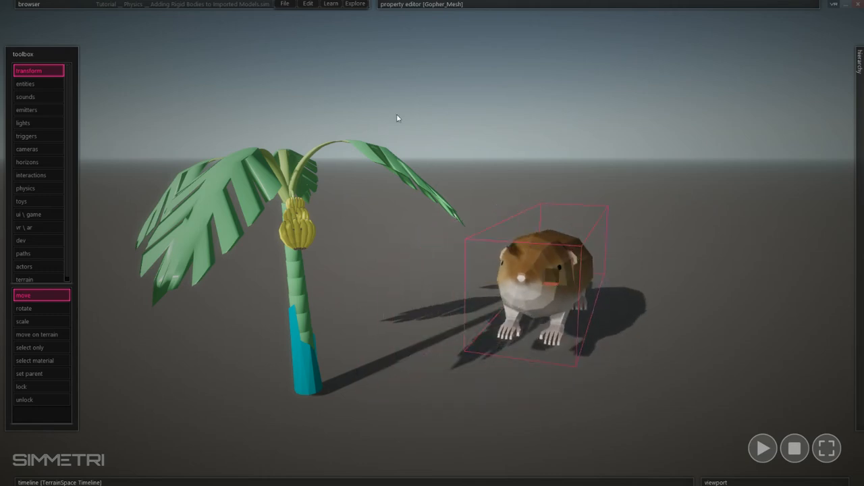
# - Remove the RigidBody attribute from the banana tree
pyautogui.click(403, 169)
pyautogui.moveTo(442, 6)
pyautogui.click(460, 82)
pyautogui.click(519, 80)
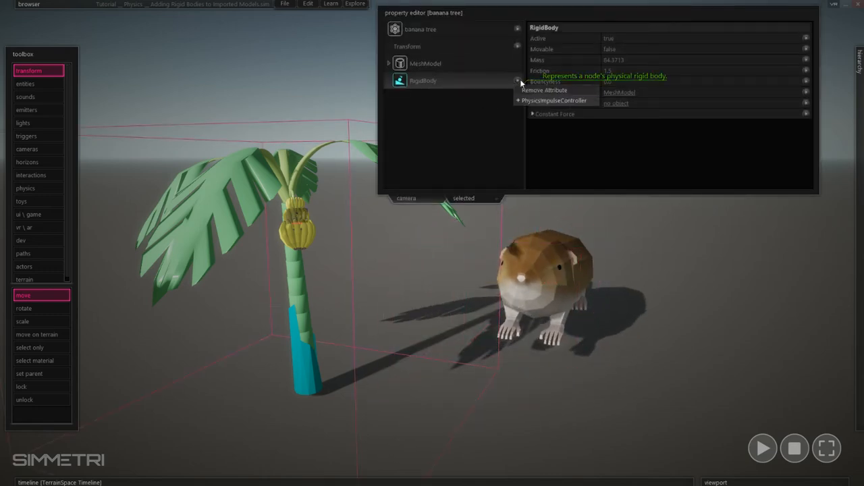
pyautogui.click(544, 90)
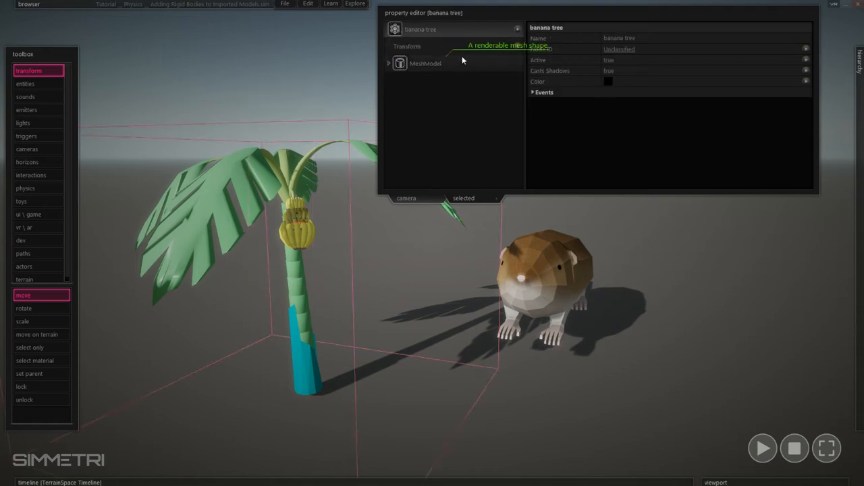
# - Add a RigidBody attribute to the banana tree and set Movable to false
pyautogui.click(518, 28)
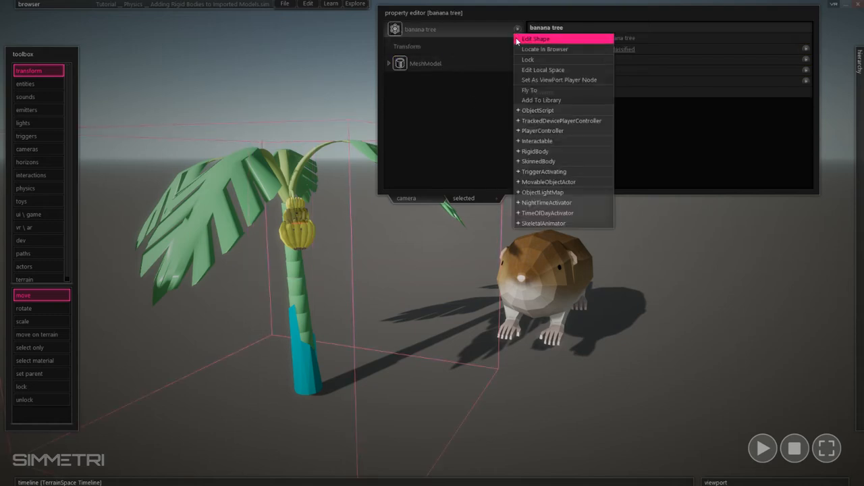
pyautogui.click(535, 151)
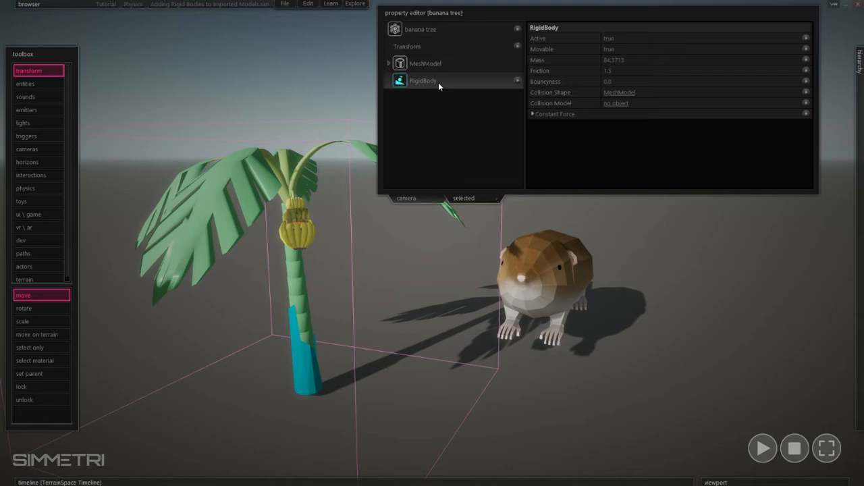
pyautogui.click(608, 49)
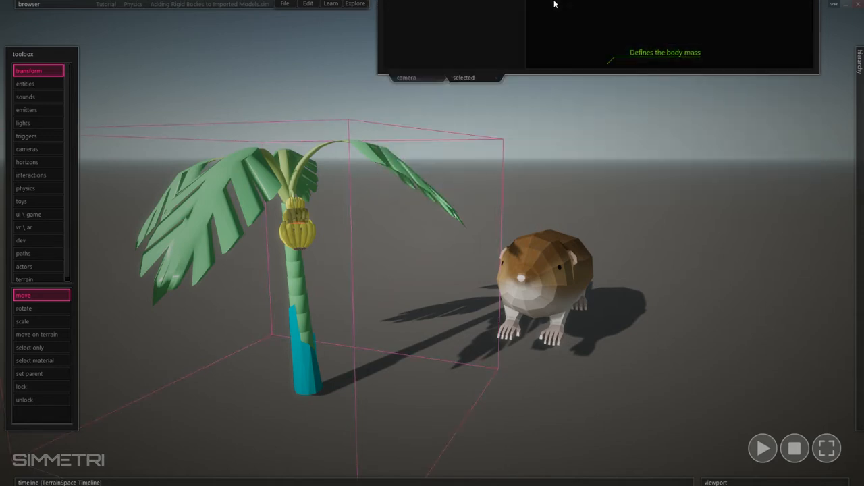
# - Run the simulation and push the gopher up against the banana tree's leaves and back to the ground to test the collision
pyautogui.click(573, 283)
pyautogui.moveTo(548, 308); pyautogui.dragTo(412, 131)
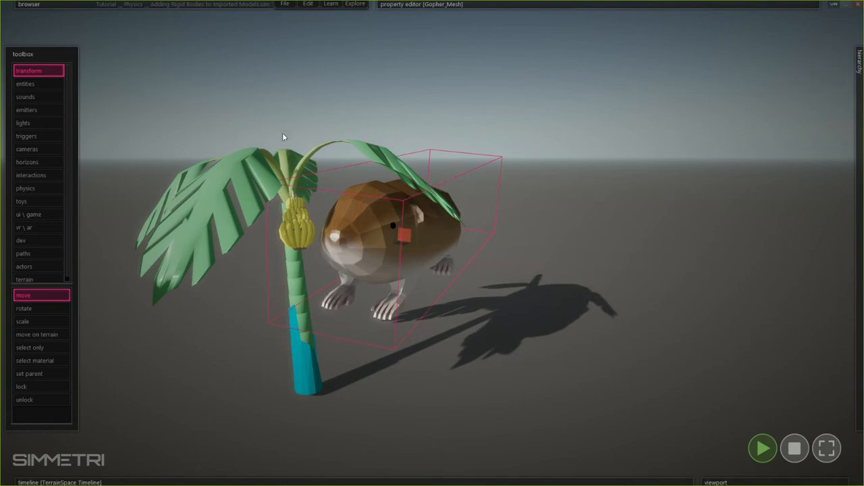
pyautogui.moveTo(456, 188); pyautogui.dragTo(472, 204)
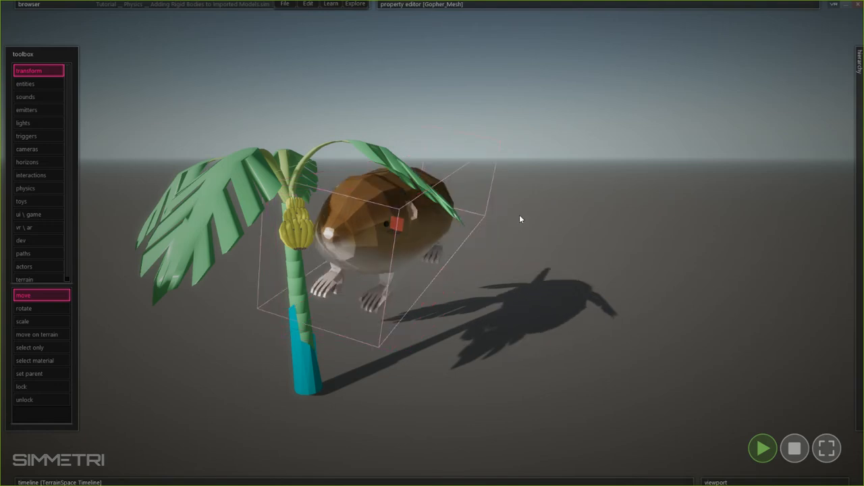
pyautogui.moveTo(520, 215); pyautogui.dragTo(498, 265)
pyautogui.moveTo(587, 289); pyautogui.dragTo(557, 324)
# - Examine the banana tree's leaves, bananas and trunk from several angles and up close
pyautogui.moveTo(566, 318); pyautogui.dragTo(488, 128, button='right')
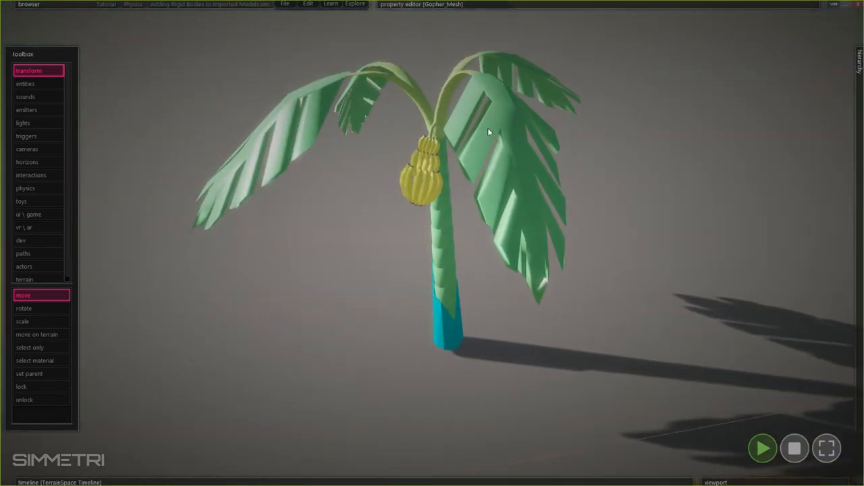
pyautogui.moveTo(432, 243); pyautogui.dragTo(603, 188, button='right')
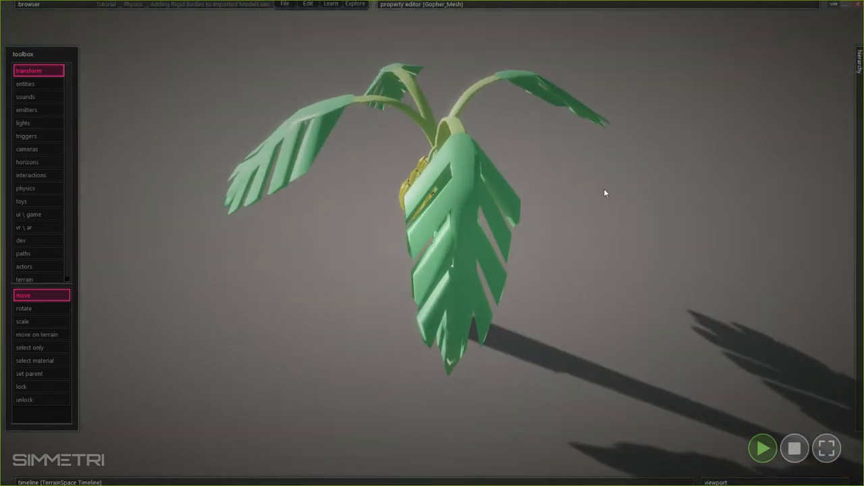
pyautogui.moveTo(454, 207); pyautogui.dragTo(432, 243, button='right')
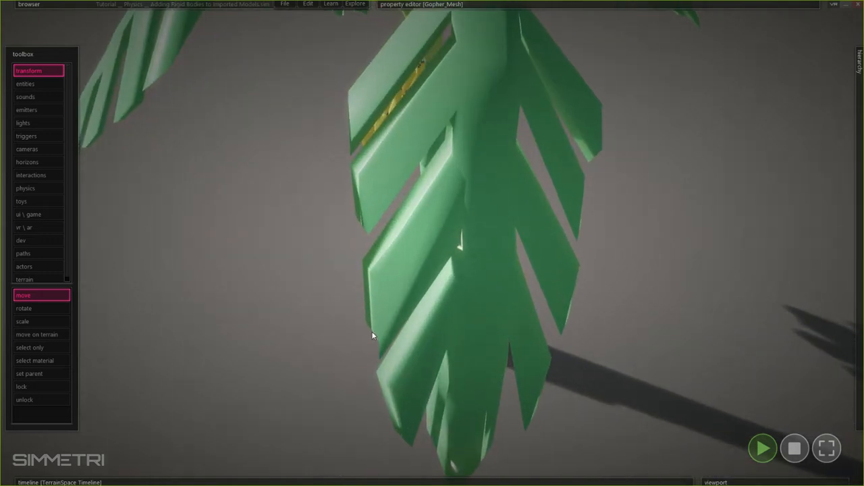
pyautogui.moveTo(394, 348); pyautogui.dragTo(407, 289, button='right')
pyautogui.moveTo(475, 248); pyautogui.dragTo(422, 229, button='right')
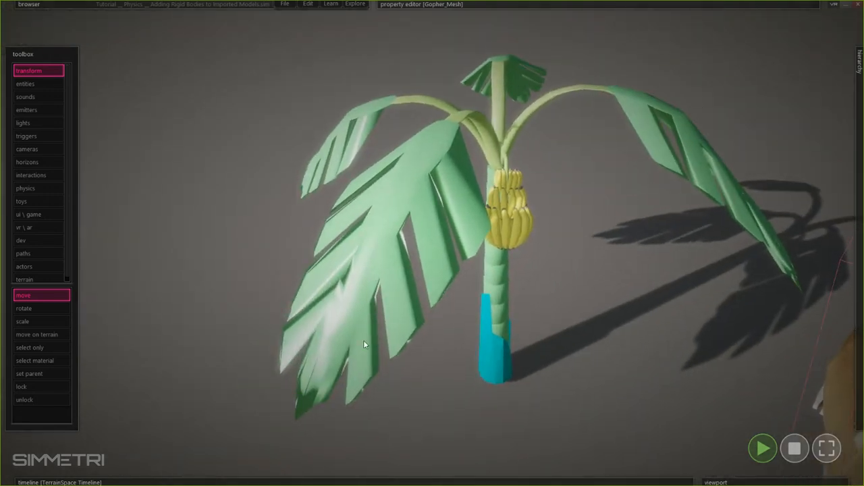
pyautogui.moveTo(364, 345); pyautogui.dragTo(560, 349, button='right')
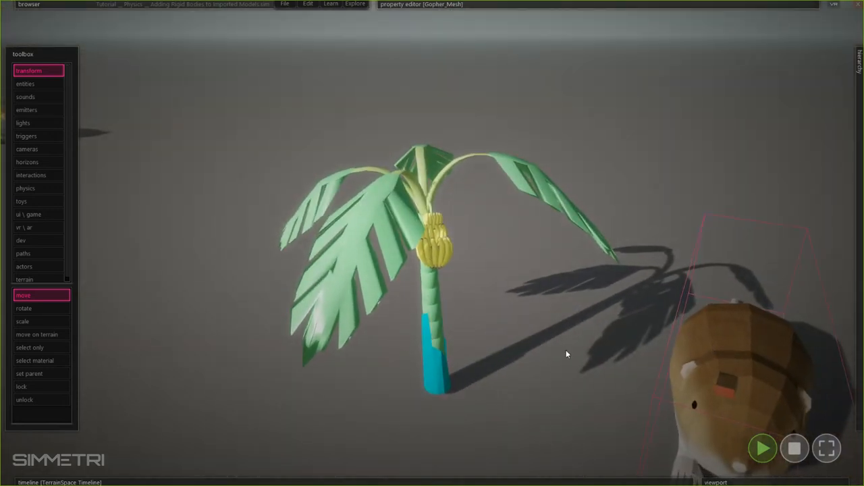
pyautogui.moveTo(601, 352); pyautogui.dragTo(432, 243, button='right')
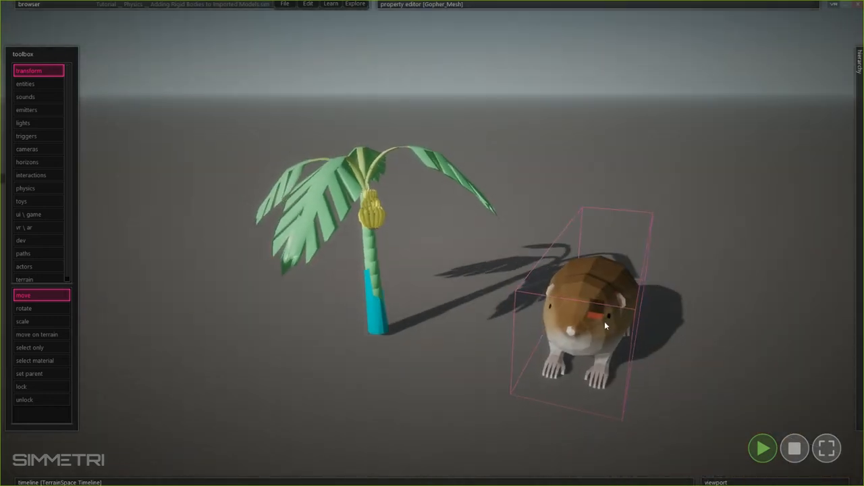
# - Push the gopher against the banana tree once more, bring it back to the ground, and clear the selection
pyautogui.moveTo(605, 322); pyautogui.dragTo(387, 213)
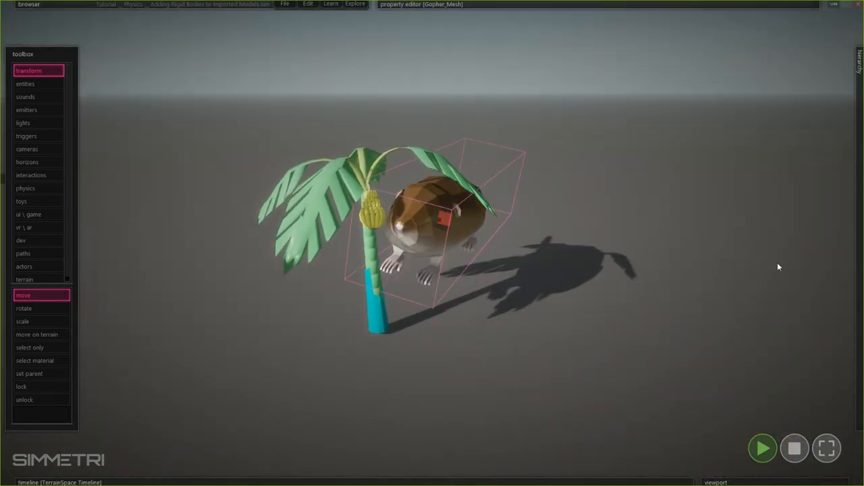
pyautogui.moveTo(715, 251); pyautogui.dragTo(571, 302)
pyautogui.click(566, 162)
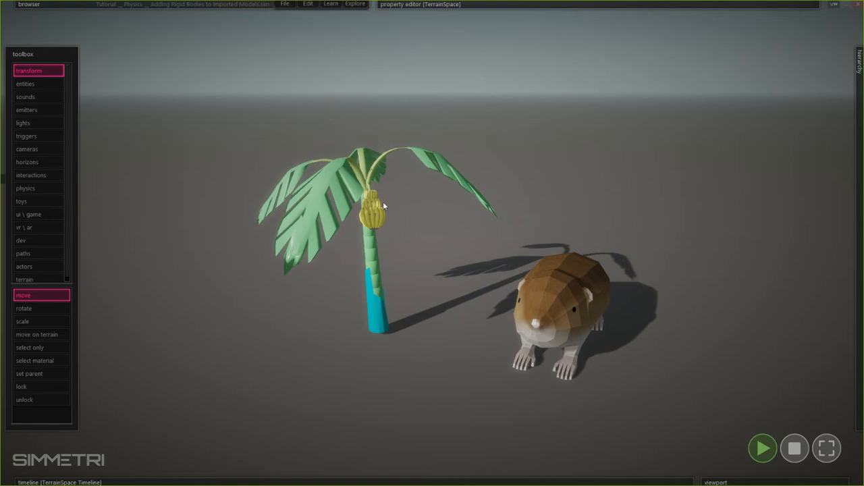
# - Select the banana tree, review the available physics collider shapes, and leave collider drawing without placing one
pyautogui.click(413, 145)
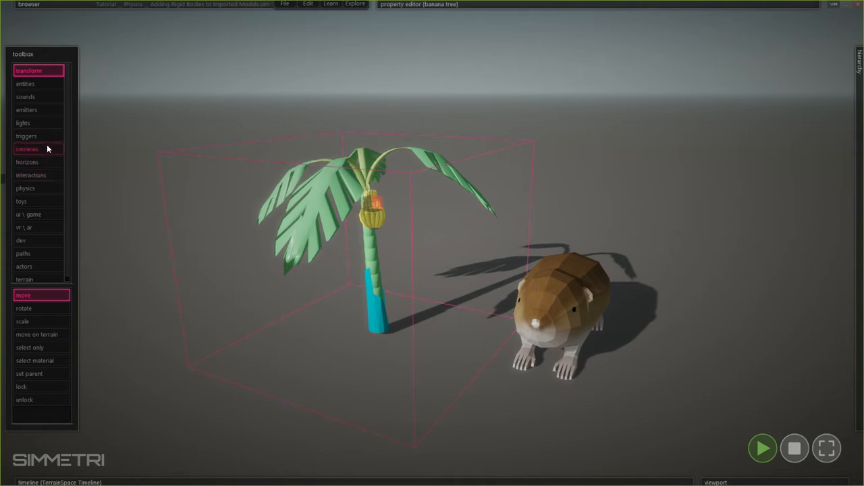
pyautogui.click(37, 190)
pyautogui.scroll(-4, 34, 390)
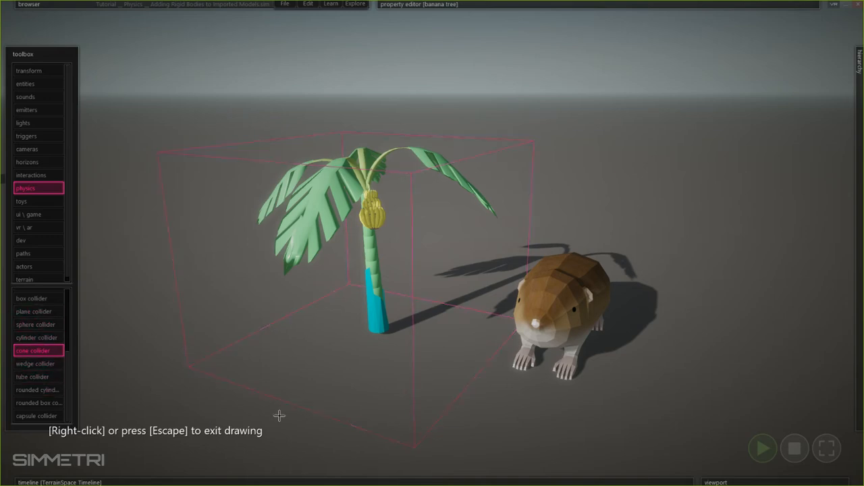
pyautogui.rightClick(295, 397)
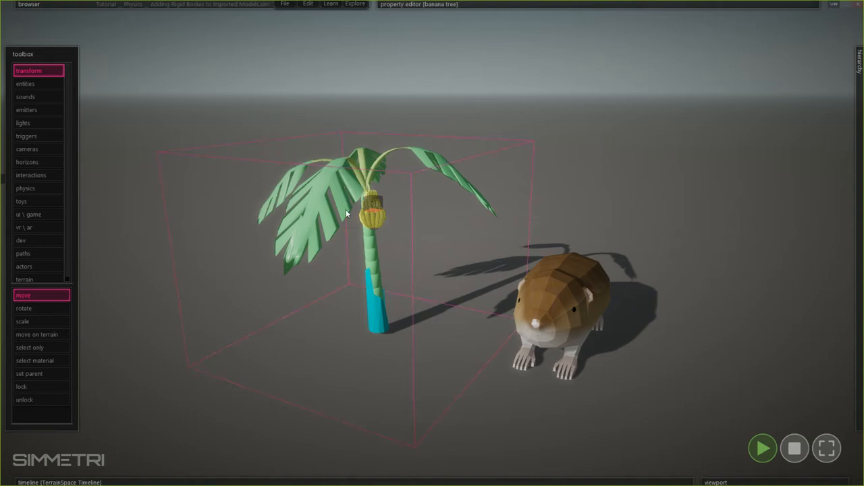
# - Examine the banana tree and the gopher from high and low viewpoints, and clear the selection
pyautogui.click(393, 217)
pyautogui.press('w')
pyautogui.moveTo(393, 216); pyautogui.dragTo(288, 200, button='right')
pyautogui.press('s')
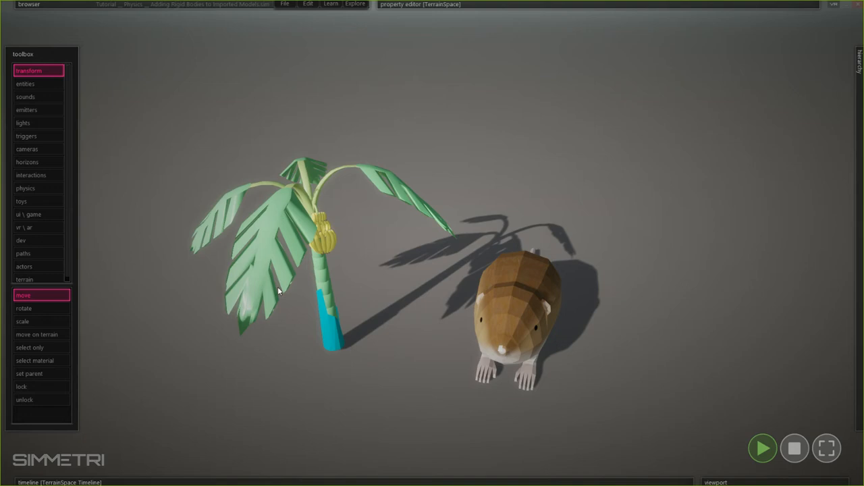
pyautogui.moveTo(245, 244); pyautogui.dragTo(213, 202, button='right')
pyautogui.press('s')
pyautogui.press('w')
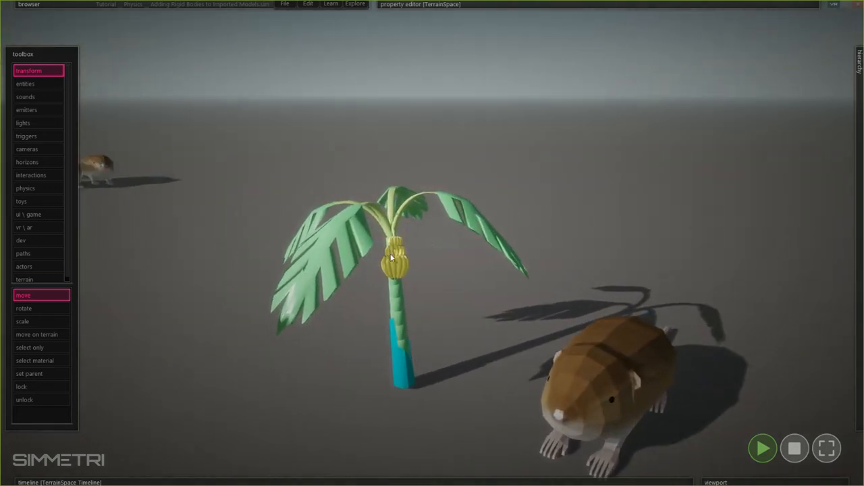
pyautogui.moveTo(430, 182); pyautogui.dragTo(298, 359)
pyautogui.moveTo(303, 343); pyautogui.dragTo(323, 335, button='right')
pyautogui.press('s')
pyautogui.press('w')
pyautogui.press('w')
pyautogui.press('s')
pyautogui.press('w')
pyautogui.press('e')
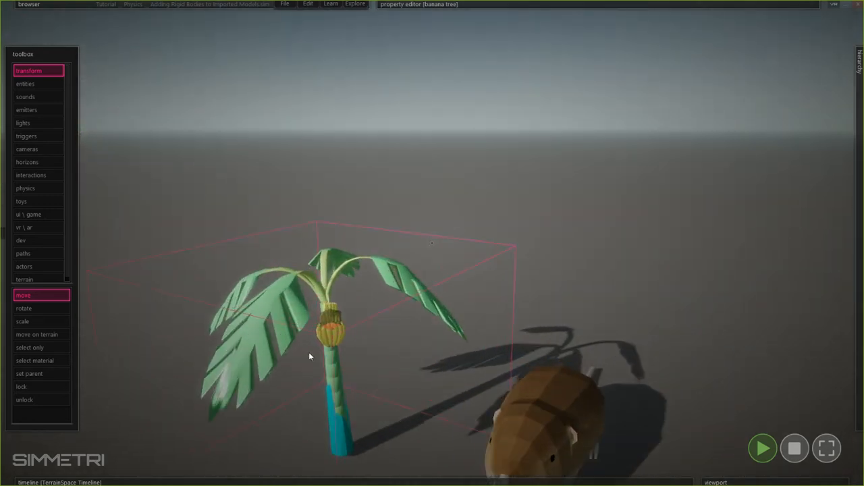
pyautogui.moveTo(233, 403)
pyautogui.mouseDown(button='right')
pyautogui.moveTo(230, 385)
pyautogui.moveTo(224, 391)
pyautogui.mouseUp(button='right')
pyautogui.press('s')
pyautogui.press('q')
pyautogui.press('w')
pyautogui.press('s')
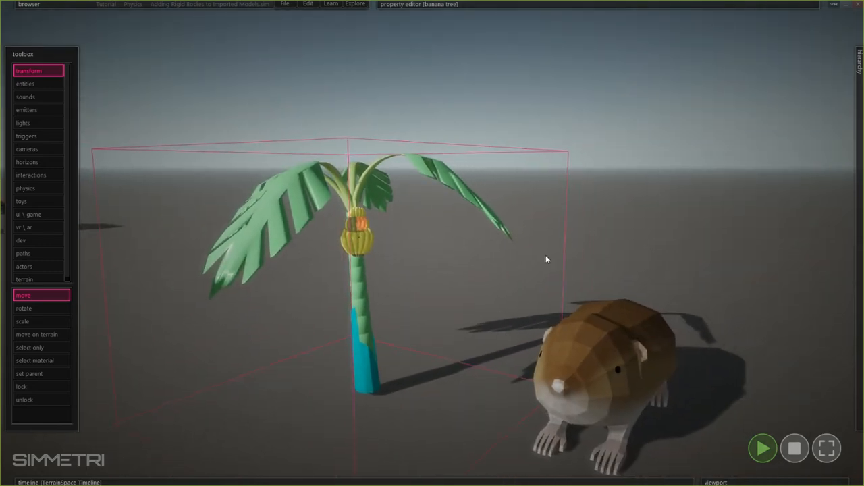
pyautogui.click(616, 265)
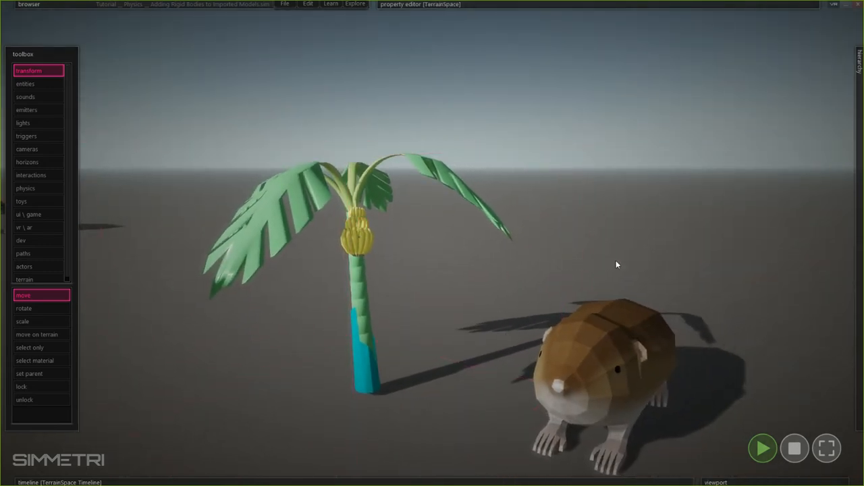
# - Reset and rerun the simulation, and remove the RigidBody attribute from the banana tree
pyautogui.click(794, 449)
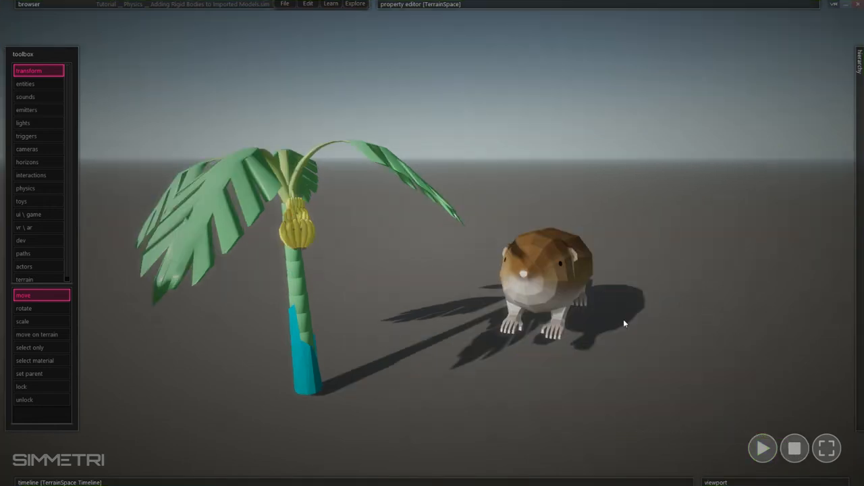
pyautogui.click(383, 236)
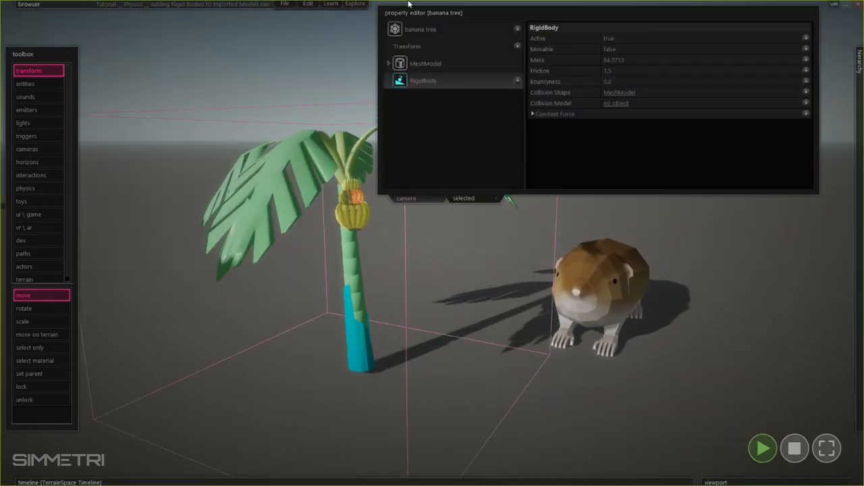
pyautogui.click(517, 81)
pyautogui.click(534, 92)
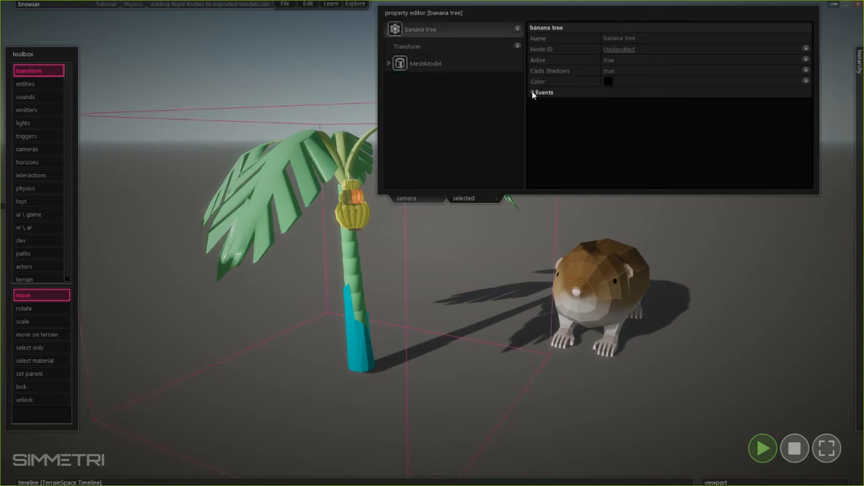
pyautogui.click(473, 196)
pyautogui.click(354, 219)
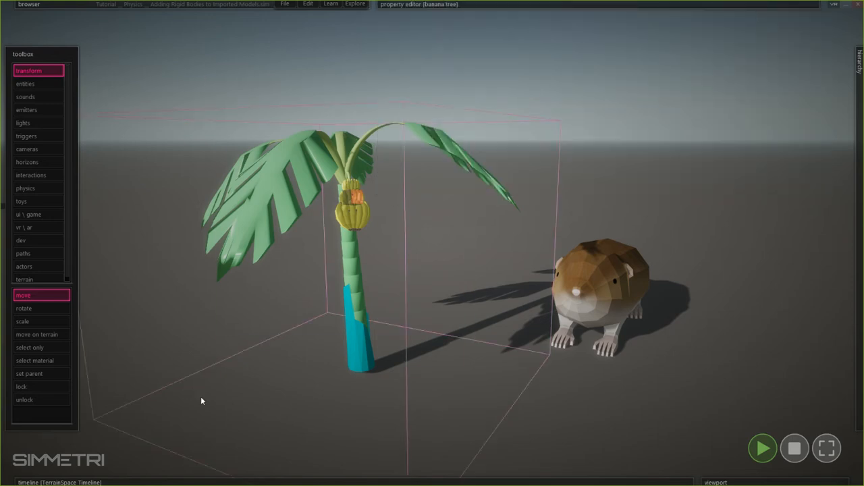
# - Move the gopher farther back from the banana tree on the ground and clear the selection
pyautogui.press('d')
pyautogui.moveTo(472, 280); pyautogui.dragTo(433, 243, button='right')
pyautogui.press('w')
pyautogui.press('s')
pyautogui.click(671, 277)
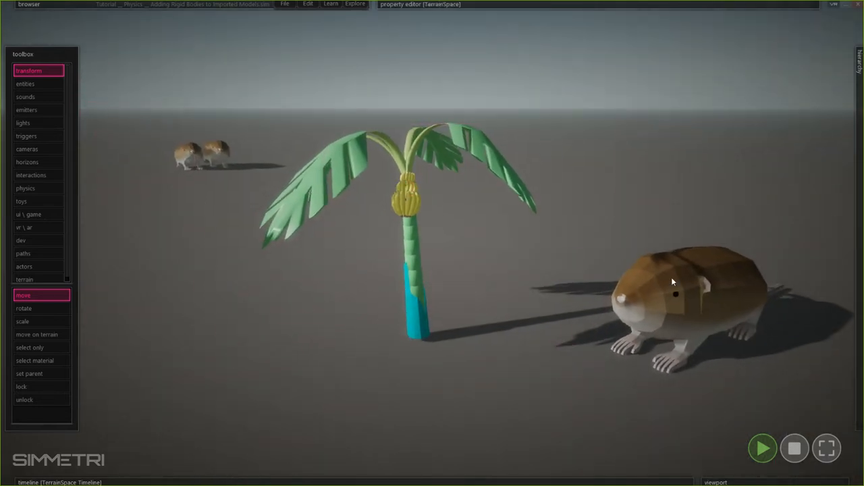
pyautogui.click(674, 280)
pyautogui.moveTo(695, 307); pyautogui.dragTo(617, 205)
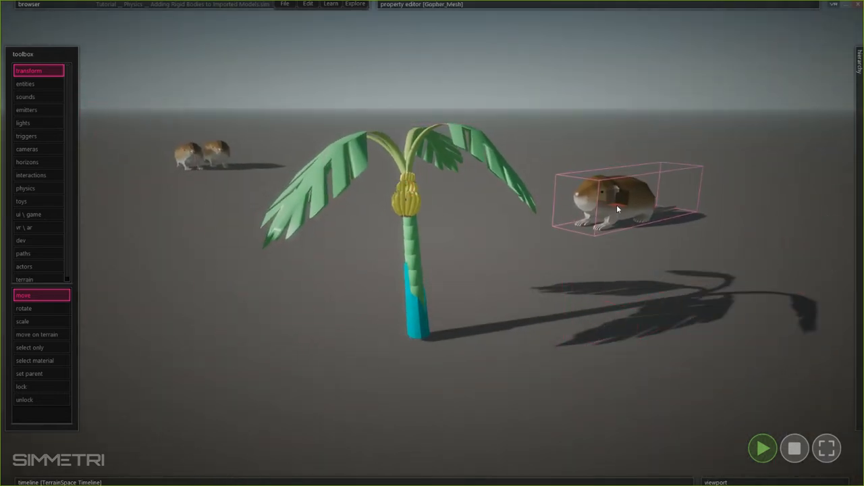
pyautogui.click(588, 339)
# - Review the physics collider shapes for the tree, including plane and cone colliders, and leave collider drawing without placing one
pyautogui.press('w')
pyautogui.moveTo(588, 340); pyautogui.dragTo(432, 243, button='right')
pyautogui.press('s')
pyautogui.press('d')
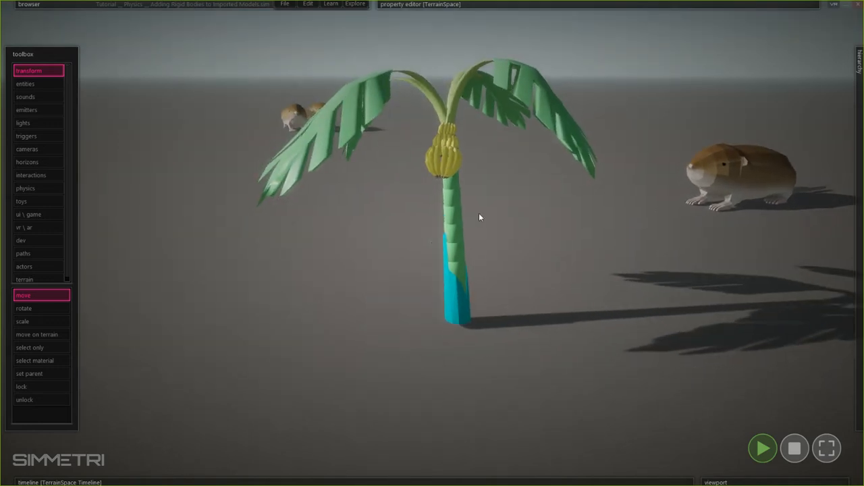
pyautogui.click(41, 194)
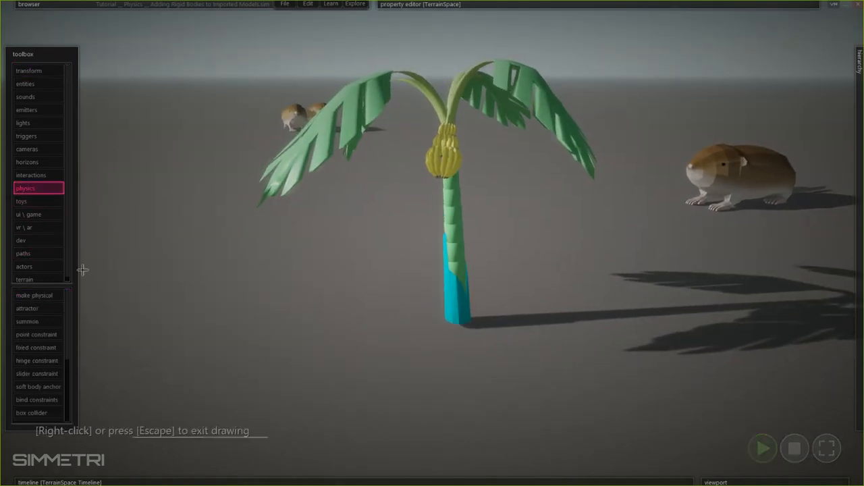
pyautogui.scroll(-3, 44, 375)
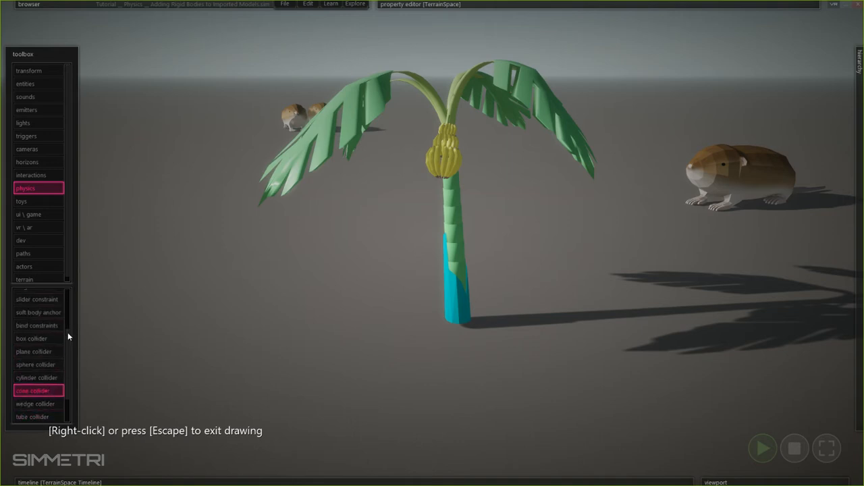
pyautogui.scroll(3, 35, 354)
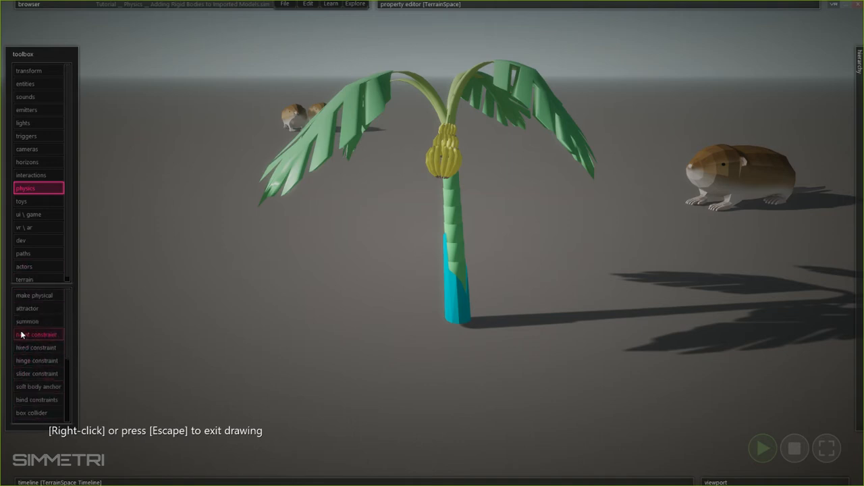
pyautogui.scroll(-3, 32, 399)
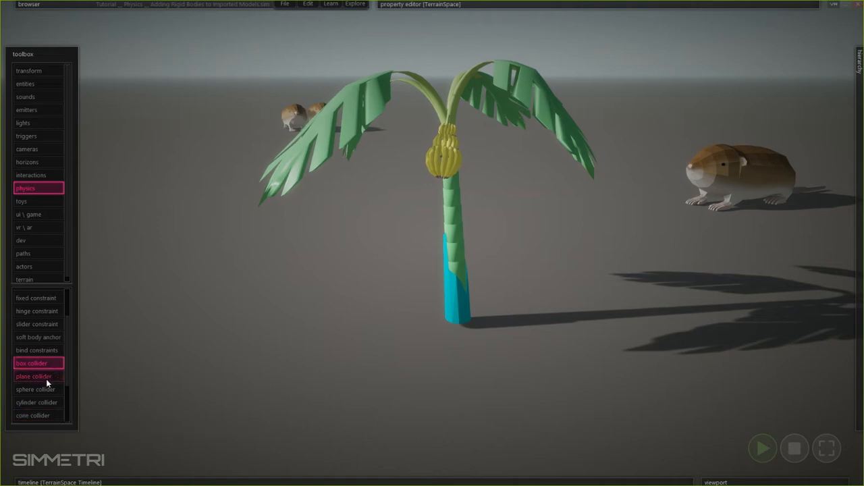
pyautogui.click(44, 376)
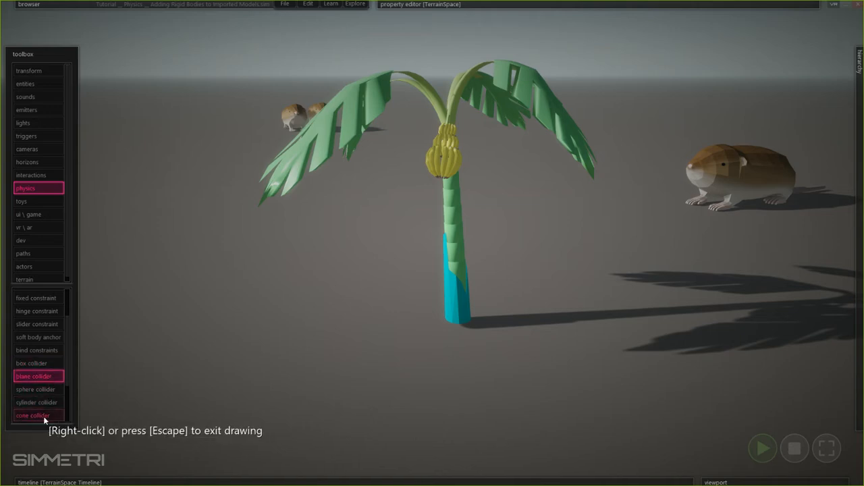
pyautogui.click(43, 418)
pyautogui.press('w')
pyautogui.moveTo(499, 322); pyautogui.dragTo(432, 243, button='right')
pyautogui.press('d')
pyautogui.press('a')
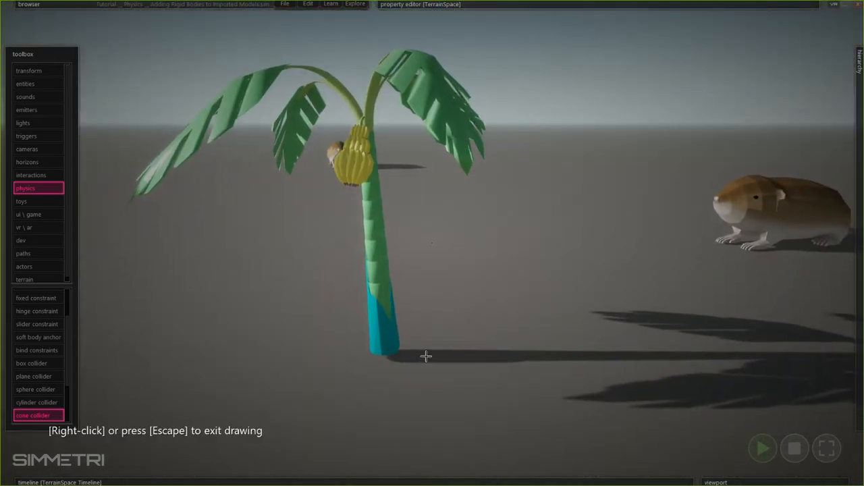
pyautogui.moveTo(426, 355)
pyautogui.mouseDown(button='right')
pyautogui.moveTo(432, 243)
pyautogui.moveTo(353, 355)
pyautogui.mouseUp(button='right')
pyautogui.rightClick(353, 355)
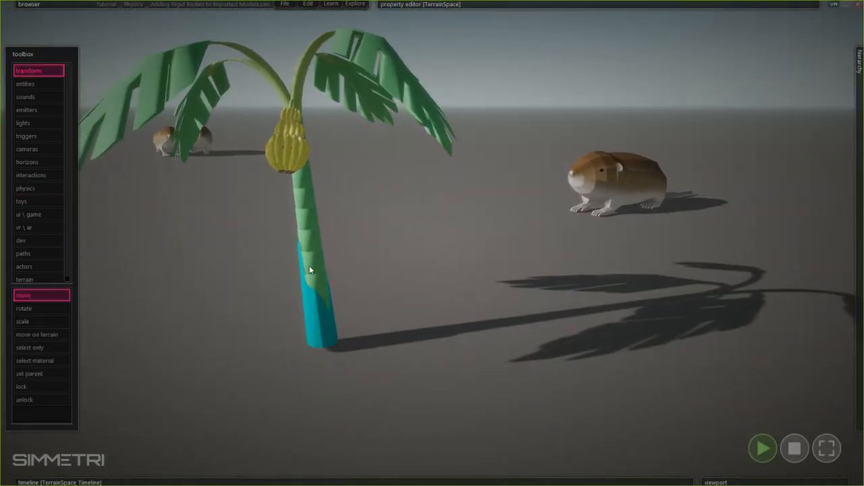
# - Lower the banana tree slightly and draw a tall, tapered cone collider on the ground right beside its trunk
pyautogui.click(310, 270)
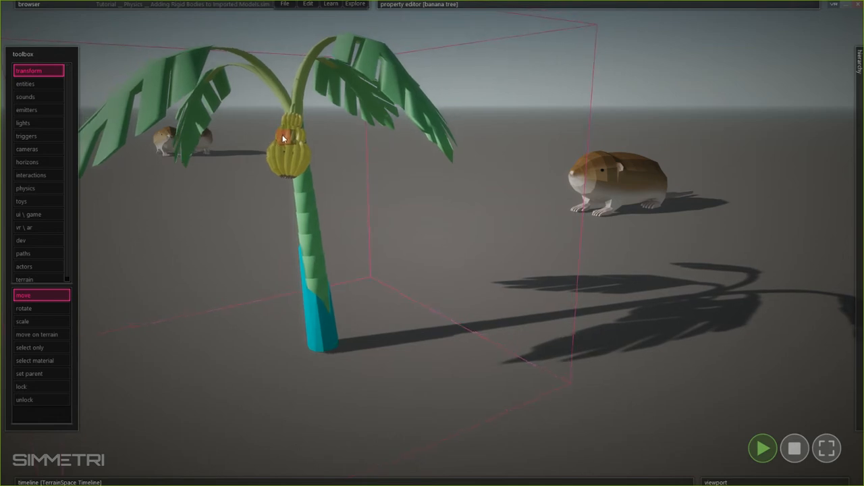
pyautogui.moveTo(281, 126); pyautogui.dragTo(281, 141)
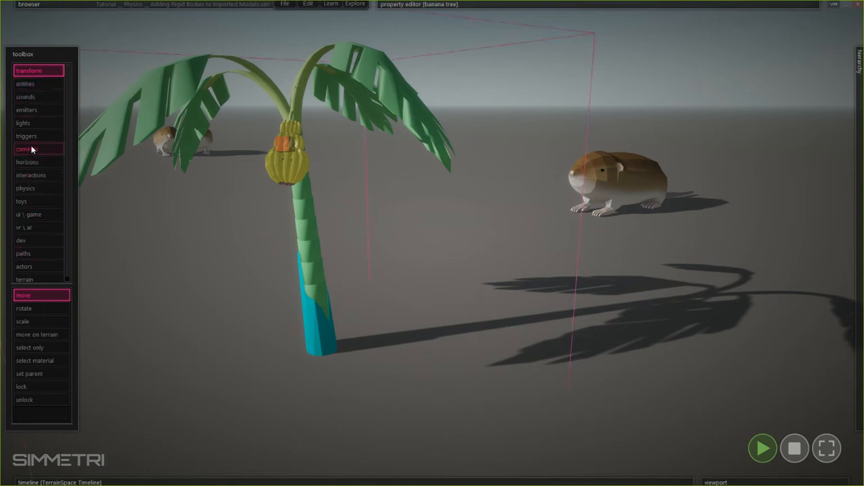
pyautogui.click(38, 193)
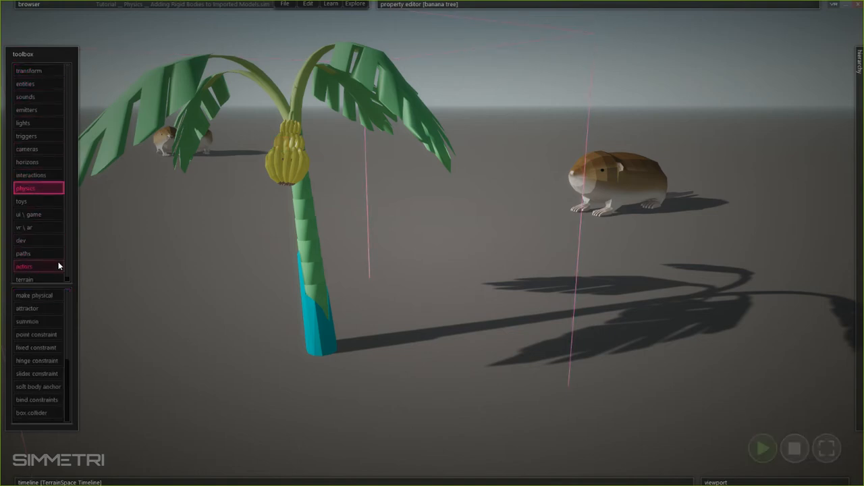
pyautogui.scroll(-2, 56, 397)
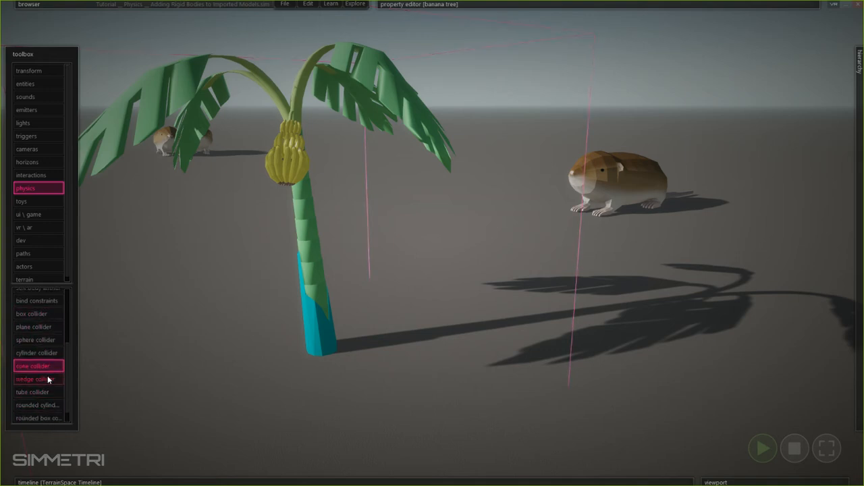
pyautogui.click(37, 367)
pyautogui.click(361, 357)
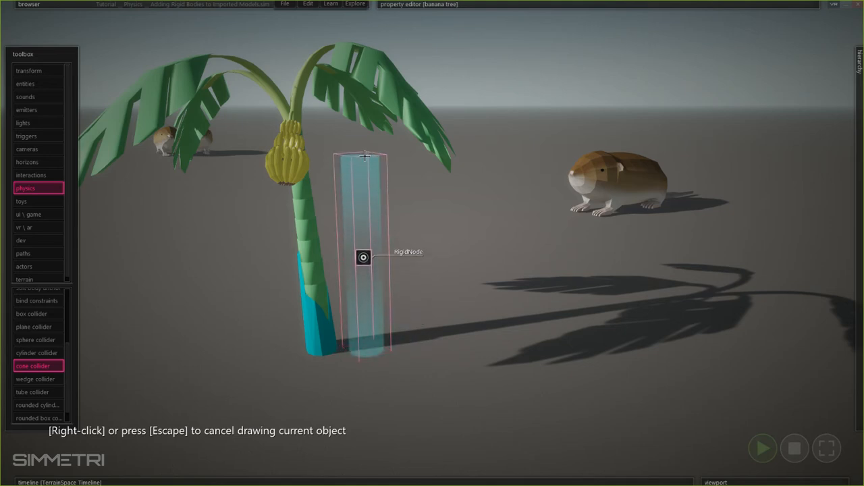
pyautogui.click(362, 99)
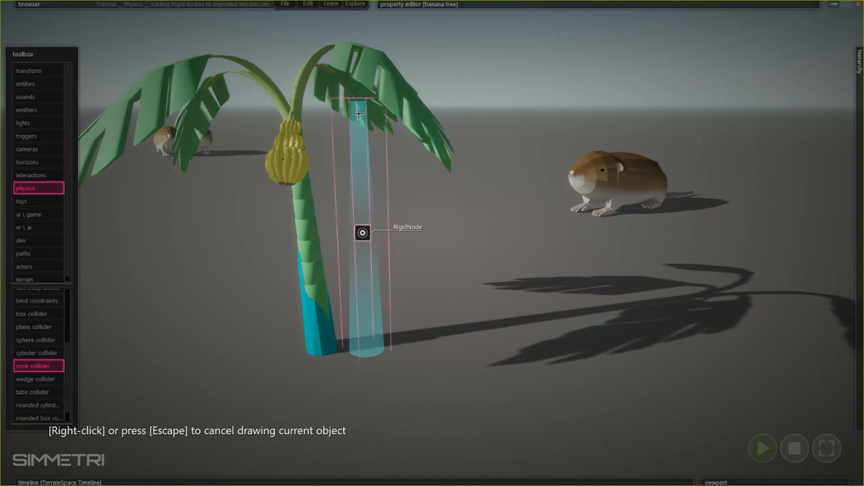
pyautogui.click(358, 111)
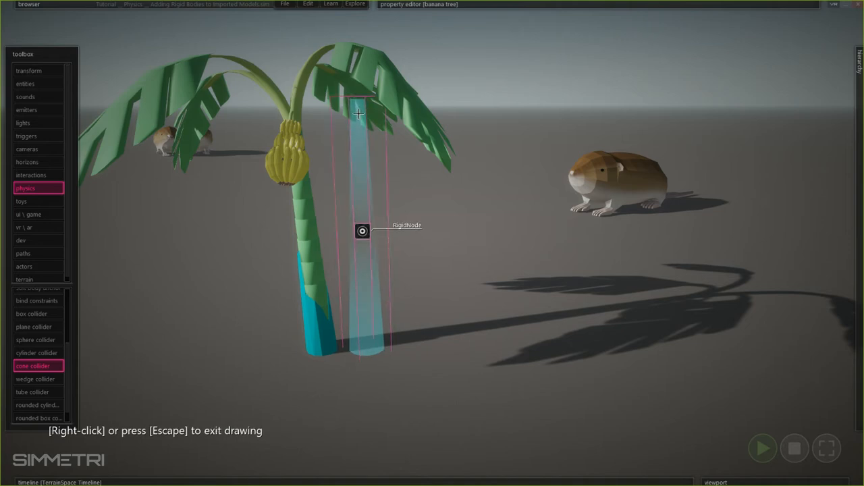
pyautogui.rightClick(772, 385)
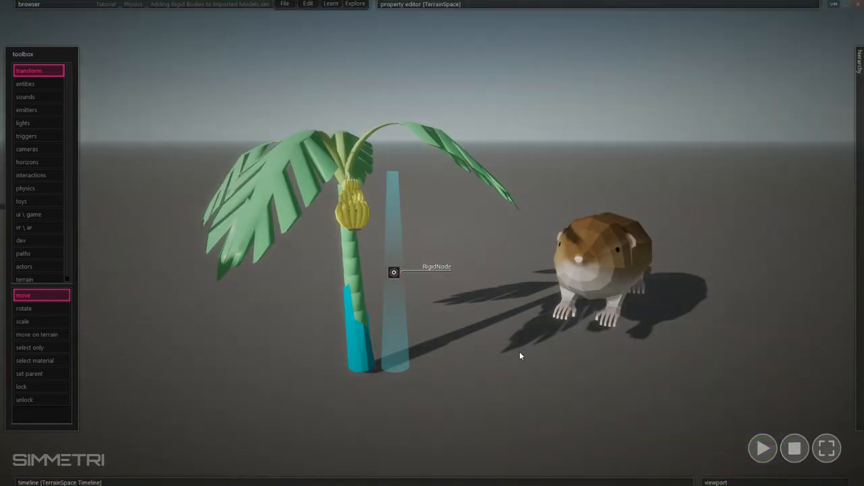
# - Reset the simulation, select the cone collider, and adjust its position beside the banana tree's trunk
pyautogui.click(797, 450)
pyautogui.moveTo(422, 291); pyautogui.dragTo(376, 332, button='right')
pyautogui.click(431, 203)
pyautogui.click(489, 224)
pyautogui.moveTo(466, 170); pyautogui.dragTo(420, 225)
pyautogui.moveTo(475, 232); pyautogui.dragTo(438, 310, button='right')
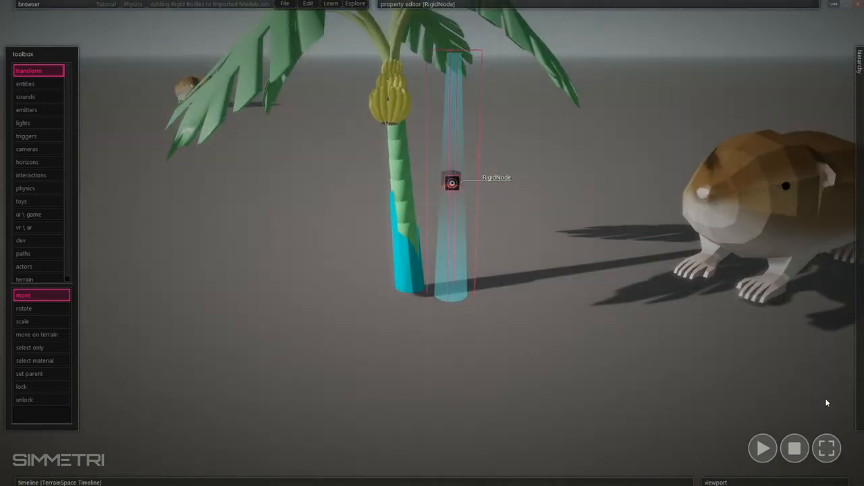
# - Run the simulation and examine the scene full screen to check how the cone collider appears there
pyautogui.click(827, 449)
pyautogui.press('Escape')
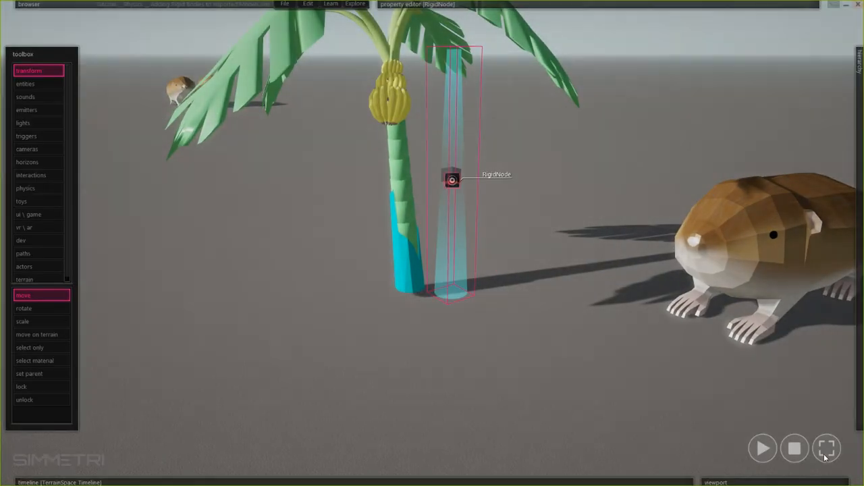
pyautogui.click(761, 449)
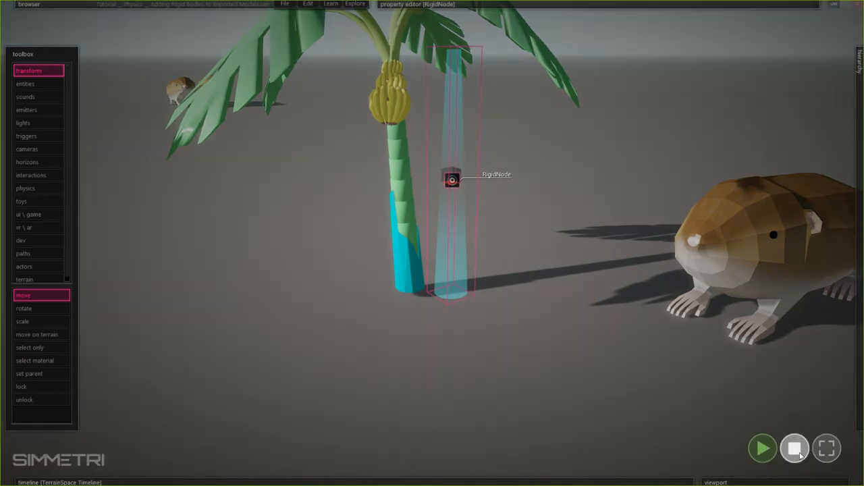
pyautogui.click(826, 449)
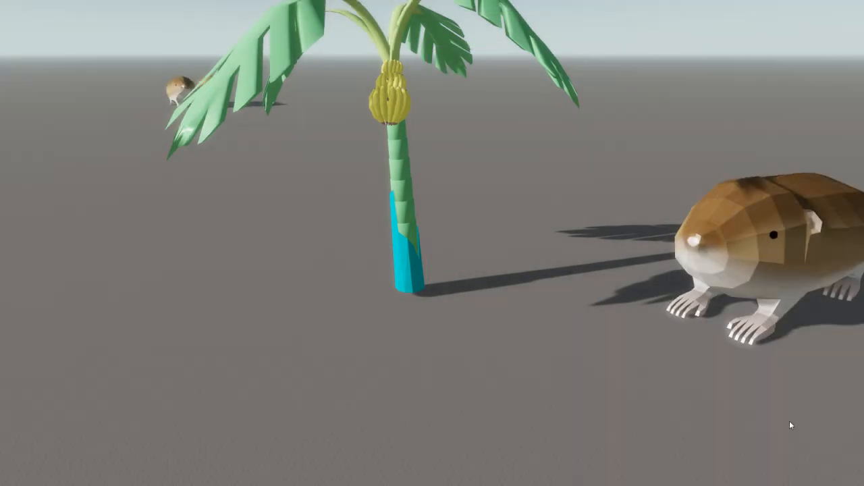
pyautogui.press('Escape')
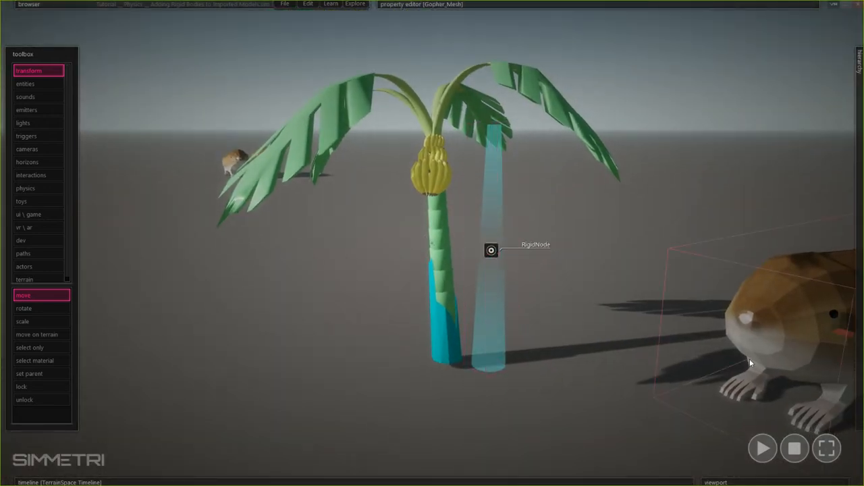
# - Pull the gopher toward the cone collider and the banana tree, and reset the simulation
pyautogui.moveTo(749, 358); pyautogui.dragTo(540, 355)
pyautogui.moveTo(432, 243); pyautogui.dragTo(375, 189, button='right')
pyautogui.click(795, 449)
# - Select the cone collider and shift it closer to the banana tree's trunk, checking the gap from several sides
pyautogui.click(356, 174)
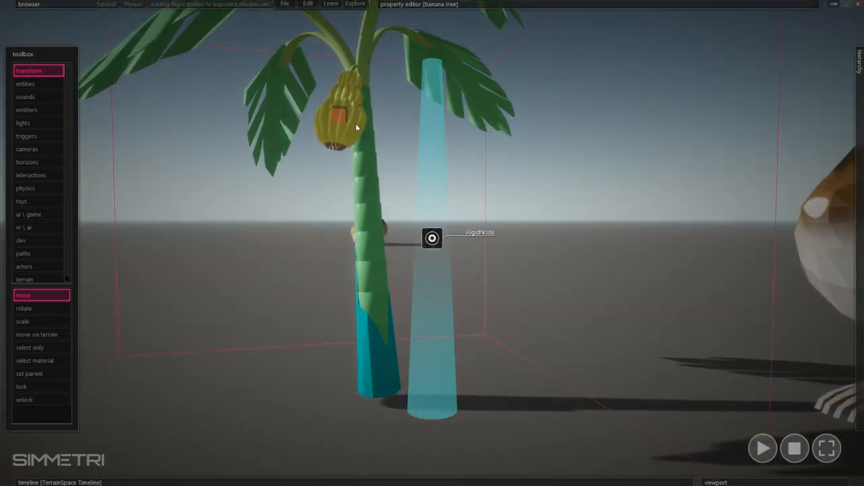
pyautogui.moveTo(335, 130); pyautogui.dragTo(337, 121, button='right')
pyautogui.moveTo(432, 243); pyautogui.dragTo(368, 247, button='right')
pyautogui.click(533, 298)
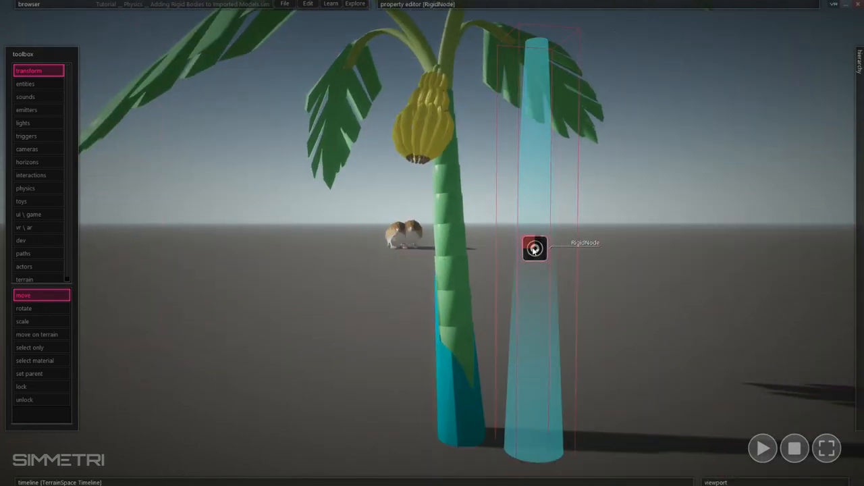
pyautogui.moveTo(534, 251); pyautogui.dragTo(500, 337, button='right')
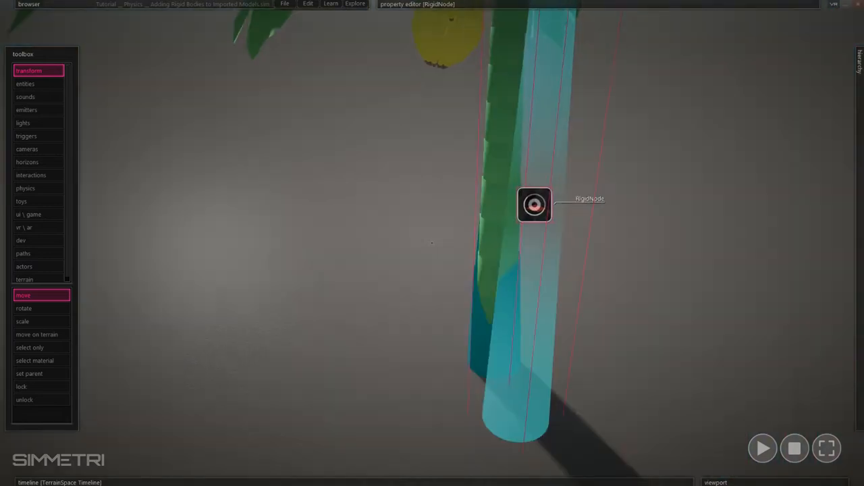
pyautogui.moveTo(432, 243); pyautogui.dragTo(476, 278, button='right')
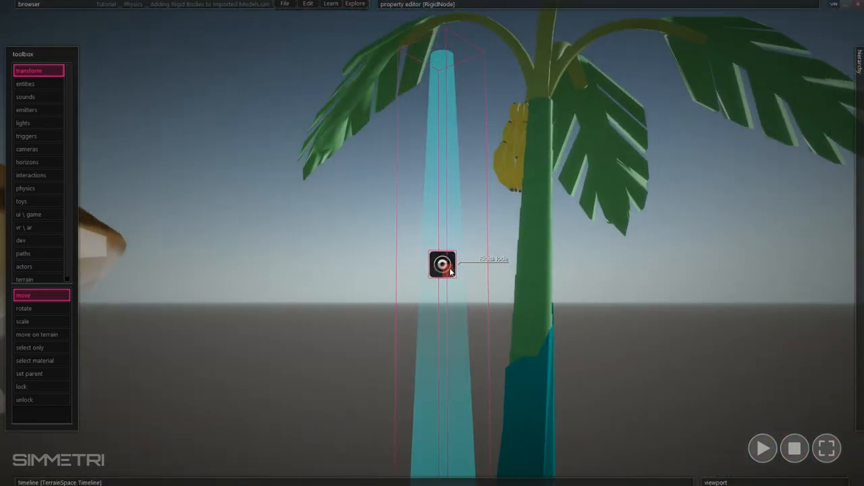
pyautogui.moveTo(451, 272); pyautogui.dragTo(492, 280)
# - Place the cone collider over the banana tree's trunk and tilt it to follow the trunk's slant
pyautogui.moveTo(493, 279); pyautogui.dragTo(453, 385, button='right')
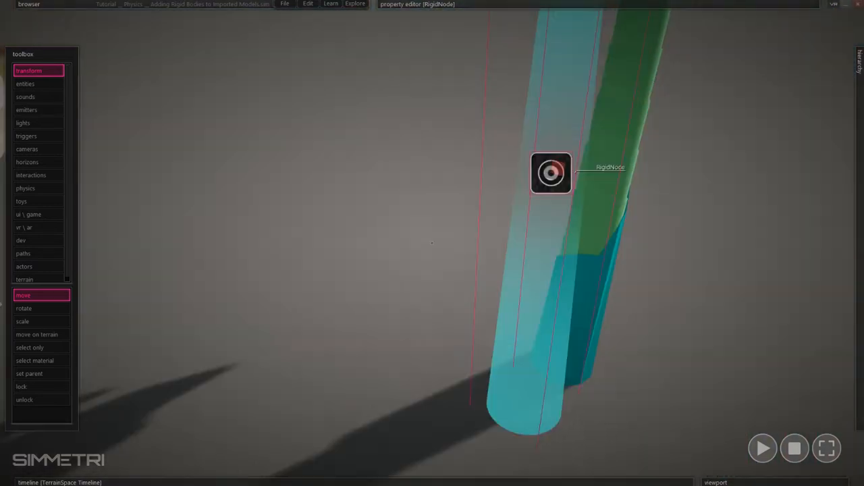
pyautogui.moveTo(432, 243); pyautogui.dragTo(769, 369, button='right')
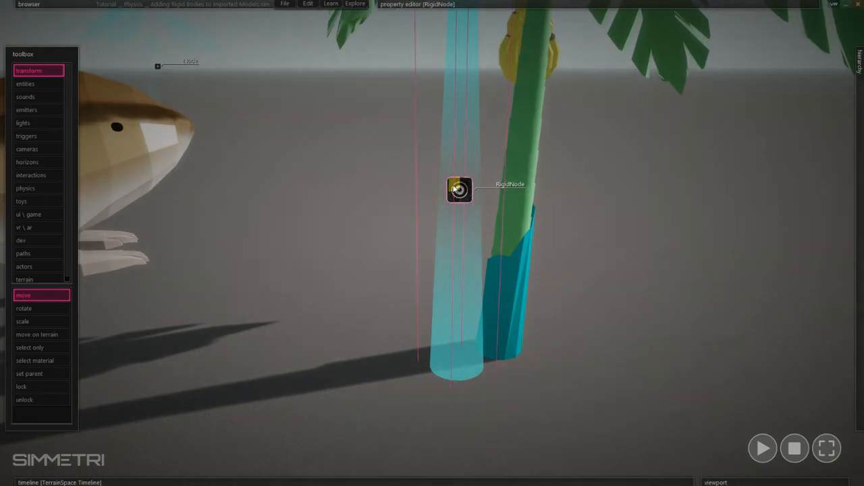
pyautogui.moveTo(457, 189); pyautogui.dragTo(503, 167)
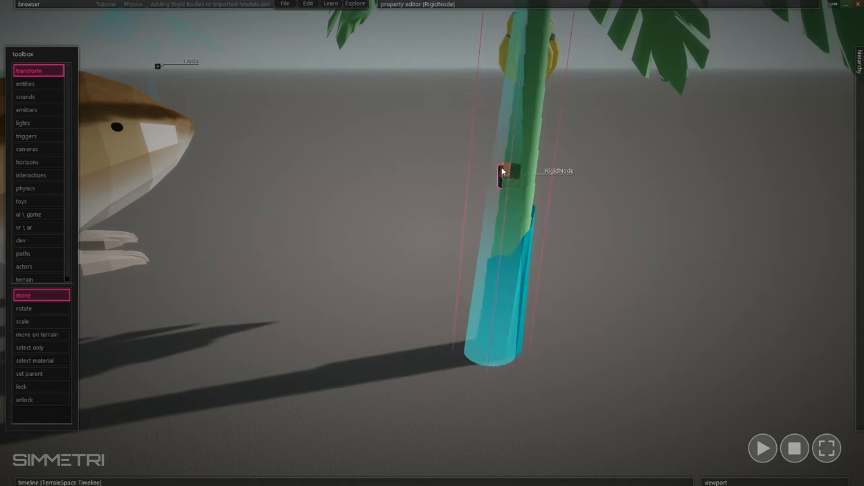
pyautogui.moveTo(557, 239); pyautogui.dragTo(426, 250, button='right')
pyautogui.moveTo(421, 250); pyautogui.dragTo(408, 243)
# - Fine-tune the cone collider's X rotation so that it follows the slant of the banana tree's trunk
pyautogui.moveTo(648, 4)
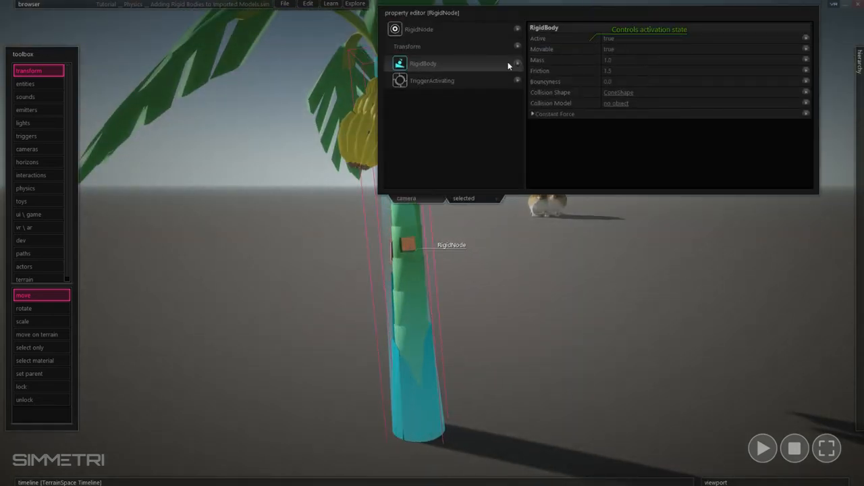
pyautogui.click(436, 49)
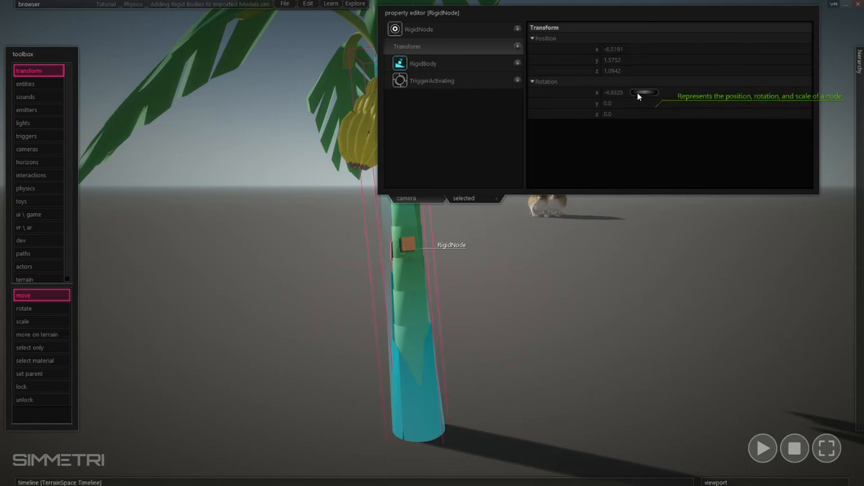
pyautogui.moveTo(611, 93); pyautogui.dragTo(637, 97)
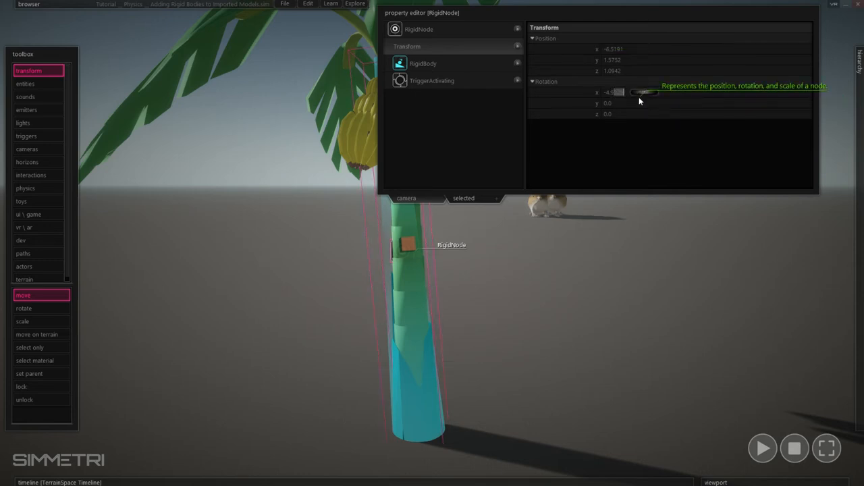
pyautogui.write('4')
pyautogui.press('Return')
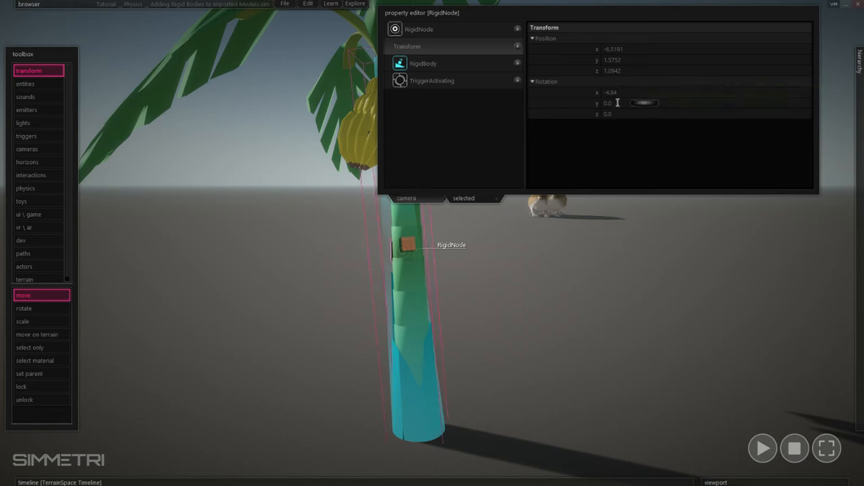
pyautogui.moveTo(614, 94); pyautogui.dragTo(622, 97)
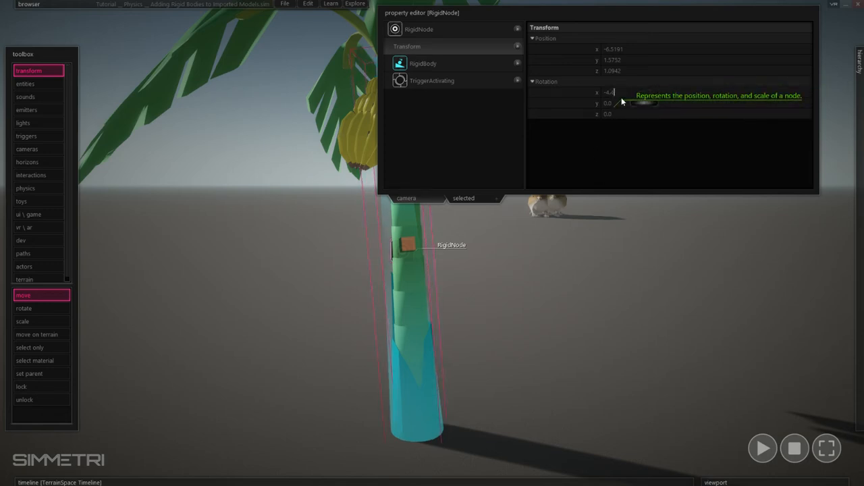
pyautogui.write('8')
pyautogui.moveTo(645, 94); pyautogui.dragTo(645, 95)
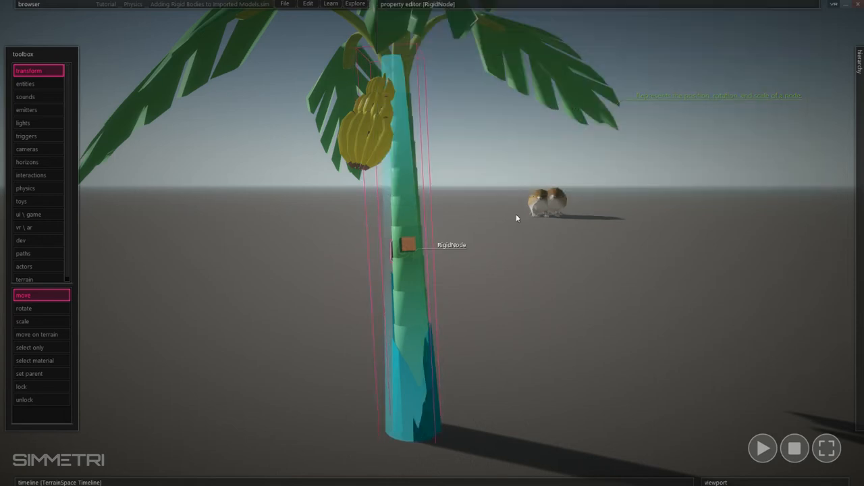
# - Nudge the cone collider onto the trunk's centre from two sides, and deselect it
pyautogui.moveTo(409, 244); pyautogui.dragTo(415, 246)
pyautogui.moveTo(414, 246); pyautogui.dragTo(401, 389, button='right')
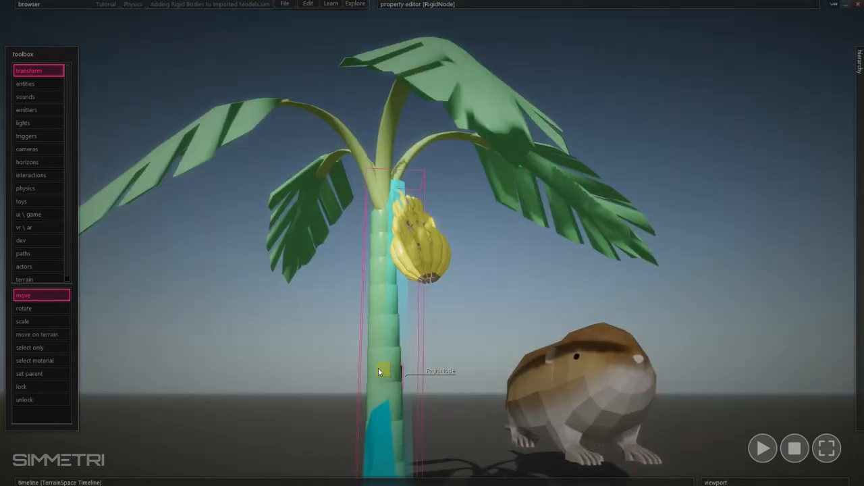
pyautogui.moveTo(380, 371); pyautogui.dragTo(376, 375)
pyautogui.click(475, 418)
pyautogui.moveTo(475, 418); pyautogui.dragTo(490, 460, button='right')
# - Select the trunk's cone collider and set its RigidBody Movable property to false
pyautogui.moveTo(451, 4)
pyautogui.moveTo(852, 294)
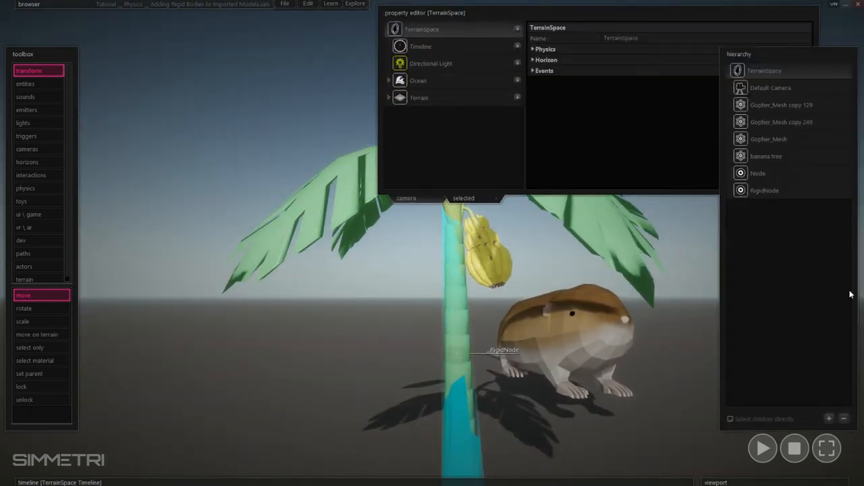
pyautogui.click(792, 191)
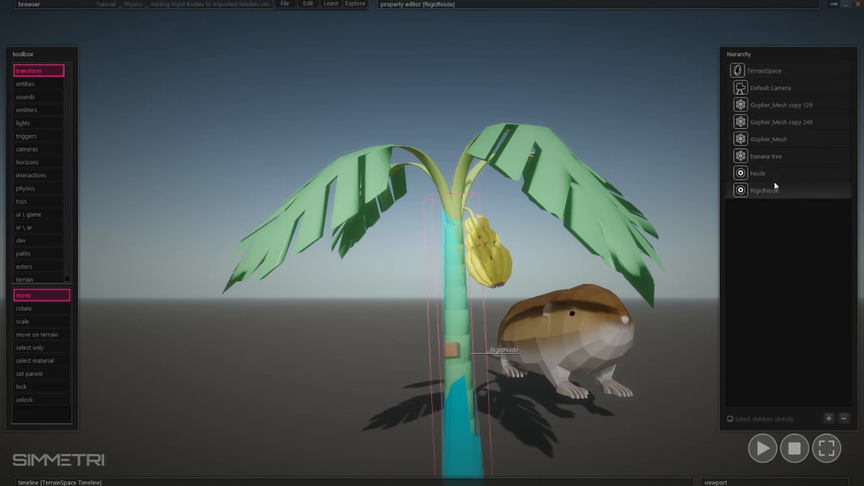
pyautogui.moveTo(507, 3)
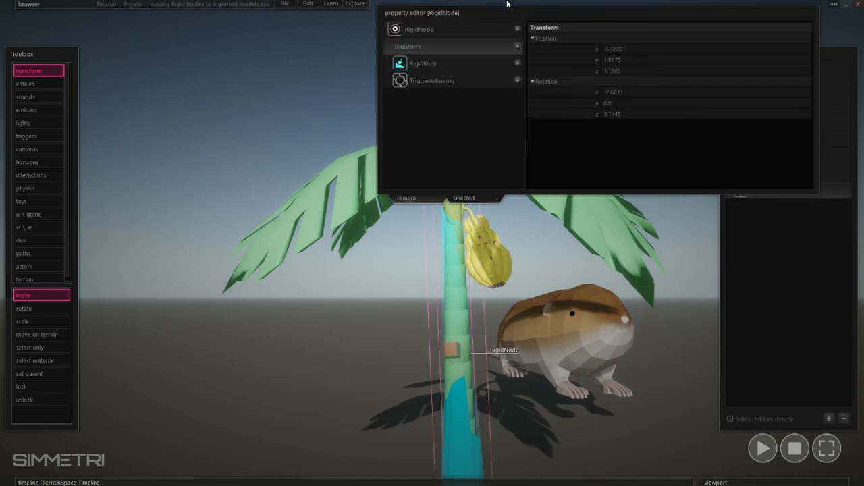
pyautogui.click(443, 68)
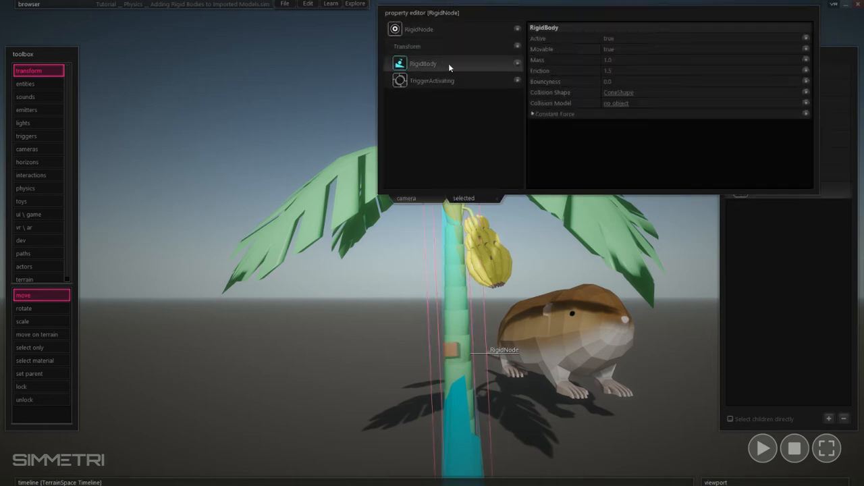
pyautogui.click(607, 50)
pyautogui.click(454, 47)
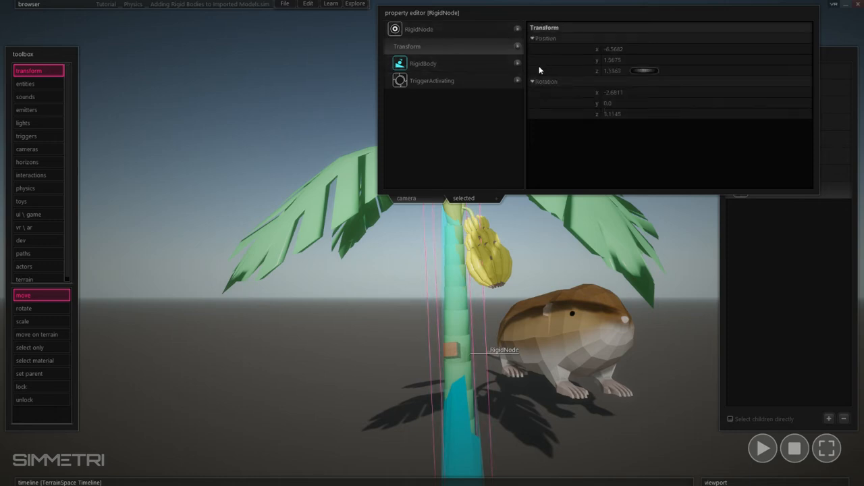
pyautogui.click(421, 66)
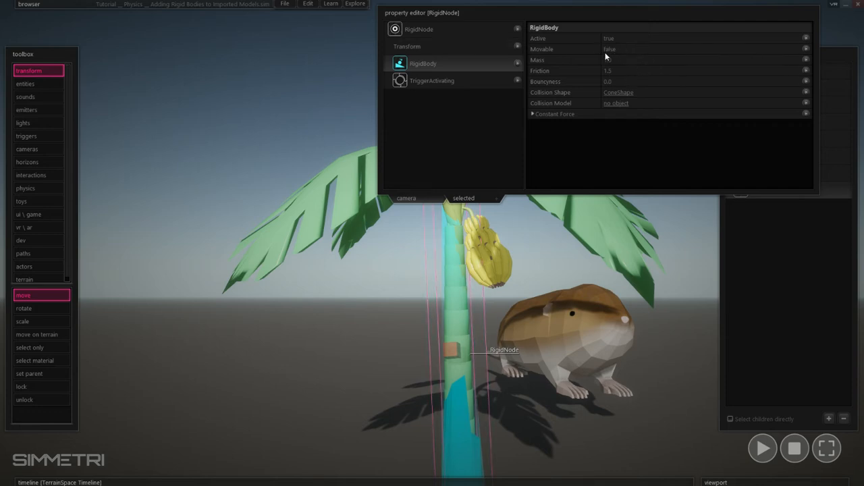
pyautogui.click(608, 12)
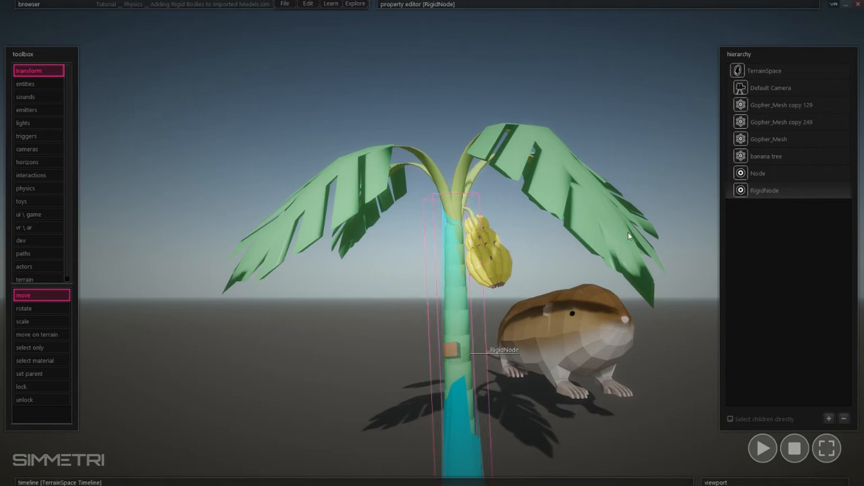
# - Draw a small sphere collider for the upper part of the banana bunch using the physics sphere collider
pyautogui.moveTo(636, 227); pyautogui.dragTo(574, 248, button='right')
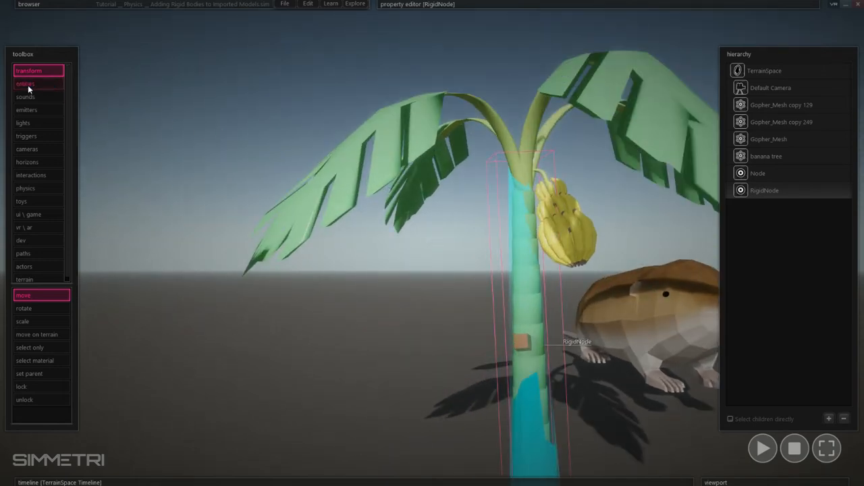
pyautogui.click(46, 186)
pyautogui.scroll(-2, 61, 388)
pyautogui.scroll(-1, 56, 392)
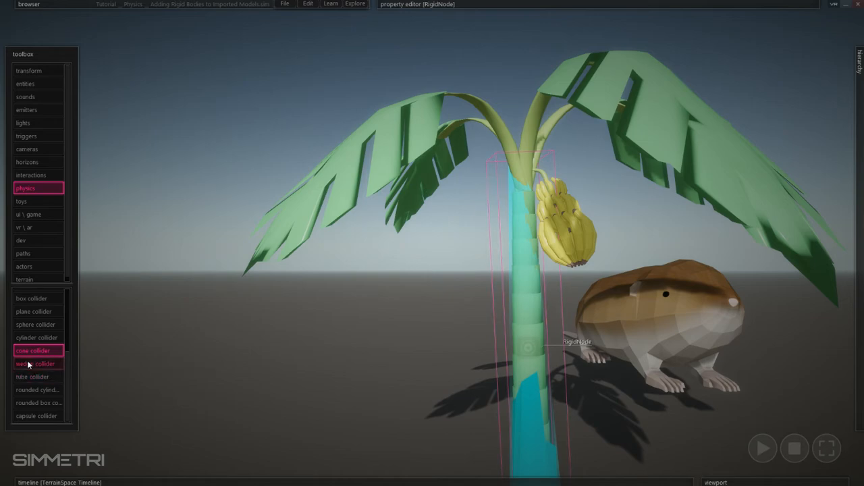
pyautogui.click(35, 326)
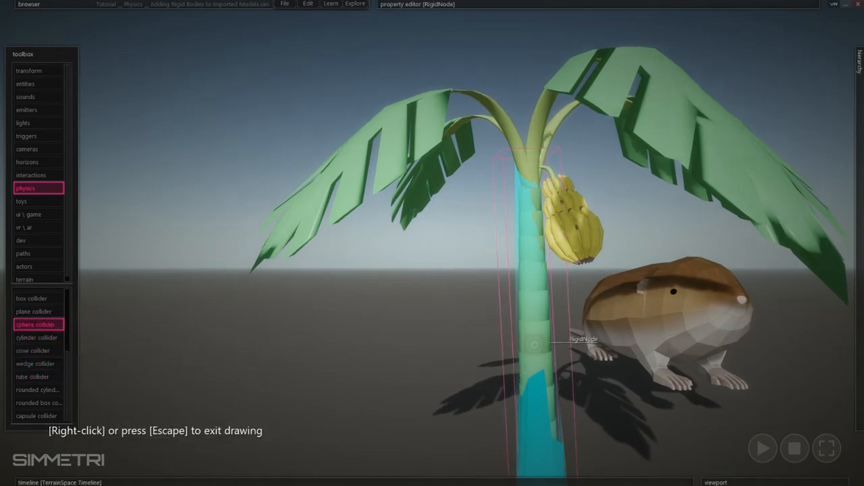
pyautogui.press('d')
pyautogui.moveTo(432, 243); pyautogui.dragTo(432, 243, button='right')
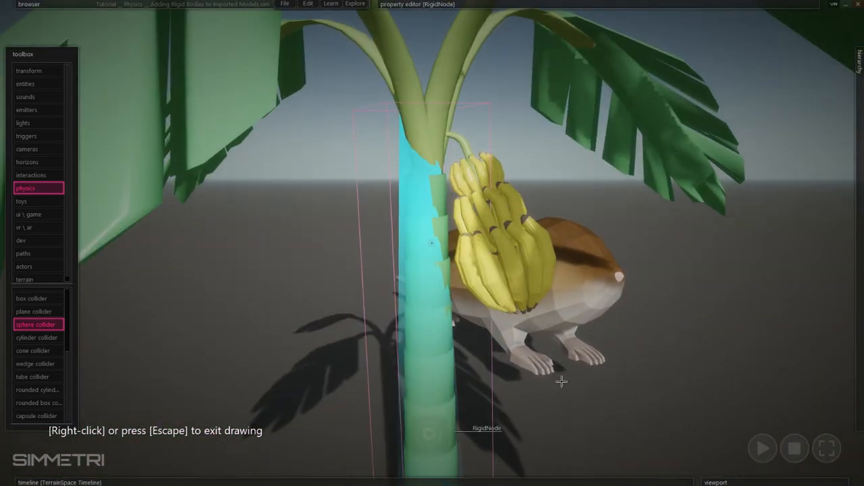
pyautogui.click(425, 187)
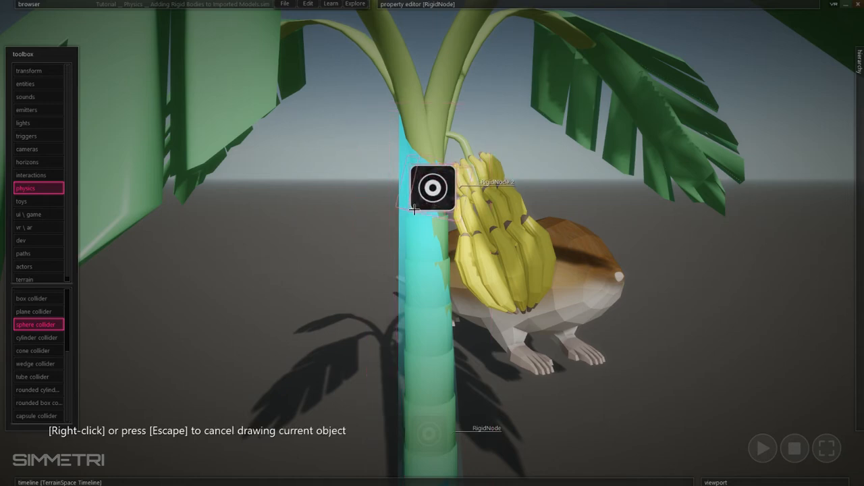
pyautogui.click(426, 250)
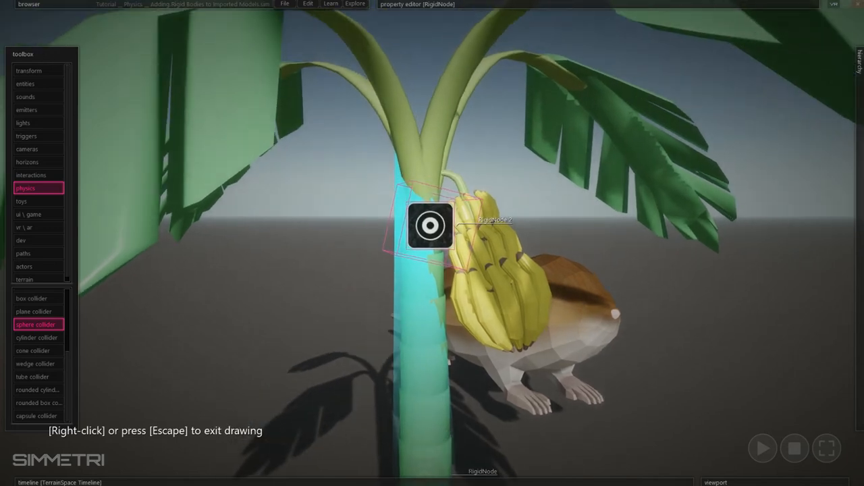
# - Draw two more sphere colliders of increasing size below the first for the middle and lower bananas, and finish drawing
pyautogui.moveTo(426, 251)
pyautogui.mouseDown(button='middle')
pyautogui.moveTo(518, 254)
pyautogui.moveTo(416, 255)
pyautogui.mouseUp(button='middle')
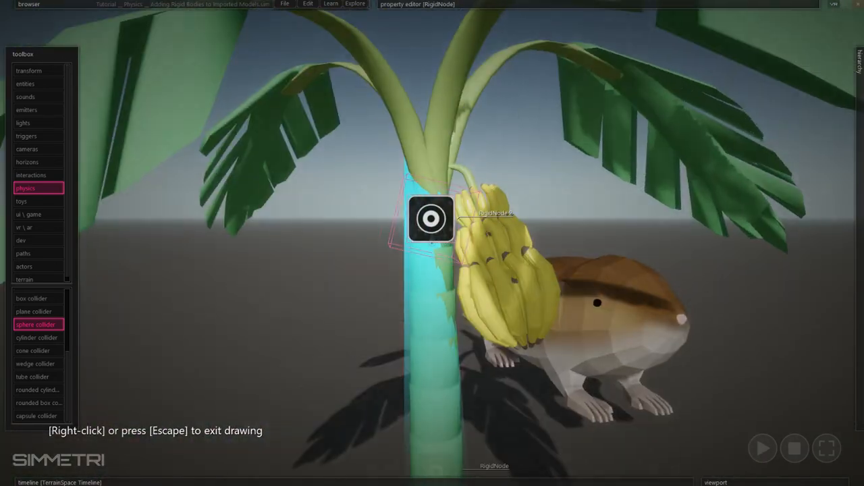
pyautogui.click(431, 257)
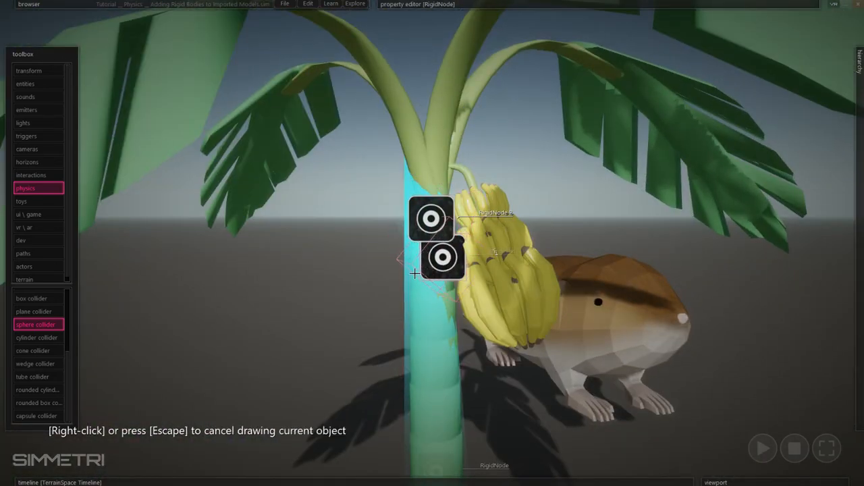
pyautogui.click(454, 318)
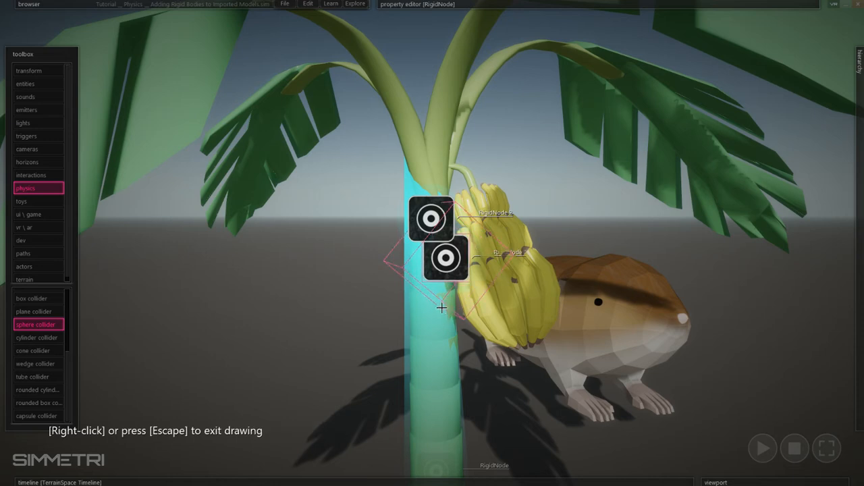
pyautogui.click(442, 308)
pyautogui.click(414, 345)
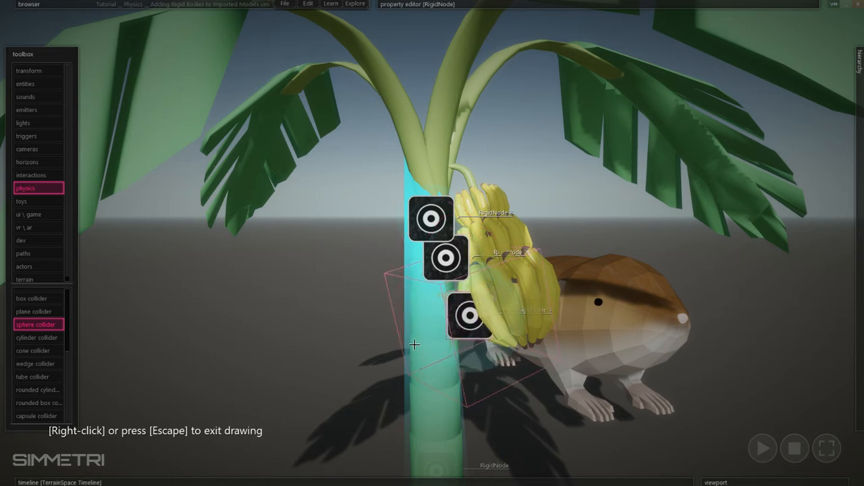
pyautogui.rightClick(539, 199)
# - Select the three sphere colliders, set the transform frame to World, and move them together over the banana bunch
pyautogui.moveTo(539, 198); pyautogui.dragTo(539, 213, button='right')
pyautogui.moveTo(432, 243); pyautogui.dragTo(628, 162, button='right')
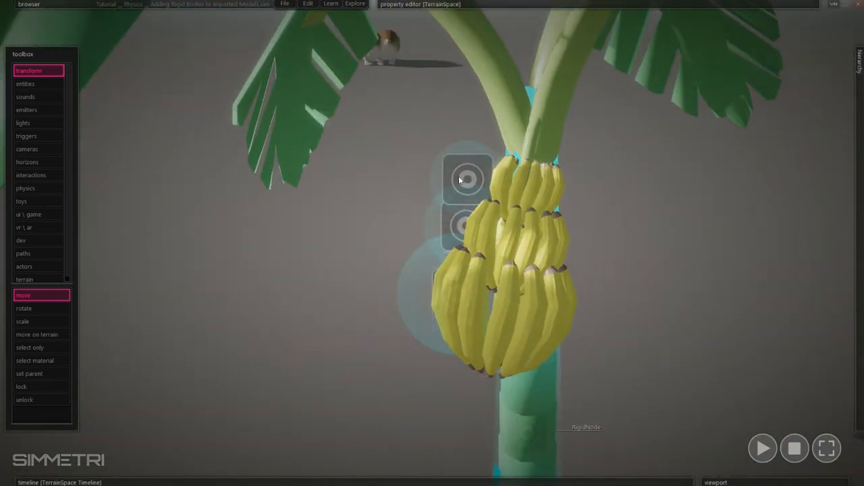
pyautogui.keyDown('shift'); pyautogui.click(433, 234); pyautogui.keyUp('shift')
pyautogui.keyDown('shift'); pyautogui.click(424, 269); pyautogui.keyUp('shift')
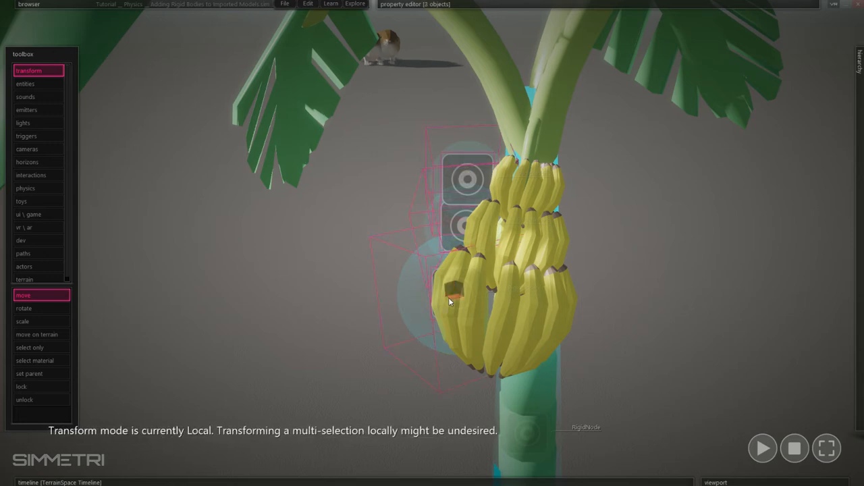
pyautogui.moveTo(452, 295)
pyautogui.mouseDown()
pyautogui.moveTo(460, 308)
pyautogui.moveTo(450, 299)
pyautogui.moveTo(461, 297)
pyautogui.mouseUp()
pyautogui.press('l')
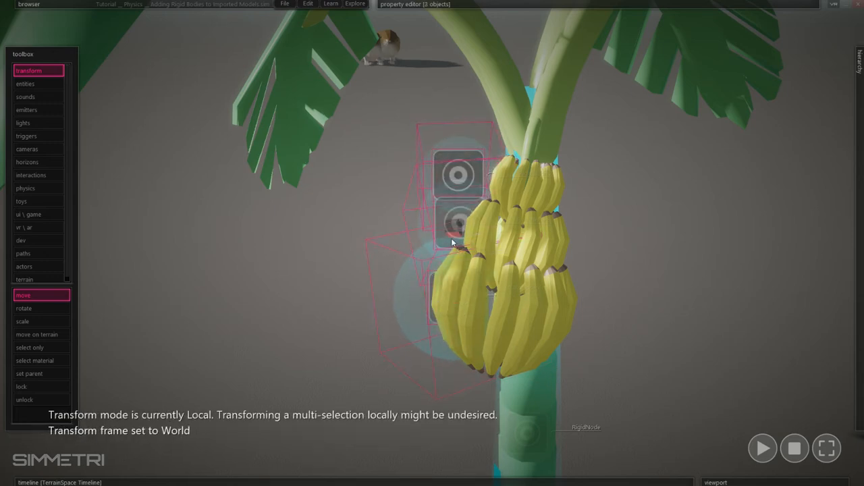
pyautogui.moveTo(452, 242); pyautogui.dragTo(504, 261)
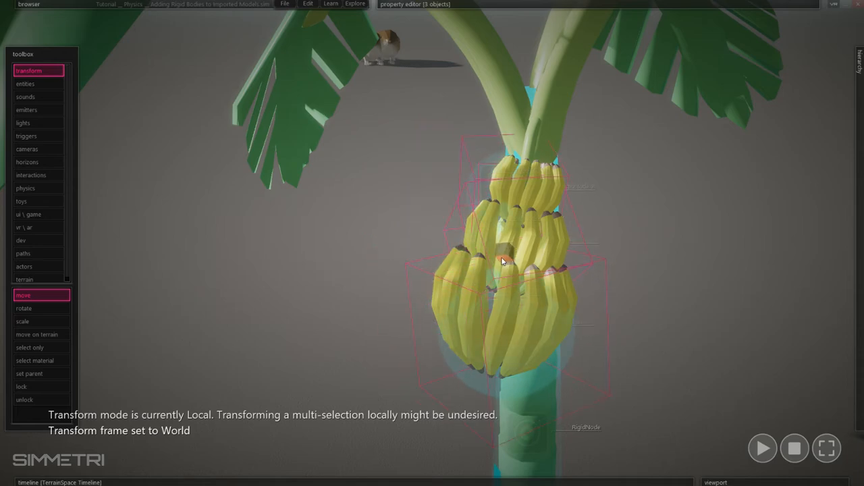
# - Open the shared RigidBody properties of the three sphere colliders at the Movable setting
pyautogui.moveTo(502, 261); pyautogui.dragTo(564, 203, button='middle')
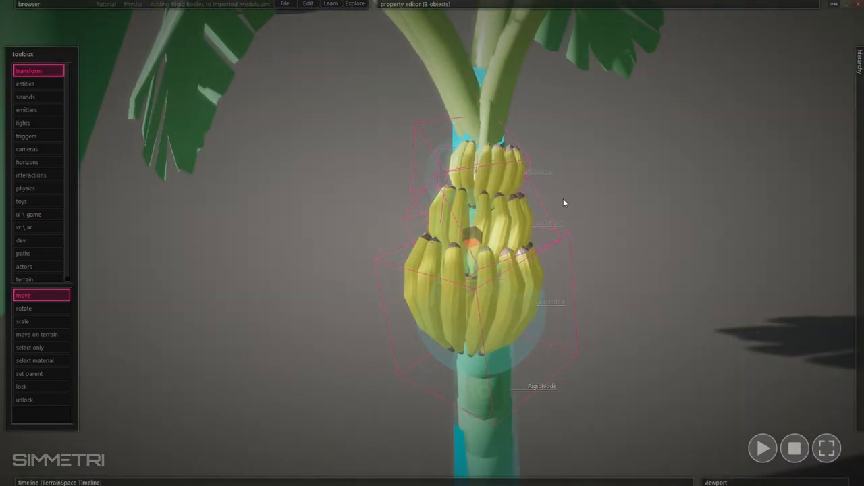
pyautogui.moveTo(862, 222)
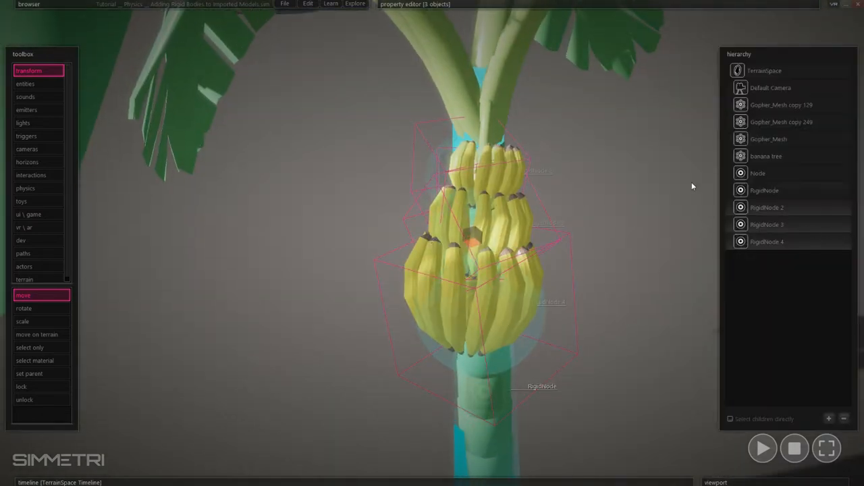
pyautogui.moveTo(481, 87)
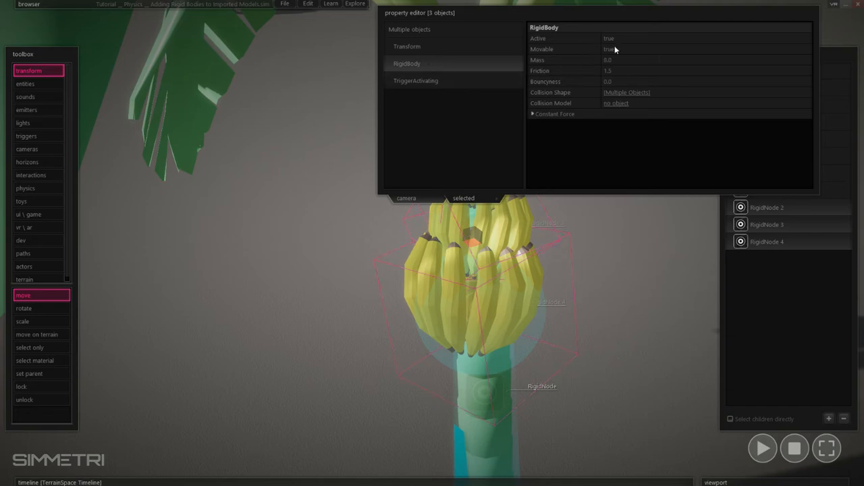
# - Draw a large rectangular plane collider beside the banana tree's front leaf with the physics plane collider, and finish drawing
pyautogui.moveTo(631, 242); pyautogui.dragTo(442, 266, button='middle')
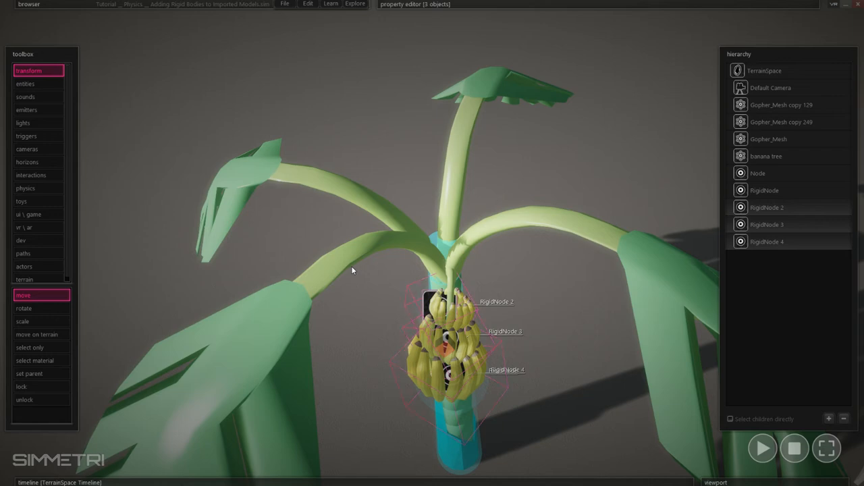
pyautogui.press('s')
pyautogui.moveTo(441, 266); pyautogui.dragTo(432, 243, button='right')
pyautogui.press('w')
pyautogui.press('s')
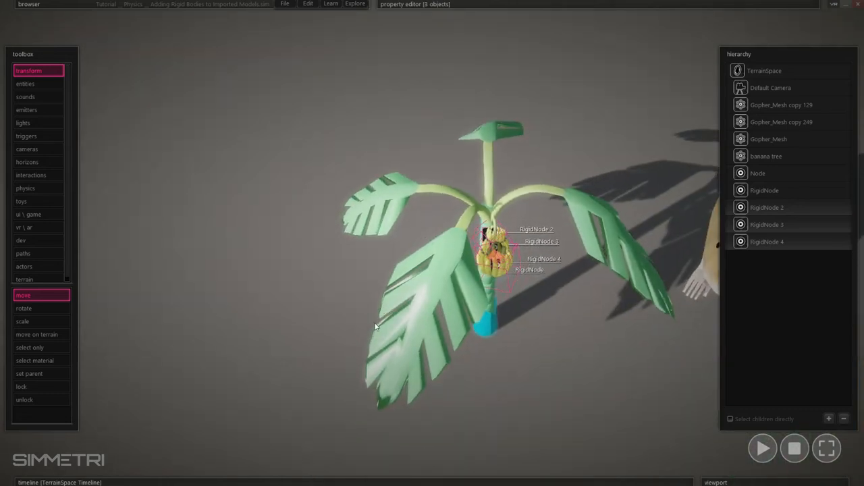
pyautogui.moveTo(532, 343); pyautogui.dragTo(432, 243, button='right')
pyautogui.press('w')
pyautogui.press('s')
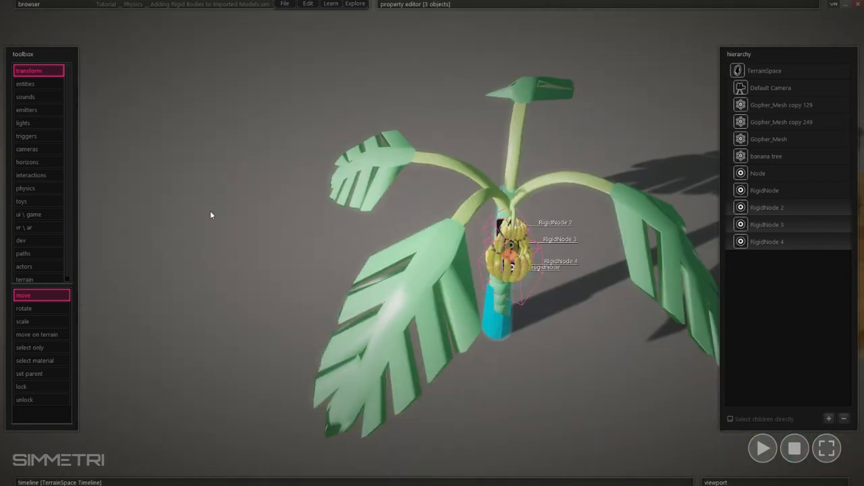
pyautogui.click(52, 189)
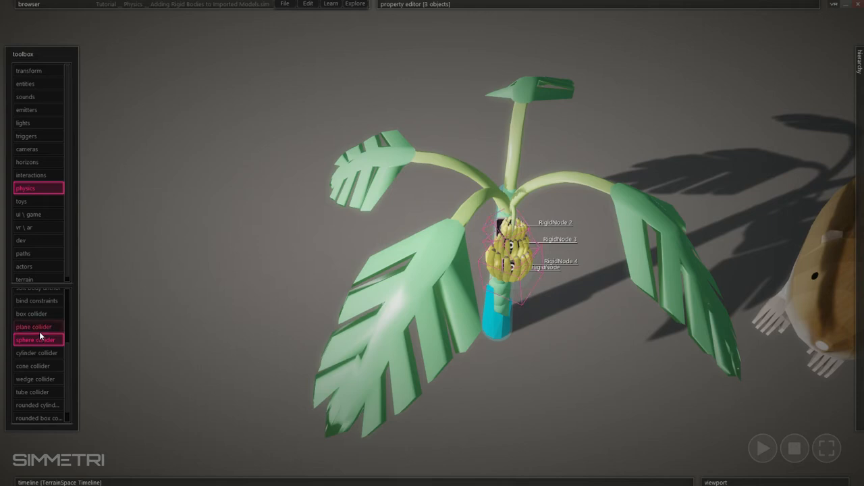
pyautogui.press('a')
pyautogui.moveTo(355, 339); pyautogui.dragTo(432, 243, button='right')
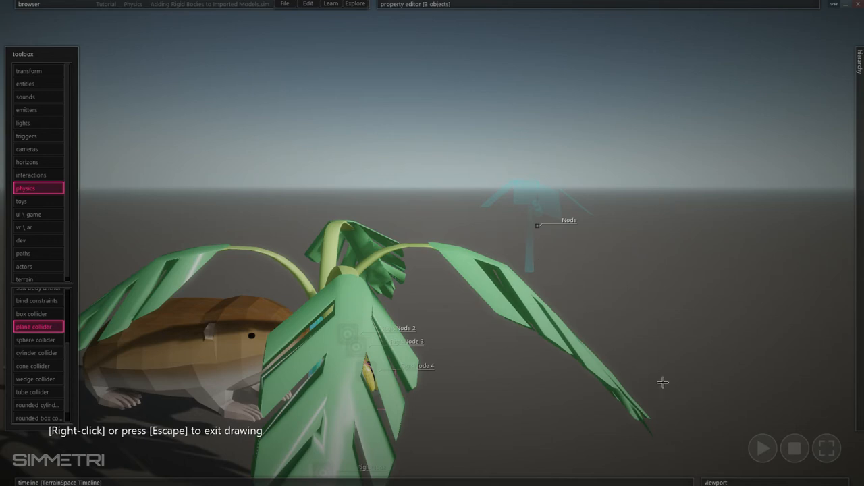
pyautogui.press('d')
pyautogui.moveTo(639, 391)
pyautogui.mouseDown(button='right')
pyautogui.moveTo(432, 243)
pyautogui.moveTo(636, 387)
pyautogui.mouseUp(button='right')
pyautogui.press('s')
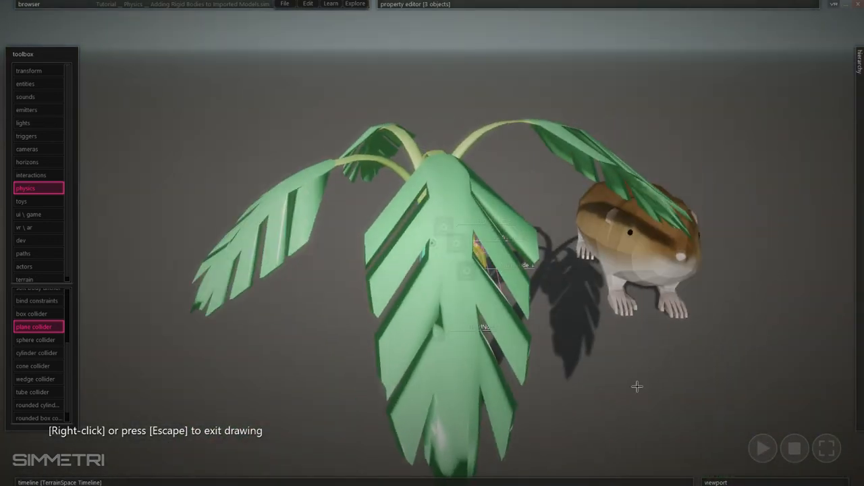
pyautogui.click(452, 216)
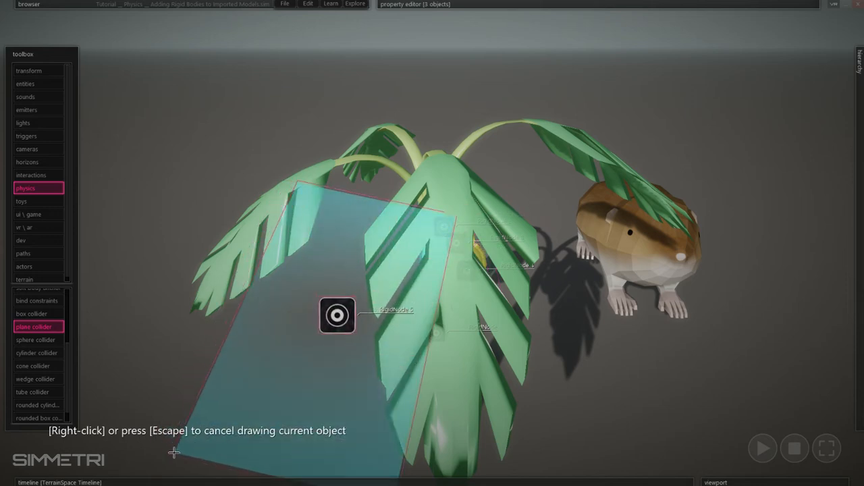
pyautogui.rightClick(393, 337)
# - Move the plane collider sideways so that it lies over the banana tree's front leaf
pyautogui.press('s')
pyautogui.moveTo(393, 337)
pyautogui.mouseDown(button='right')
pyautogui.moveTo(412, 290)
pyautogui.moveTo(486, 270)
pyautogui.moveTo(533, 284)
pyautogui.mouseUp(button='right')
pyautogui.press('a')
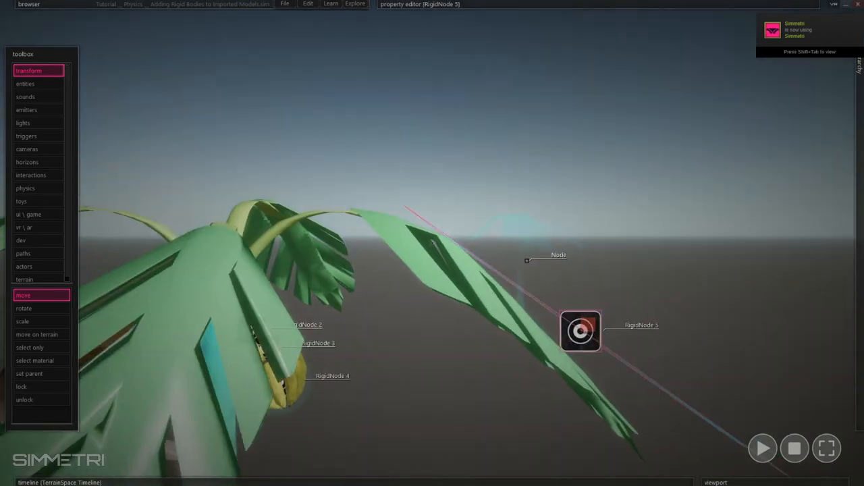
pyautogui.moveTo(432, 324); pyautogui.dragTo(391, 363, button='right')
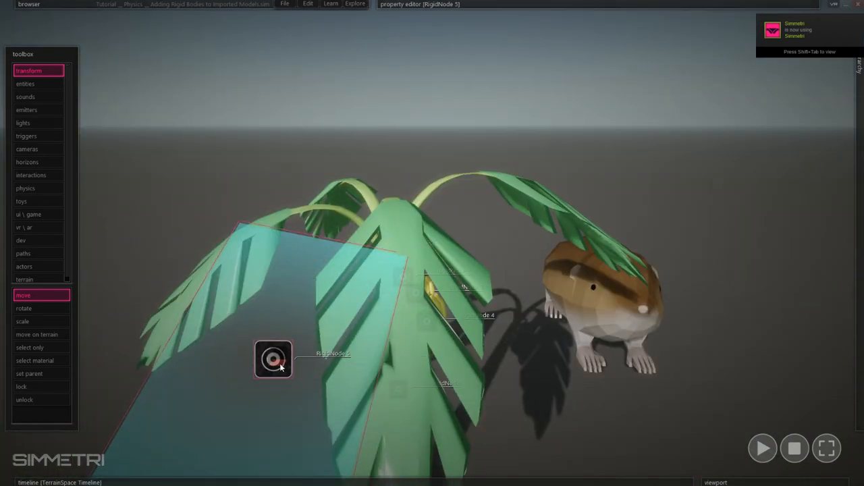
pyautogui.press('s')
pyautogui.moveTo(450, 317)
pyautogui.mouseDown(button='right')
pyautogui.moveTo(435, 334)
pyautogui.moveTo(439, 351)
pyautogui.moveTo(436, 311)
pyautogui.mouseUp(button='right')
pyautogui.press('s')
pyautogui.press('w')
pyautogui.press('s')
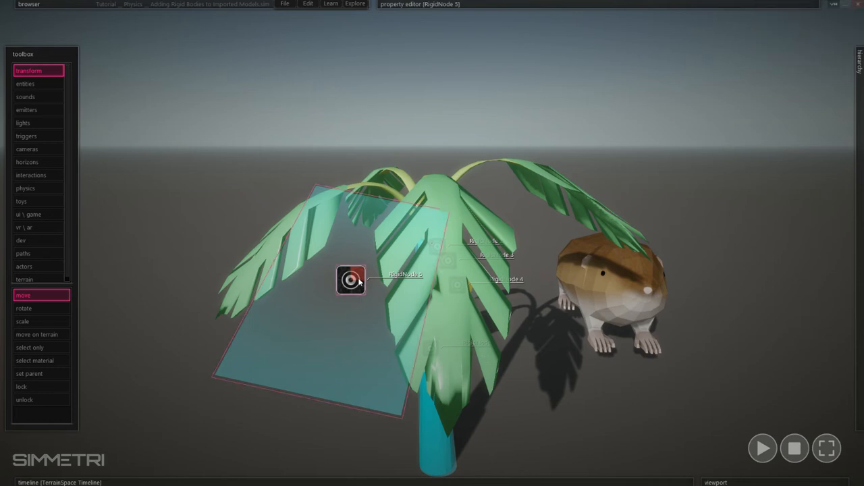
pyautogui.moveTo(359, 282); pyautogui.dragTo(429, 291)
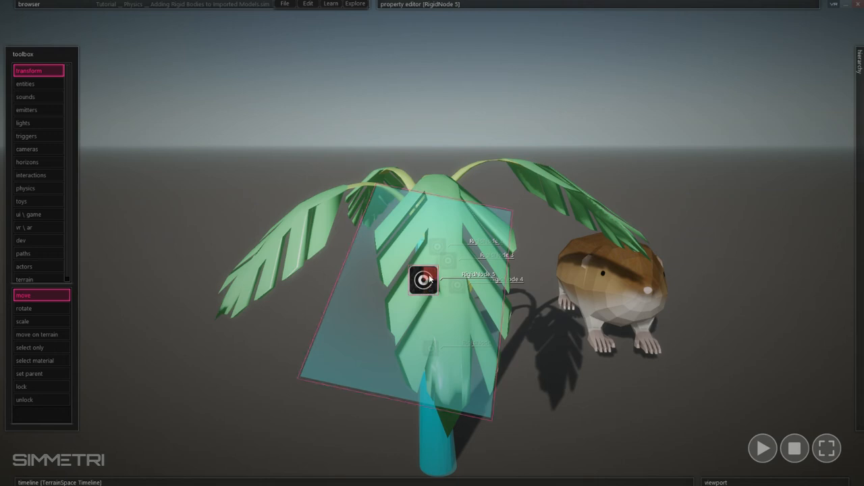
# - Set the transform frame to Local and move the plane collider against the leaf so it follows the leaf's slope
pyautogui.moveTo(478, 305); pyautogui.dragTo(474, 405, button='right')
pyautogui.moveTo(432, 243); pyautogui.dragTo(491, 293, button='right')
pyautogui.press('s')
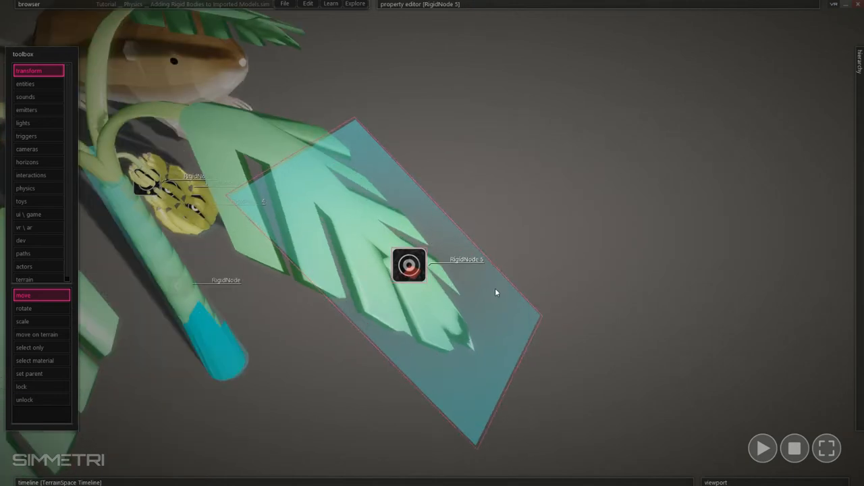
pyautogui.press('l')
pyautogui.moveTo(505, 285); pyautogui.dragTo(152, 439, button='right')
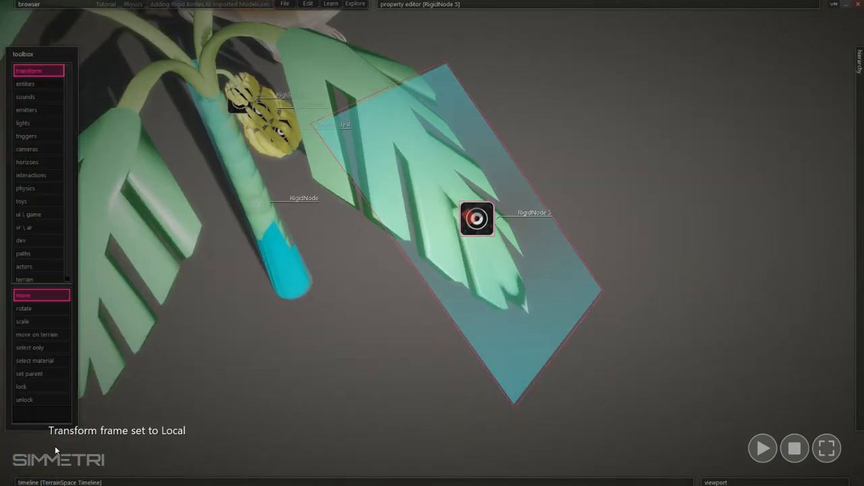
pyautogui.moveTo(194, 412); pyautogui.dragTo(419, 328, button='right')
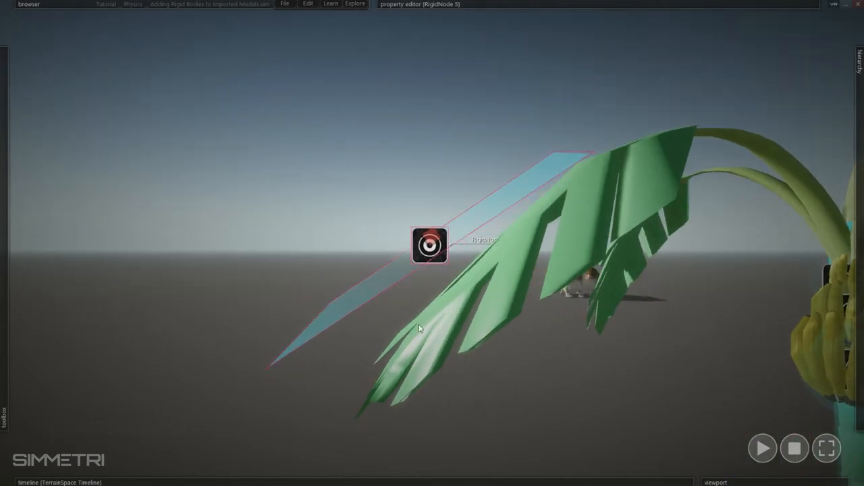
pyautogui.moveTo(434, 239); pyautogui.dragTo(429, 240)
pyautogui.moveTo(455, 319)
pyautogui.mouseDown(button='right')
pyautogui.moveTo(453, 326)
pyautogui.moveTo(456, 318)
pyautogui.mouseUp(button='right')
pyautogui.moveTo(453, 258); pyautogui.dragTo(518, 231)
pyautogui.press('x')
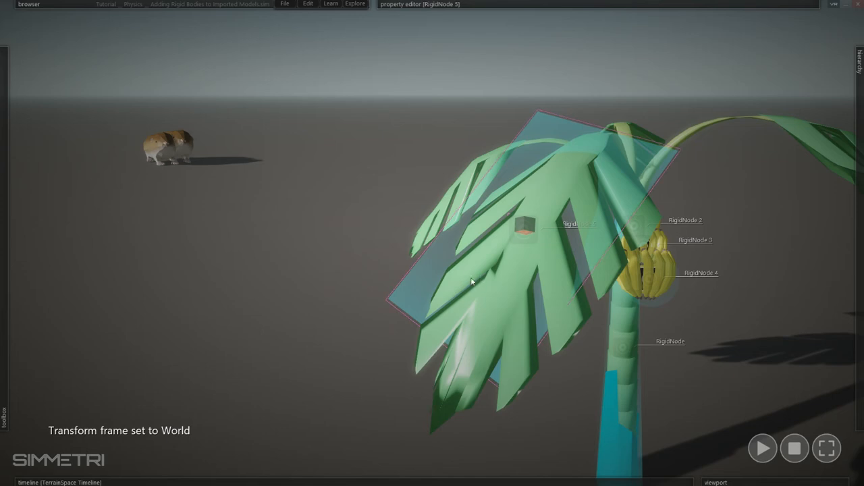
pyautogui.moveTo(679, 92); pyautogui.dragTo(250, 366)
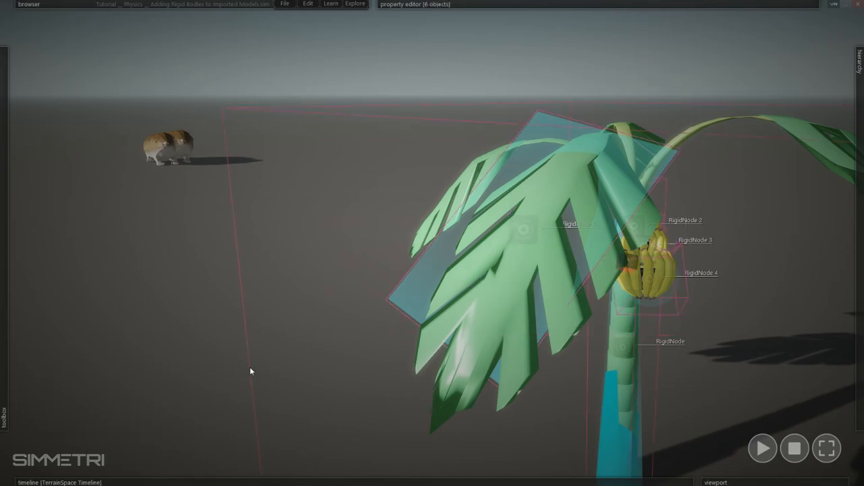
pyautogui.click(145, 363)
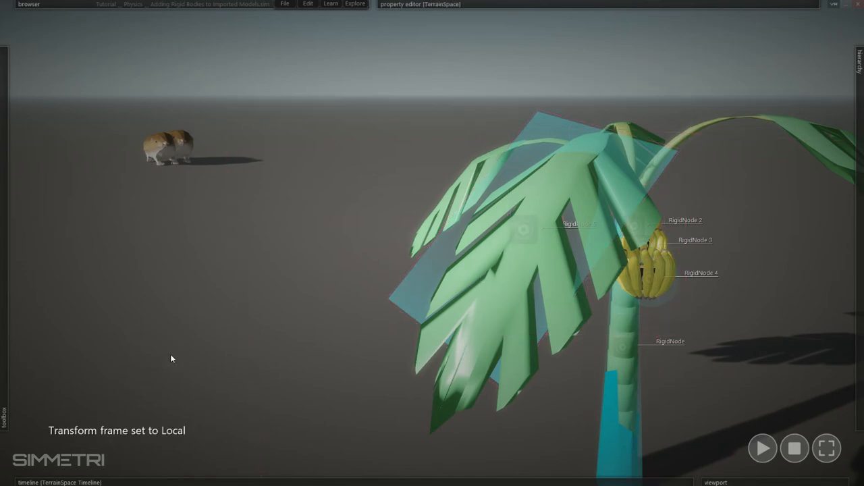
pyautogui.moveTo(685, 102); pyautogui.dragTo(341, 379)
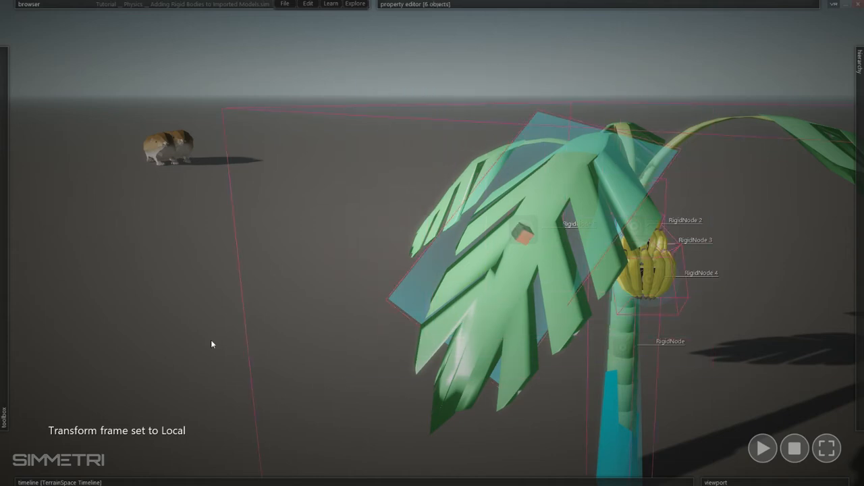
pyautogui.click(141, 310)
pyautogui.moveTo(141, 309); pyautogui.dragTo(228, 245, button='right')
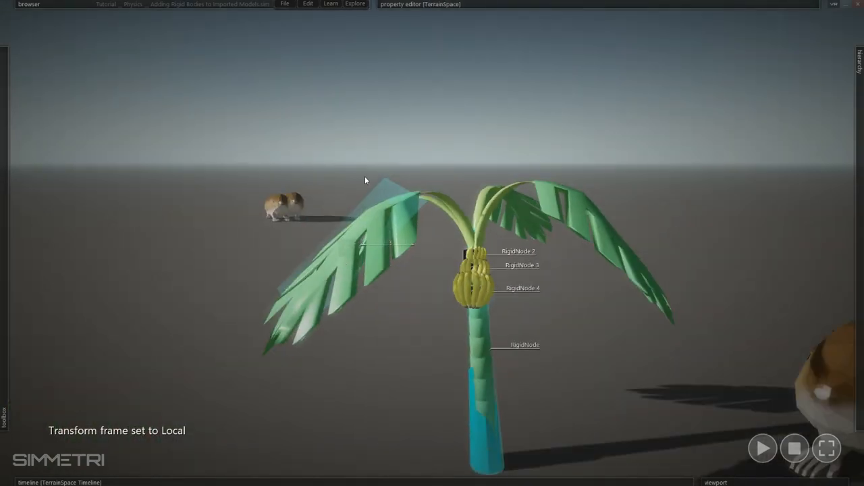
# - Select the leaf's plane collider again and nudge it in the Local transform frame to centre it on the leaf
pyautogui.click(377, 193)
pyautogui.keyDown('shift'); pyautogui.click(474, 286); pyautogui.keyUp('shift')
pyautogui.press('x')
pyautogui.moveTo(345, 156)
pyautogui.mouseDown(button='right')
pyautogui.moveTo(337, 173)
pyautogui.moveTo(346, 230)
pyautogui.moveTo(334, 160)
pyautogui.mouseUp(button='right')
pyautogui.press('w')
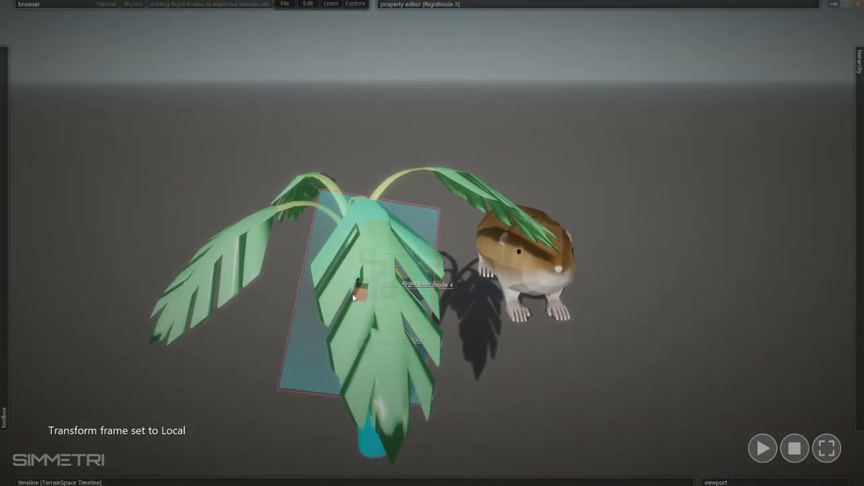
pyautogui.moveTo(363, 299); pyautogui.dragTo(364, 300, button='right')
pyautogui.moveTo(365, 301); pyautogui.dragTo(379, 307)
# - Copy the finished plane collider over to the neighbouring leaf of the banana tree
pyautogui.moveTo(379, 307); pyautogui.dragTo(253, 347, button='right')
pyautogui.moveTo(432, 243); pyautogui.dragTo(577, 270, button='right')
pyautogui.moveTo(270, 307); pyautogui.dragTo(247, 314, button='right')
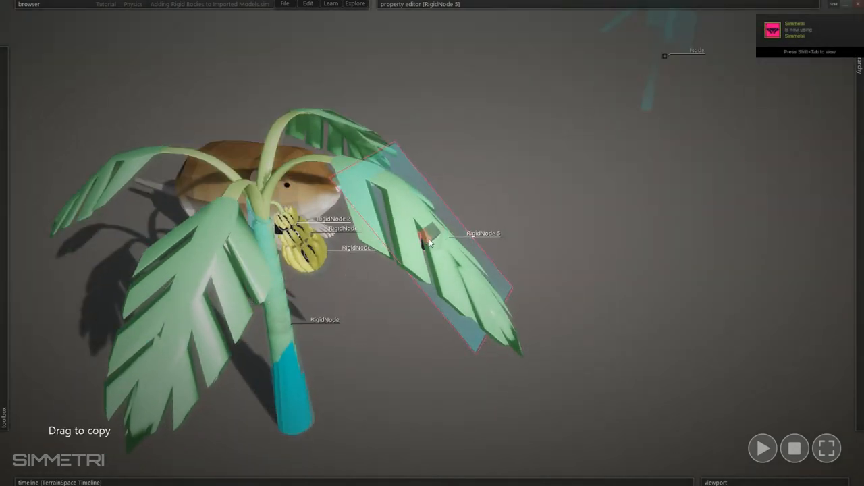
pyautogui.moveTo(429, 243); pyautogui.dragTo(224, 274)
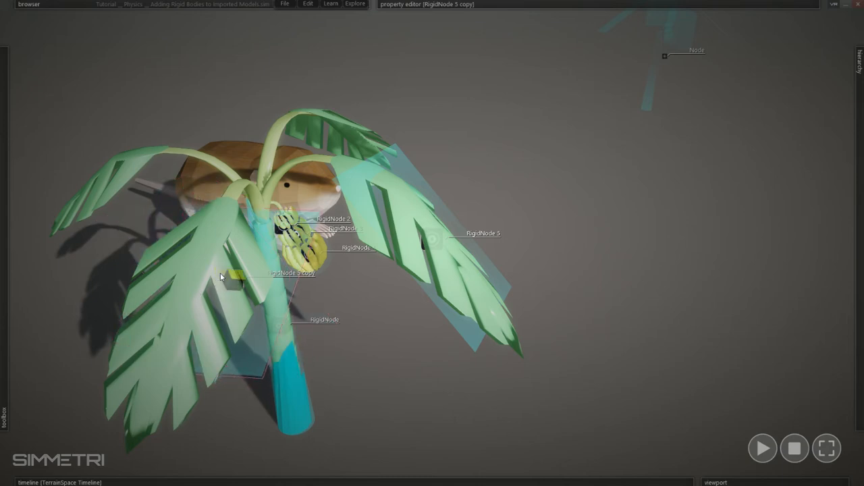
# - Position the copied plane collider so that it covers the second leaf and matches its slope from several sides
pyautogui.moveTo(249, 295); pyautogui.dragTo(447, 261, button='right')
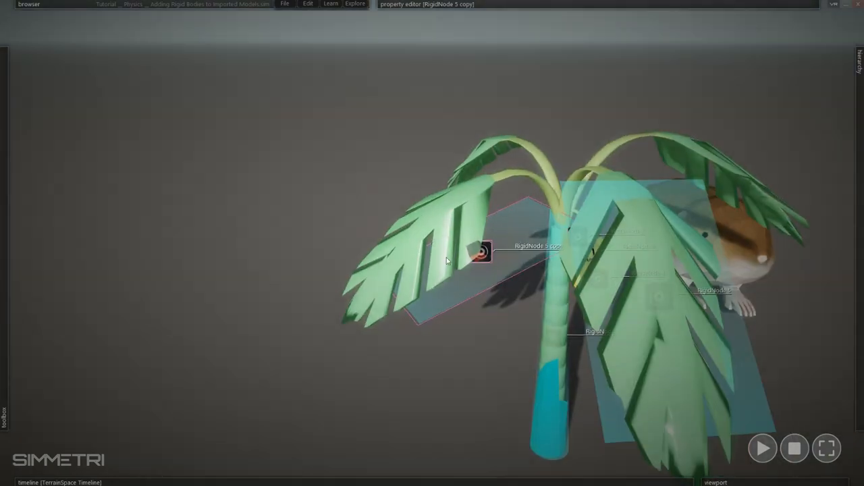
pyautogui.moveTo(471, 246); pyautogui.dragTo(413, 234)
pyautogui.moveTo(414, 235)
pyautogui.mouseDown(button='right')
pyautogui.moveTo(489, 220)
pyautogui.moveTo(445, 216)
pyautogui.moveTo(405, 263)
pyautogui.moveTo(385, 233)
pyautogui.moveTo(399, 227)
pyautogui.moveTo(419, 239)
pyautogui.mouseUp(button='right')
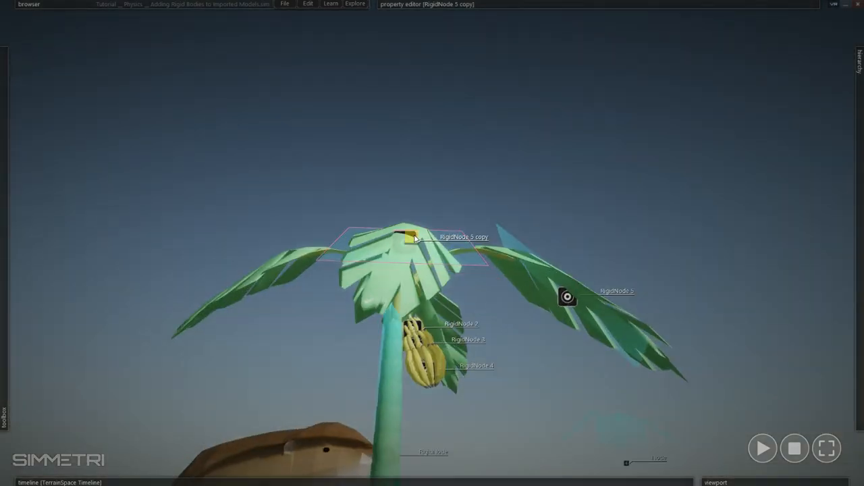
pyautogui.moveTo(415, 239); pyautogui.dragTo(419, 242)
pyautogui.moveTo(419, 240); pyautogui.dragTo(572, 341, button='right')
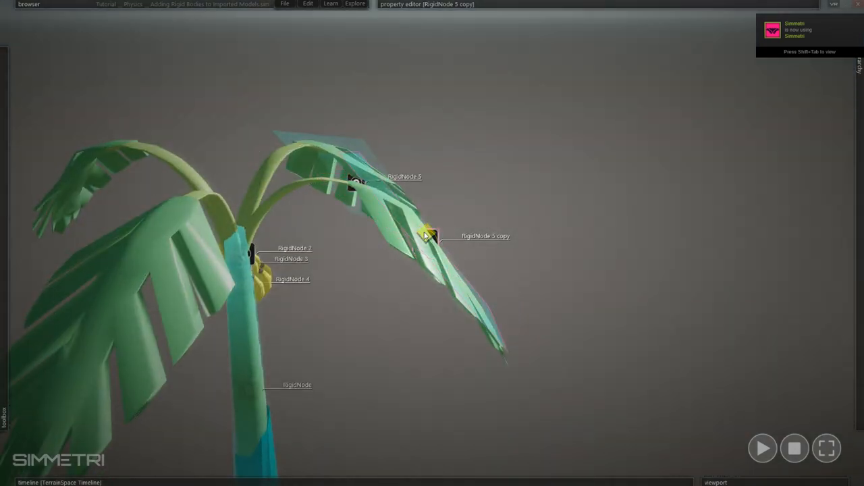
pyautogui.moveTo(428, 232)
pyautogui.mouseDown()
pyautogui.moveTo(435, 223)
pyautogui.moveTo(420, 217)
pyautogui.moveTo(424, 241)
pyautogui.mouseUp()
pyautogui.moveTo(424, 241); pyautogui.dragTo(428, 274, button='right')
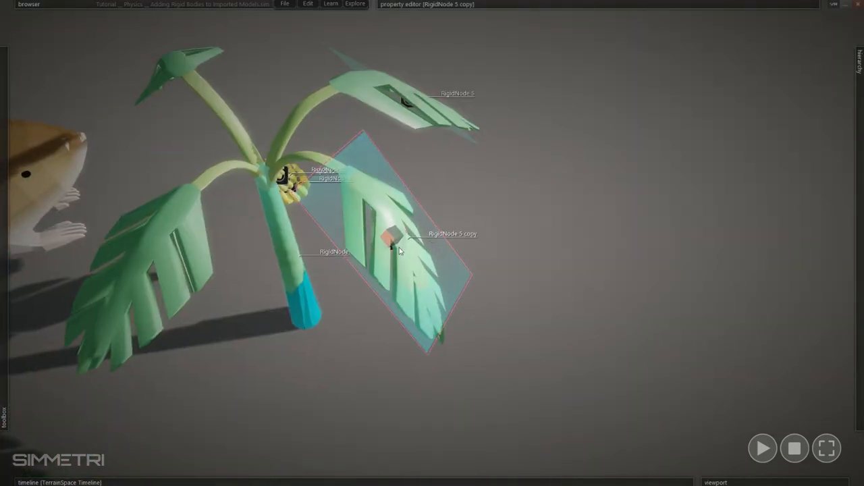
# - Set the transform frame to World, copy the second leaf's plane collider to the next leaf, and raise the copy towards it
pyautogui.press('x')
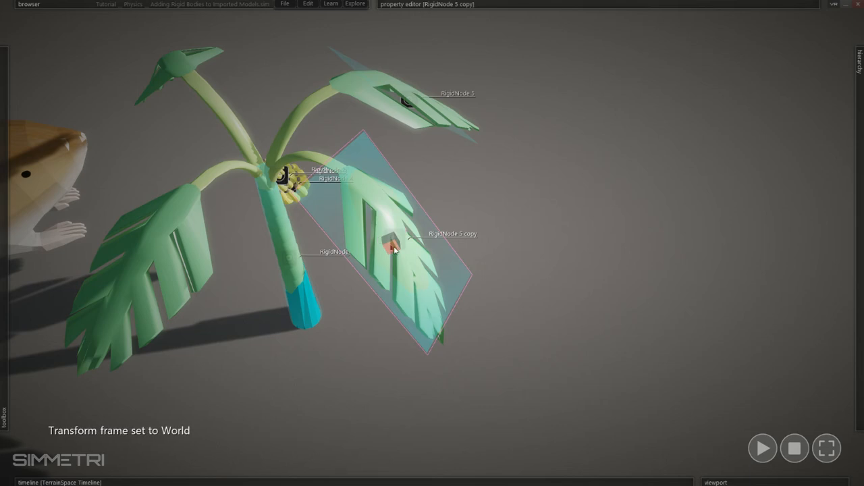
pyautogui.keyDown('ctrl'); pyautogui.moveTo(390, 246); pyautogui.dragTo(191, 268); pyautogui.keyUp('ctrl')
pyautogui.moveTo(181, 291); pyautogui.dragTo(81, 281, button='right')
pyautogui.moveTo(432, 243); pyautogui.dragTo(268, 392, button='right')
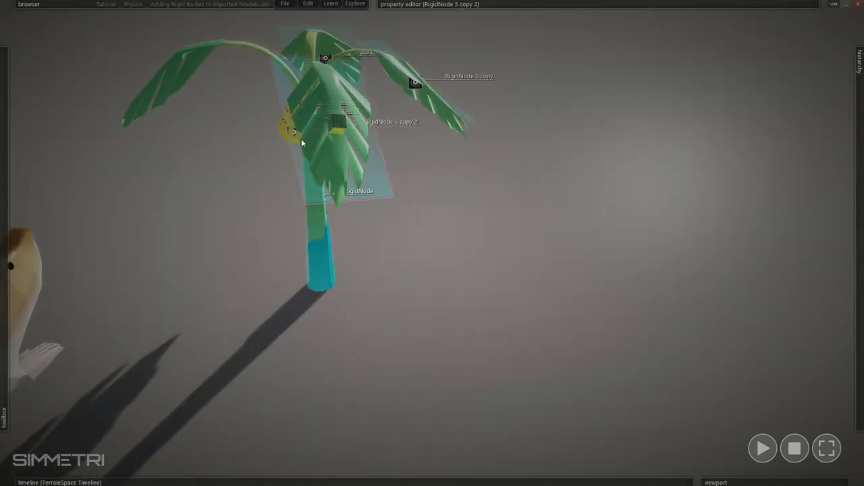
pyautogui.press('w')
pyautogui.press('a')
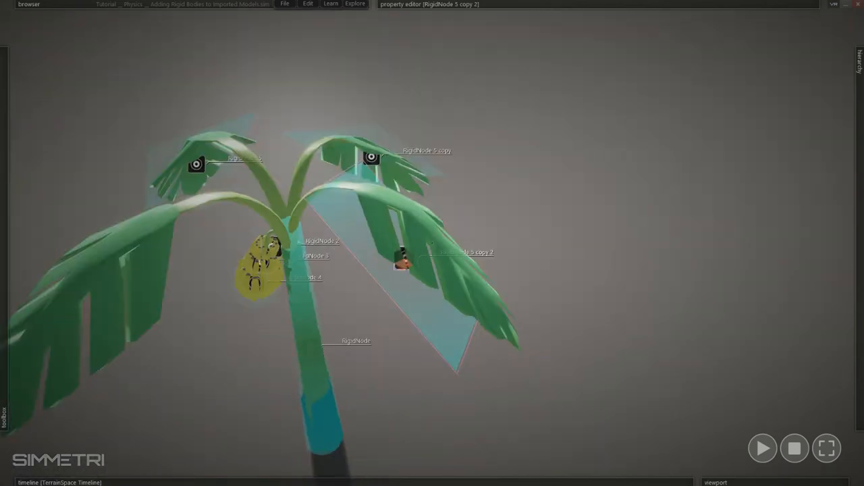
pyautogui.moveTo(309, 149); pyautogui.dragTo(405, 182, button='right')
pyautogui.press('w')
pyautogui.moveTo(432, 243); pyautogui.dragTo(351, 203, button='right')
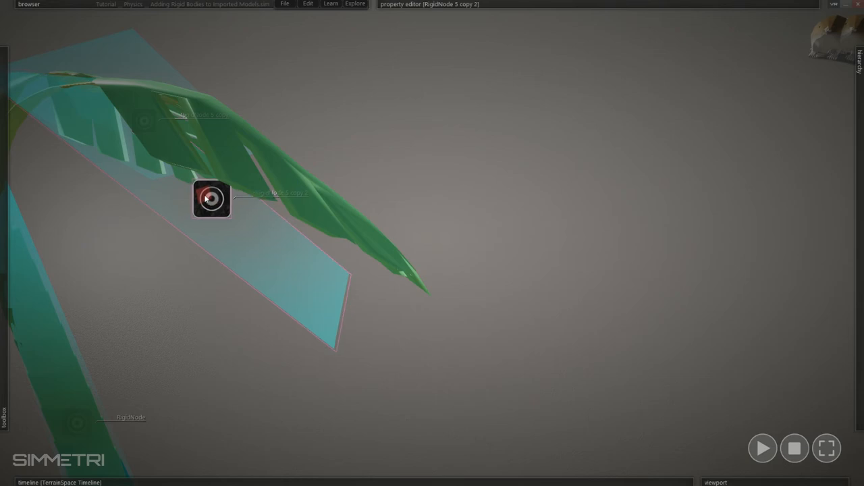
pyautogui.moveTo(205, 197); pyautogui.dragTo(260, 145)
# - Set the transform frame to Local and fit the newest plane collider copy to the slope of its leaf
pyautogui.press('l')
pyautogui.moveTo(260, 144); pyautogui.dragTo(203, 179, button='right')
pyautogui.moveTo(433, 243); pyautogui.dragTo(426, 246, button='right')
pyautogui.moveTo(392, 295); pyautogui.dragTo(365, 295)
pyautogui.moveTo(365, 295); pyautogui.dragTo(365, 257, button='right')
pyautogui.moveTo(432, 243)
pyautogui.mouseDown(button='right')
pyautogui.moveTo(399, 250)
pyautogui.moveTo(439, 239)
pyautogui.moveTo(432, 243)
pyautogui.mouseUp(button='right')
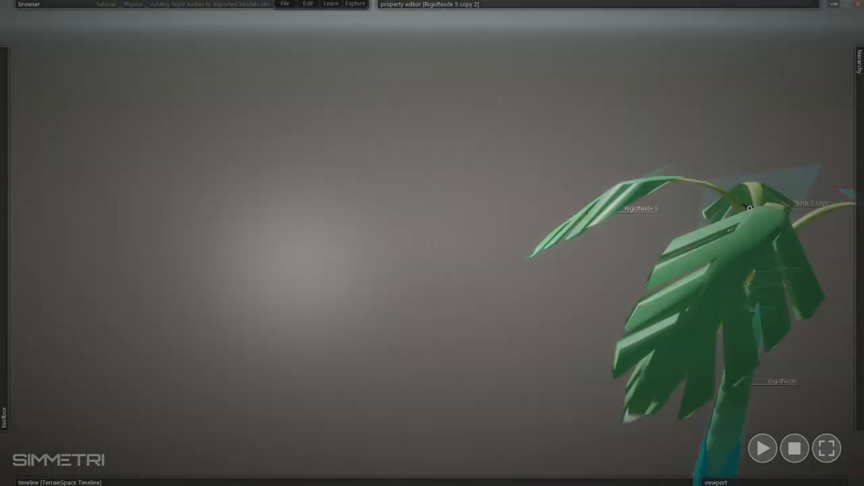
# - Set the transform frame to World and move the newest plane collider copy over to the adjacent uncovered leaf
pyautogui.moveTo(432, 243); pyautogui.dragTo(512, 261, button='right')
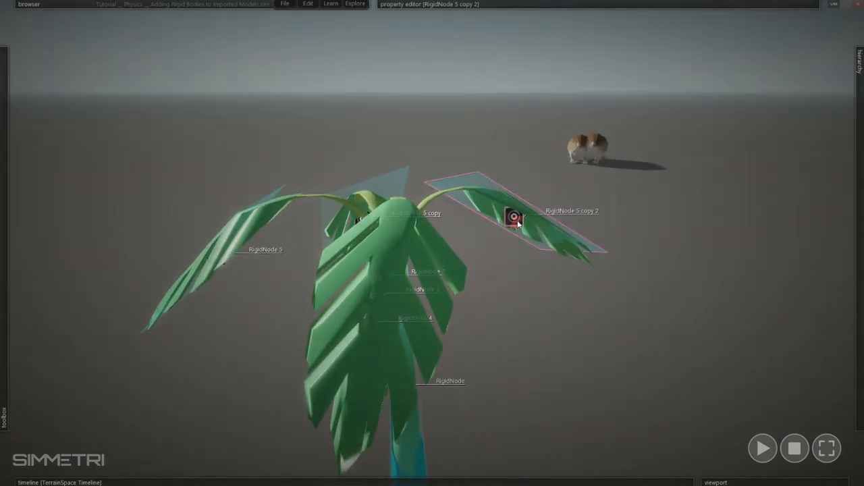
pyautogui.press('x')
pyautogui.moveTo(515, 217); pyautogui.dragTo(416, 339)
pyautogui.moveTo(413, 309); pyautogui.dragTo(387, 309)
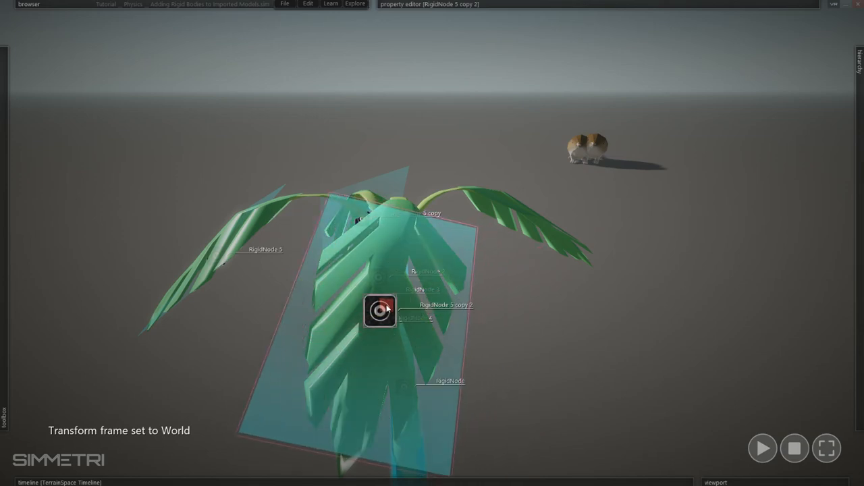
# - Set the transform frame to Local and shift the moved plane collider onto the surface of its leaf
pyautogui.moveTo(386, 310); pyautogui.dragTo(358, 291, button='middle')
pyautogui.moveTo(434, 267); pyautogui.dragTo(436, 260, button='middle')
pyautogui.press('l')
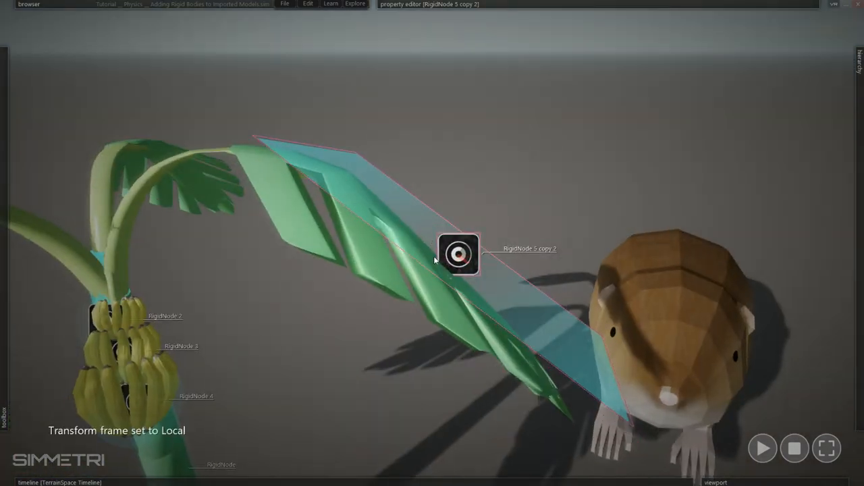
pyautogui.moveTo(468, 256); pyautogui.dragTo(430, 262)
pyautogui.moveTo(430, 260); pyautogui.dragTo(471, 295, button='middle')
pyautogui.press('s')
pyautogui.press('w')
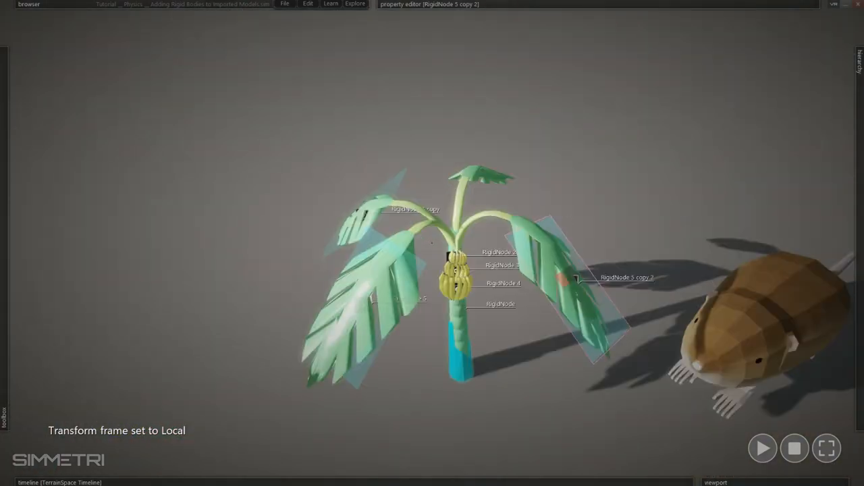
# - Copy a fitted leaf's plane collider over to the last uncovered leaf of the banana tree
pyautogui.moveTo(432, 243); pyautogui.dragTo(445, 267, button='right')
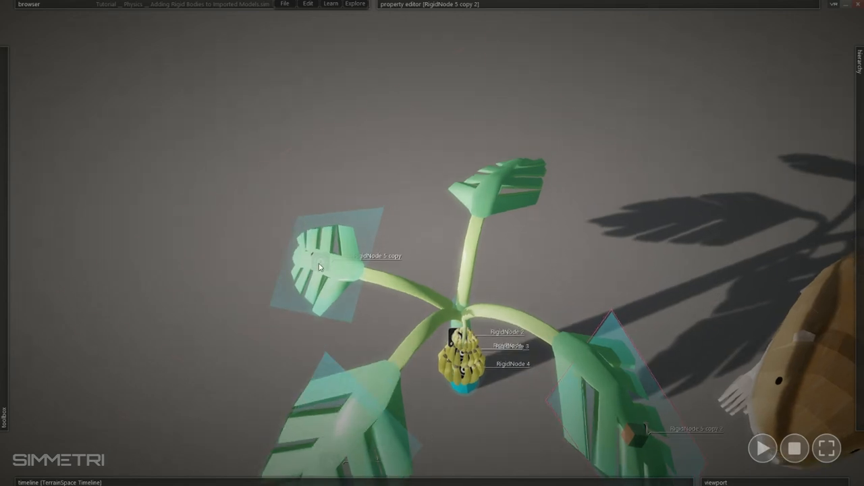
pyautogui.click(320, 267)
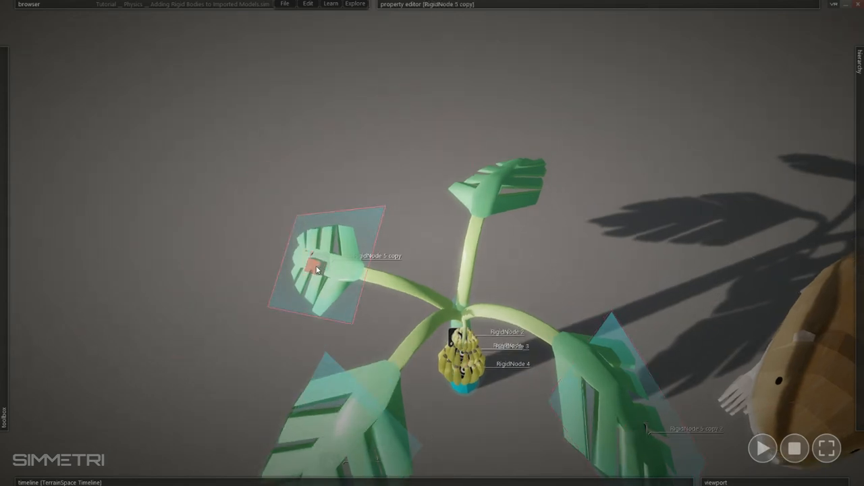
pyautogui.moveTo(313, 271); pyautogui.dragTo(462, 186)
pyautogui.moveTo(463, 186); pyautogui.dragTo(436, 250, button='right')
pyautogui.moveTo(410, 360); pyautogui.dragTo(330, 282)
# - Position the newest plane collider over the last leaf in the World transform frame and fit it to the leaf in the Local frame
pyautogui.press('x')
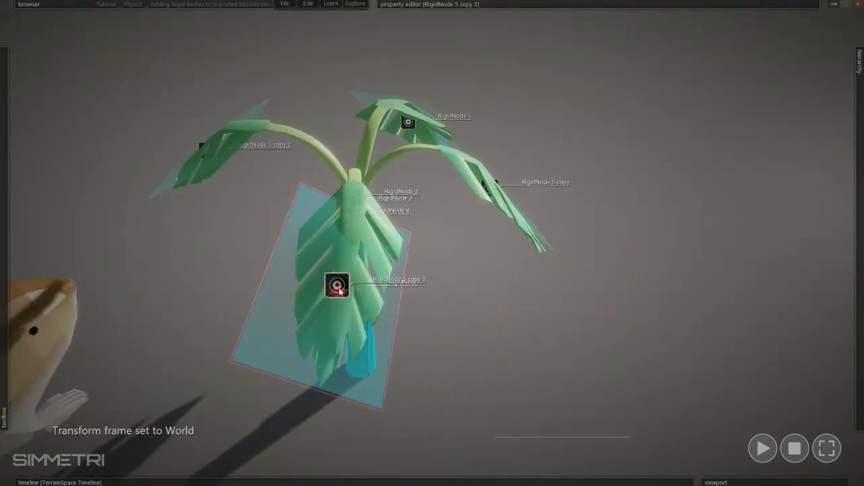
pyautogui.moveTo(337, 293)
pyautogui.mouseDown()
pyautogui.moveTo(337, 284)
pyautogui.moveTo(335, 297)
pyautogui.mouseUp()
pyautogui.moveTo(351, 297); pyautogui.dragTo(297, 294, button='right')
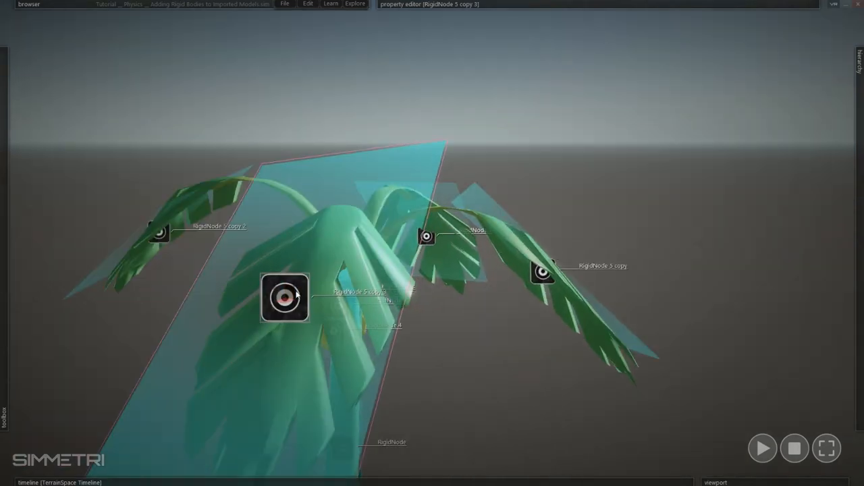
pyautogui.click(295, 295)
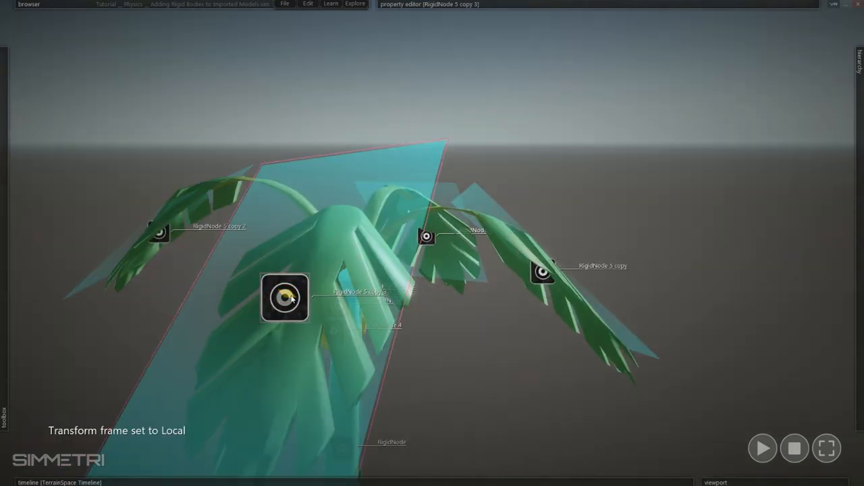
pyautogui.moveTo(290, 295); pyautogui.dragTo(314, 316)
pyautogui.moveTo(416, 380); pyautogui.dragTo(413, 371, button='right')
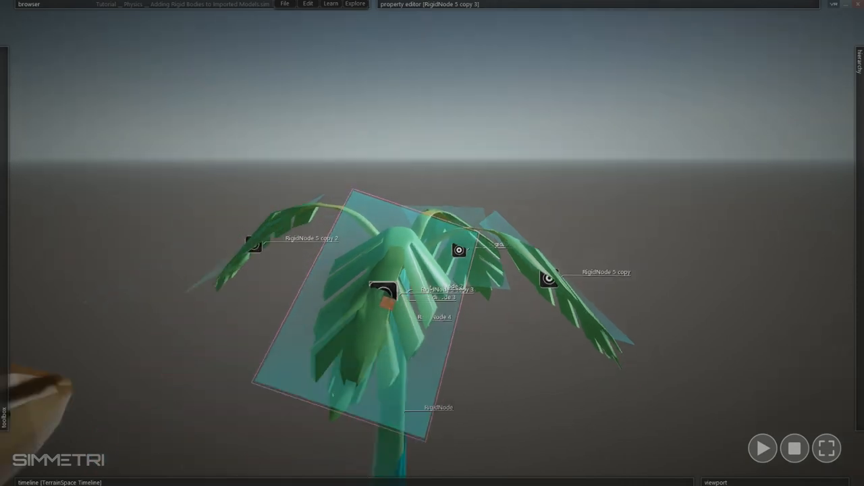
# - Inspect the fit of the plane colliders on the banana tree's leaves from several sides
pyautogui.moveTo(432, 243); pyautogui.dragTo(496, 258, button='right')
pyautogui.press('w')
pyautogui.press('s')
pyautogui.press('a')
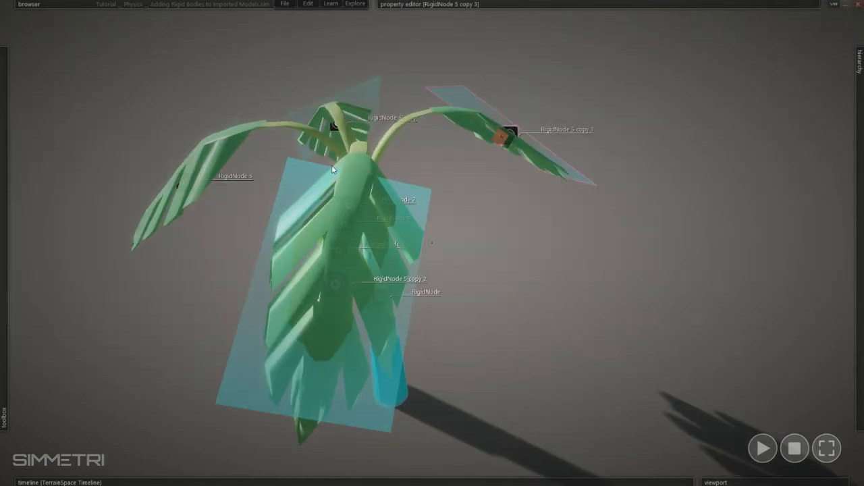
pyautogui.press('a')
pyautogui.moveTo(332, 170); pyautogui.dragTo(415, 154, button='right')
pyautogui.press('s')
# - Delete the leftover Node object that is not part of the banana tree's colliders
pyautogui.moveTo(863, 287)
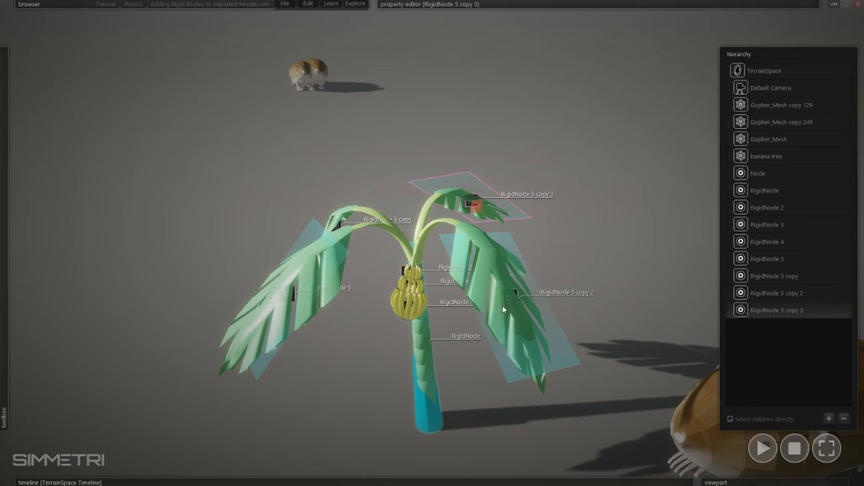
pyautogui.click(753, 174)
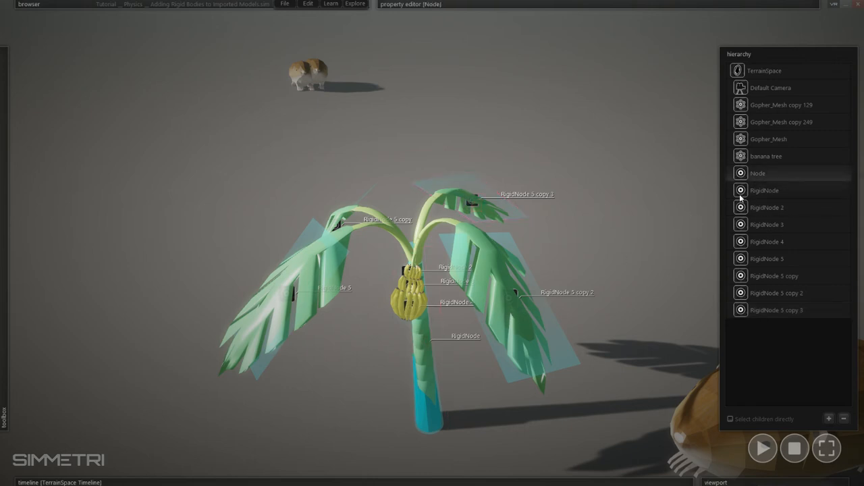
pyautogui.click(767, 189)
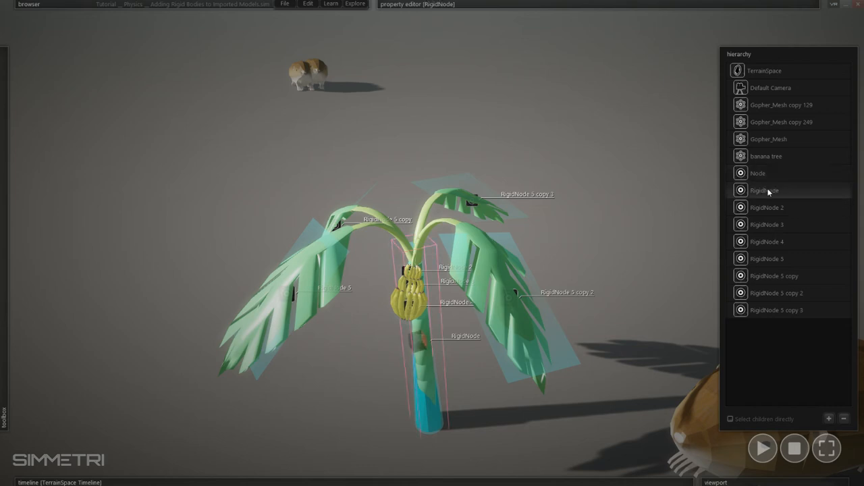
pyautogui.click(751, 177)
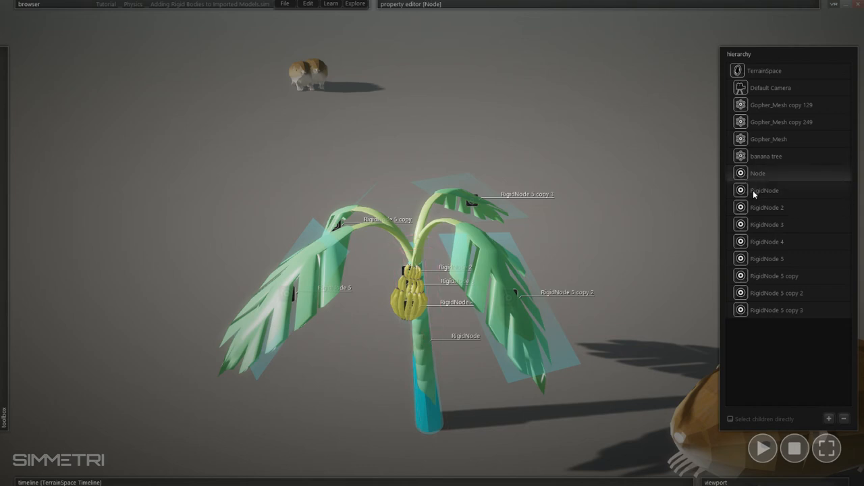
pyautogui.press('Delete')
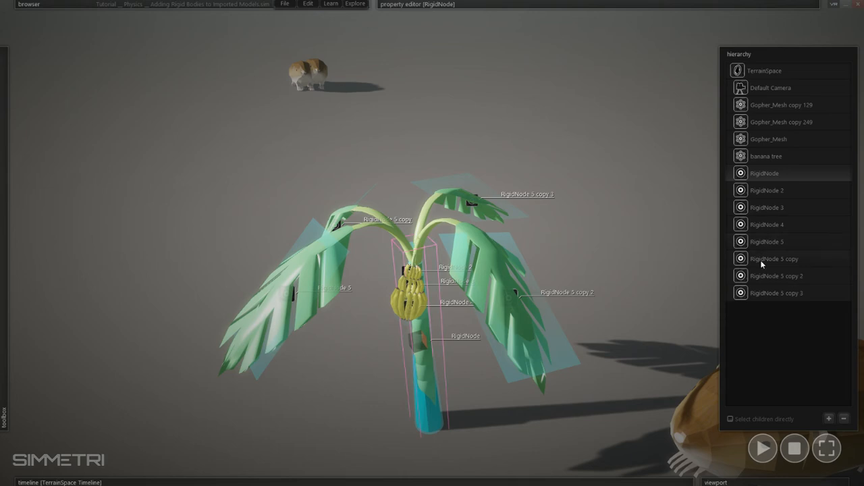
# - Select all collider nodes from RigidNode to RigidNode 5 copy 3 and fuse them into one object
pyautogui.click(772, 196)
pyautogui.click(772, 211)
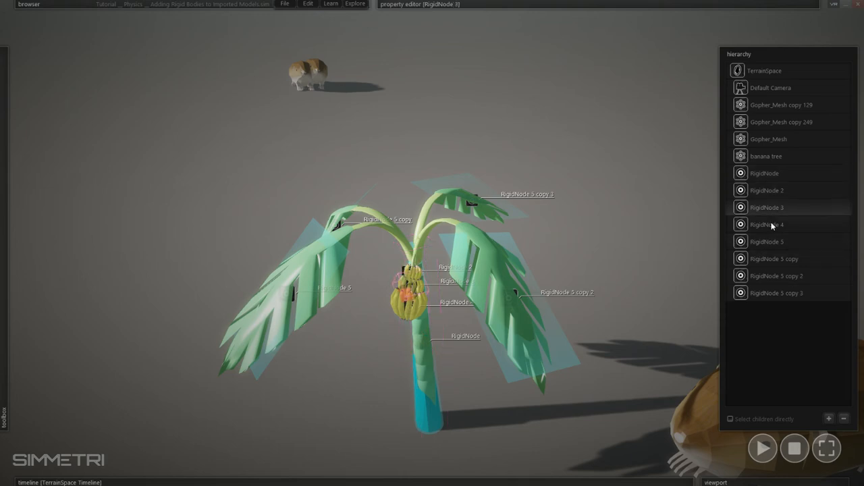
pyautogui.click(772, 225)
pyautogui.click(775, 243)
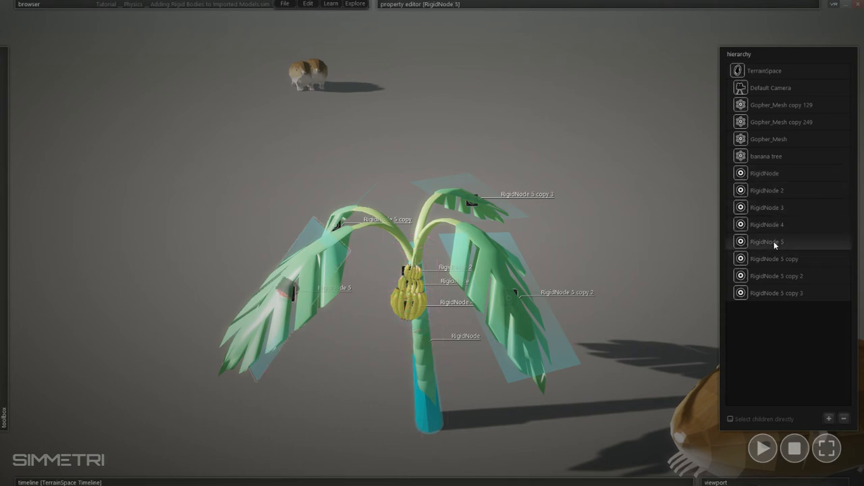
pyautogui.click(768, 294)
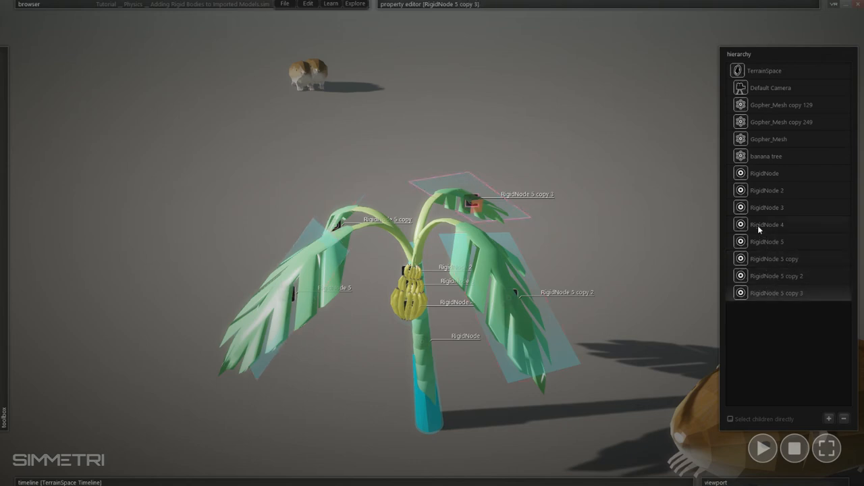
pyautogui.keyDown('shift'); pyautogui.click(760, 173); pyautogui.keyUp('shift')
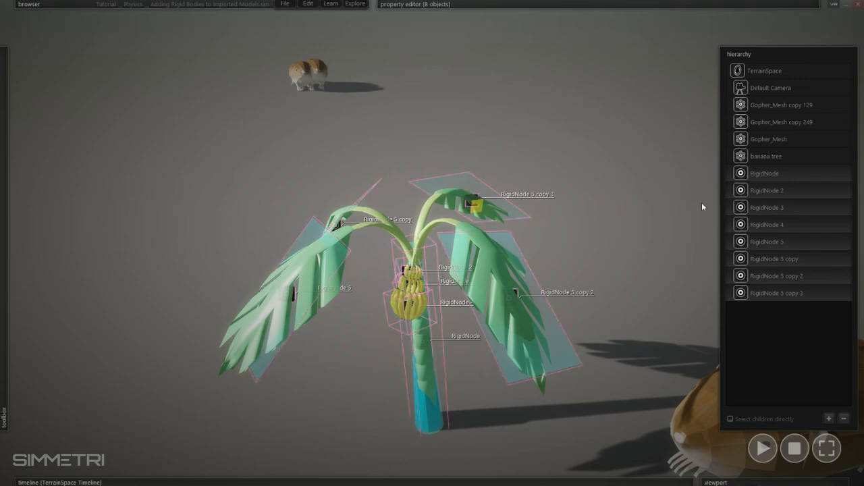
pyautogui.hotkey('ctrl', 'f')
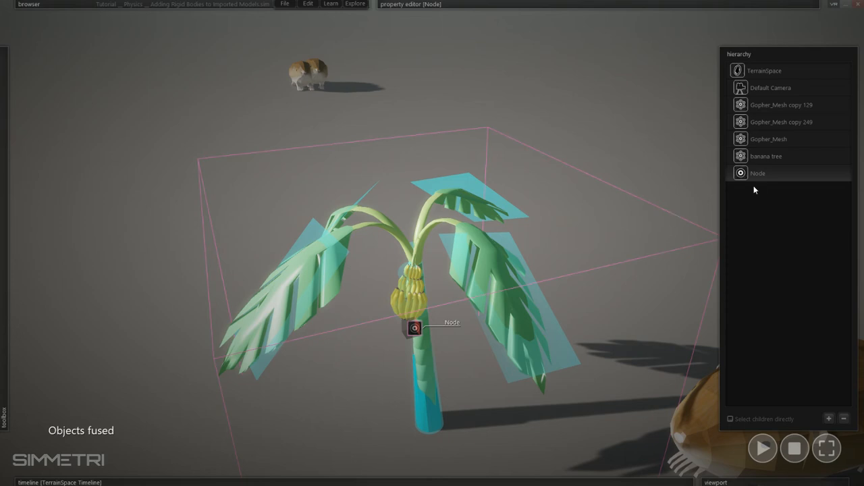
# - Examine the RigidBody properties of the fused collision node, including Movable and Collision Shape
pyautogui.moveTo(610, 4)
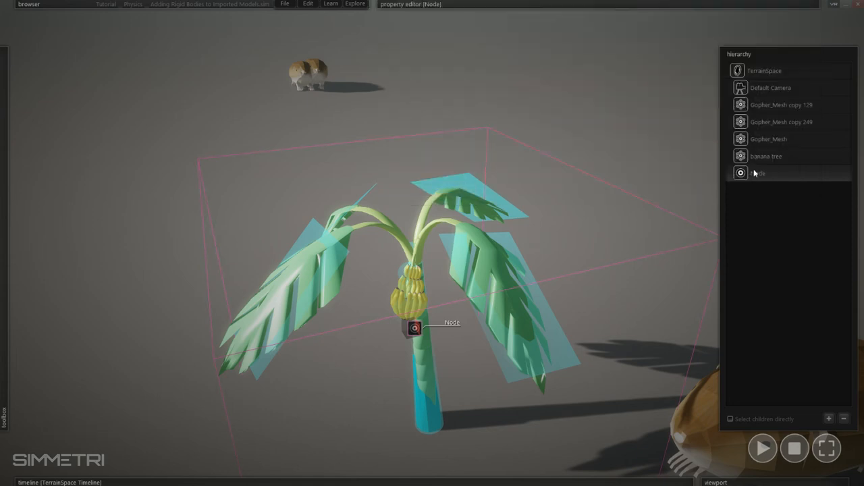
pyautogui.scroll(-3, 661, 249)
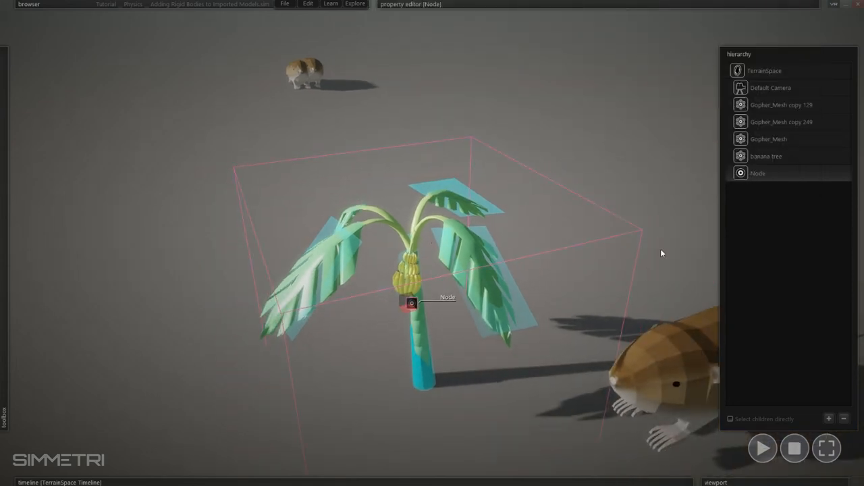
pyautogui.moveTo(471, 5)
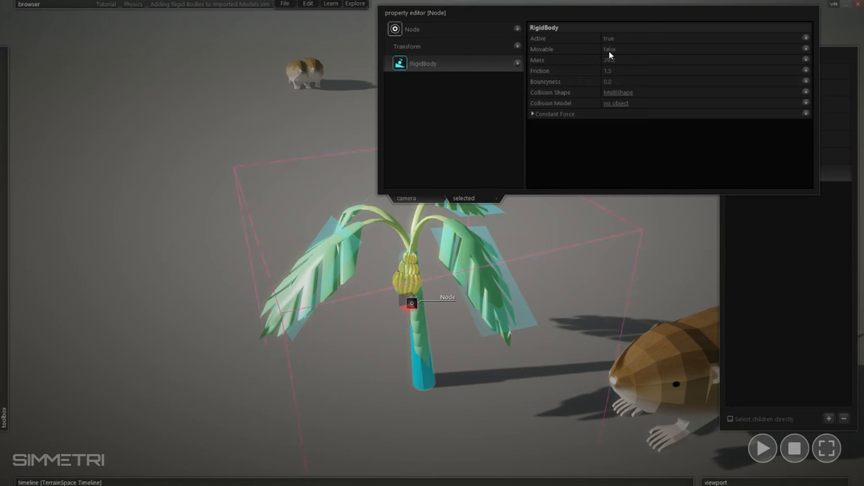
pyautogui.click(648, 169)
# - Run the simulation, move the large gopher against the banana tree to test its collision, and stop the simulation
pyautogui.click(682, 395)
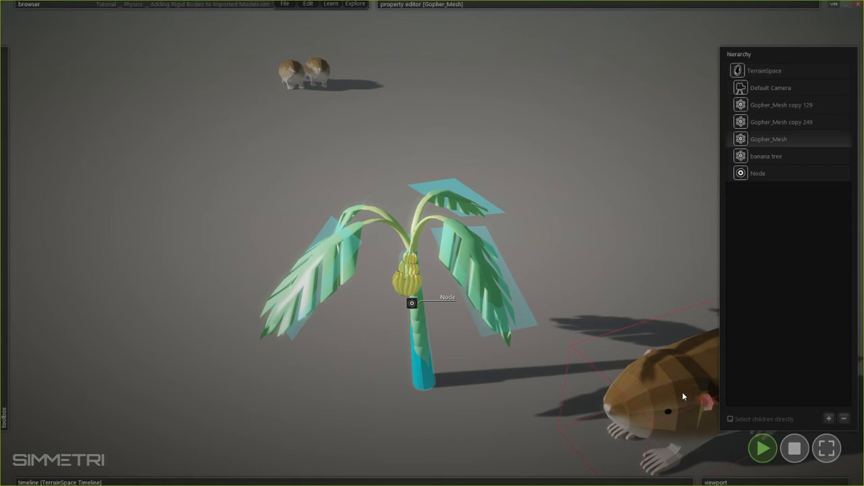
pyautogui.moveTo(711, 407); pyautogui.dragTo(619, 240)
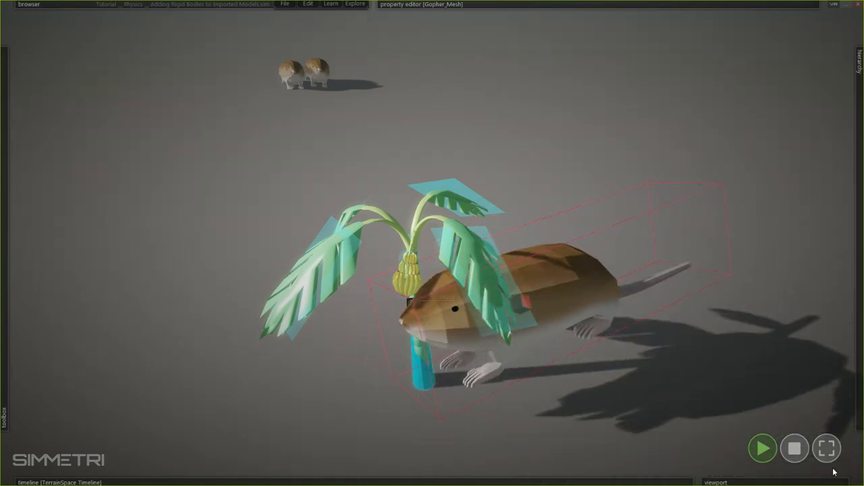
pyautogui.moveTo(480, 360); pyautogui.dragTo(514, 236)
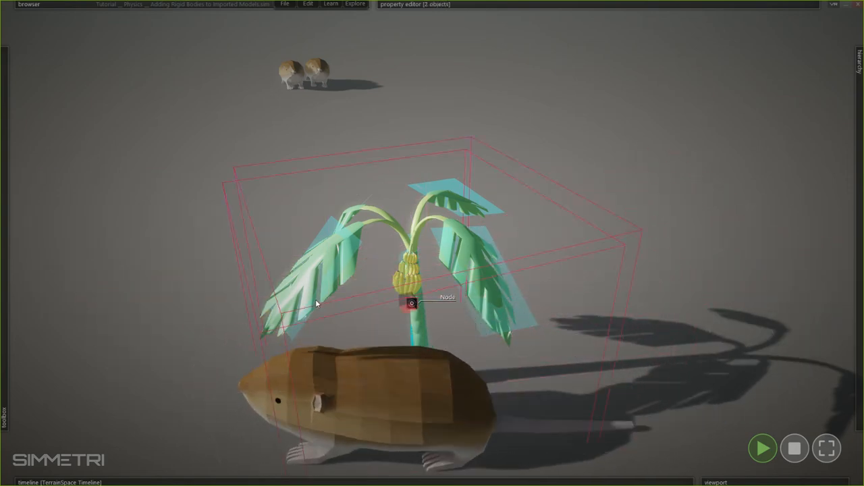
pyautogui.click(791, 458)
# - Make the banana tree model a child of the fused collision Node in the hierarchy
pyautogui.moveTo(859, 61)
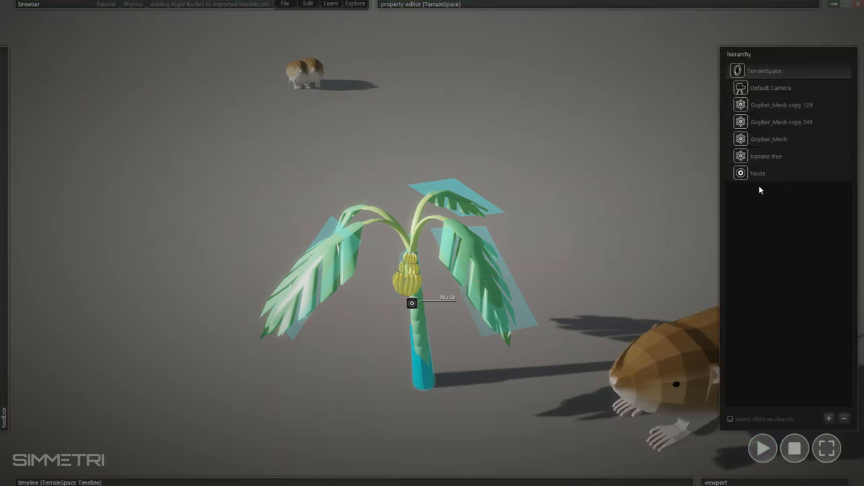
pyautogui.click(771, 173)
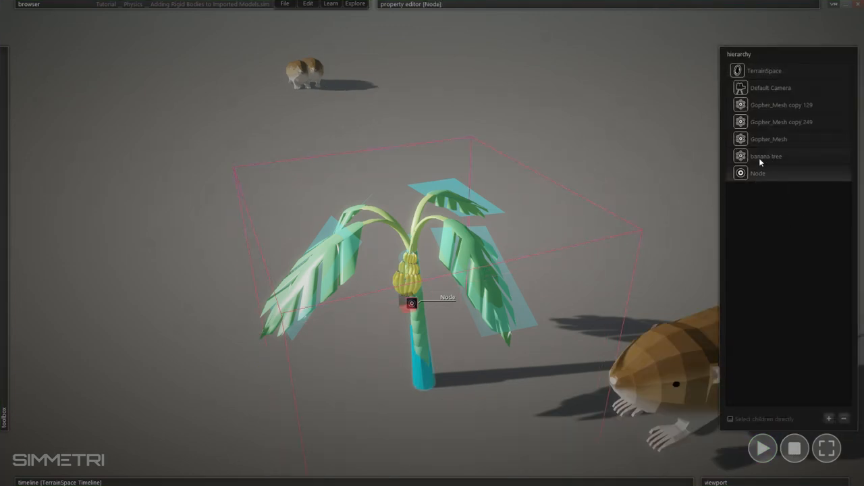
pyautogui.click(762, 160)
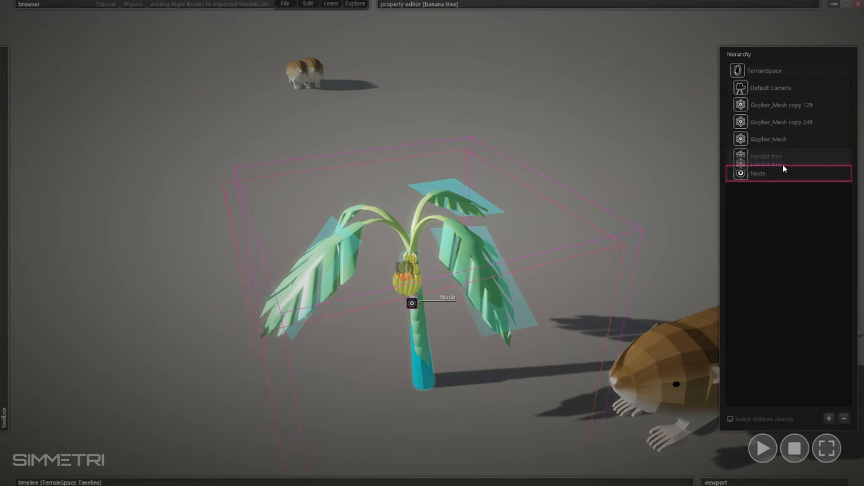
pyautogui.moveTo(784, 165); pyautogui.dragTo(788, 170)
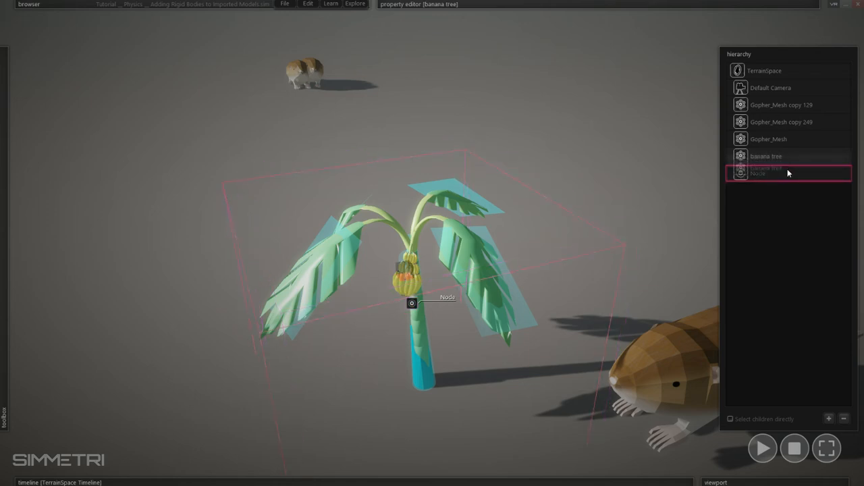
pyautogui.moveTo(787, 169); pyautogui.dragTo(787, 170)
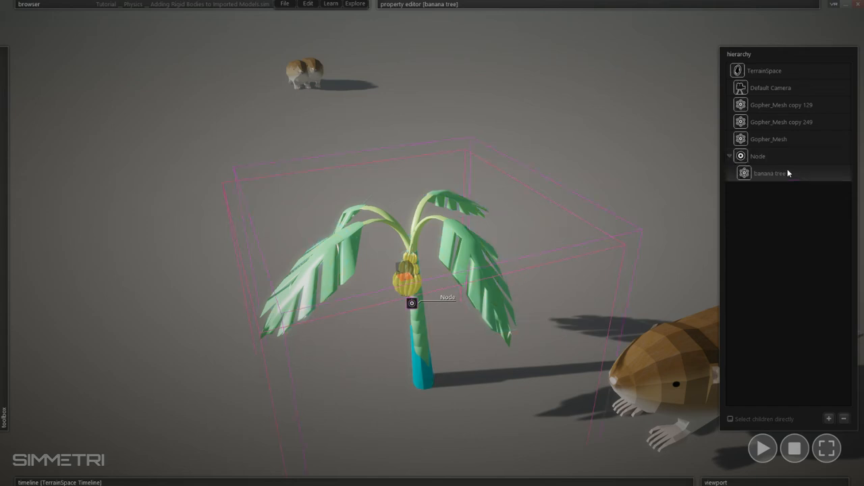
# - Rename the parent collision node to BananaTree
pyautogui.click(773, 157)
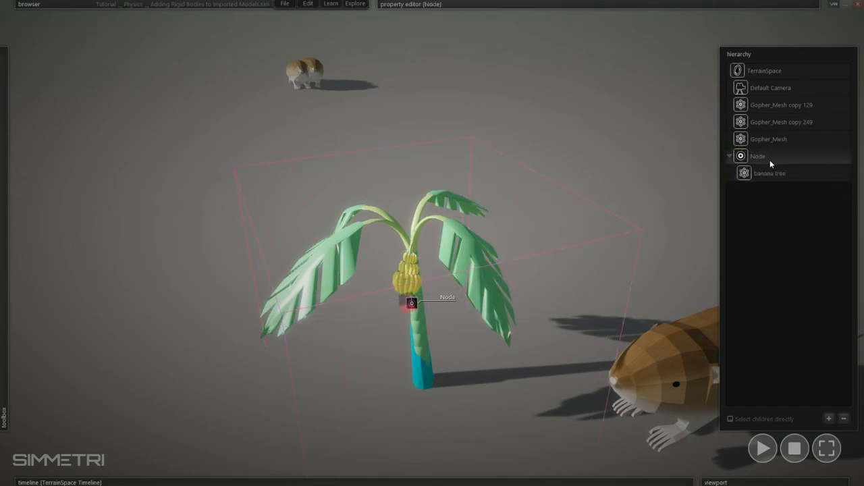
pyautogui.click(493, 5)
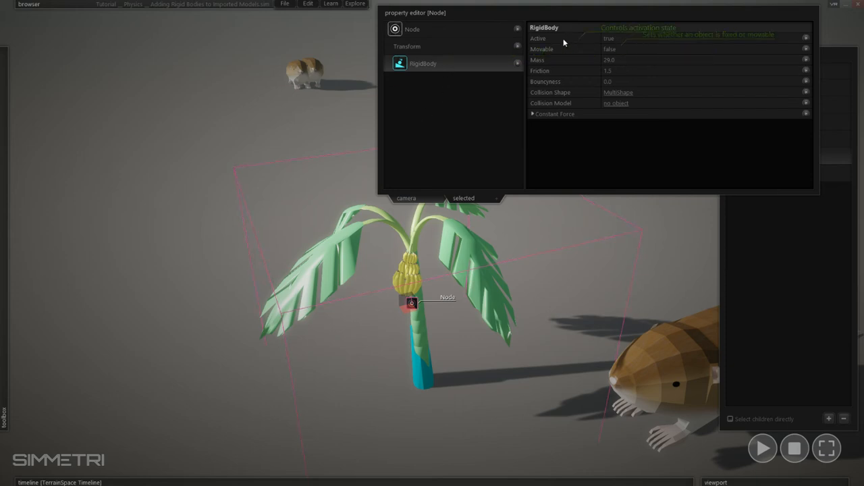
pyautogui.click(453, 34)
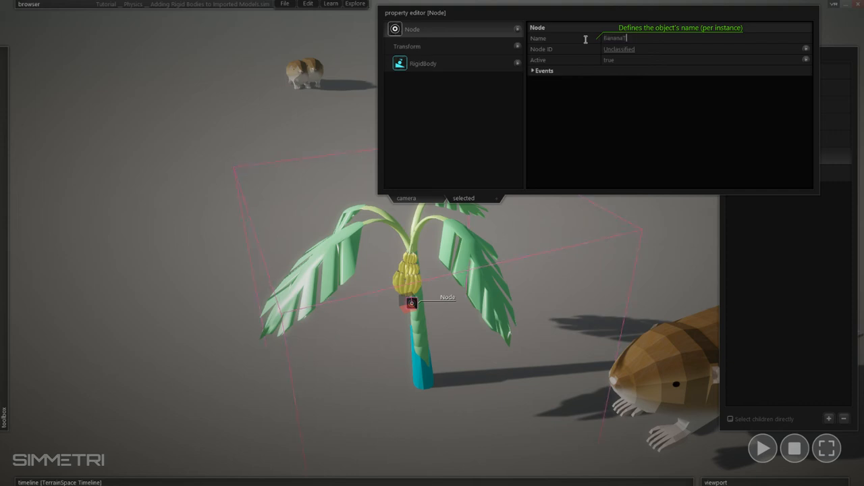
pyautogui.click(642, 10)
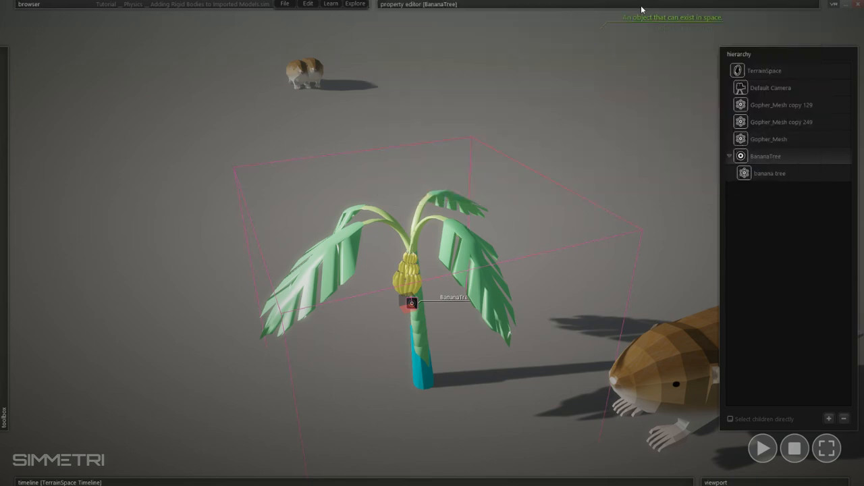
# - Rename the child banana tree model to "banana tree MESH" and select it in the hierarchy
pyautogui.click(776, 175)
pyautogui.click(621, 5)
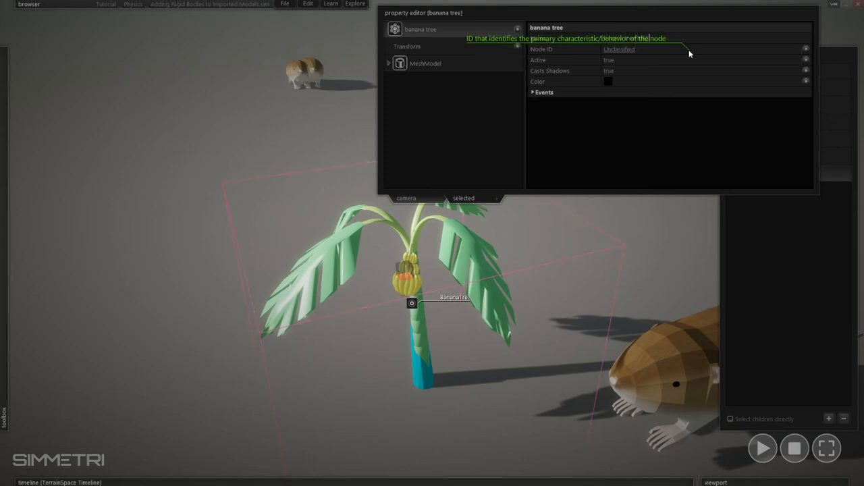
pyautogui.click(633, 7)
pyautogui.click(672, 89)
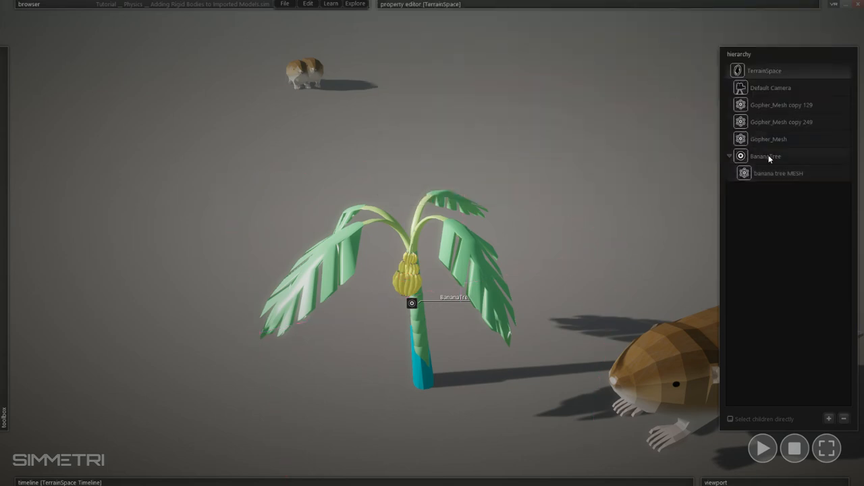
pyautogui.click(777, 175)
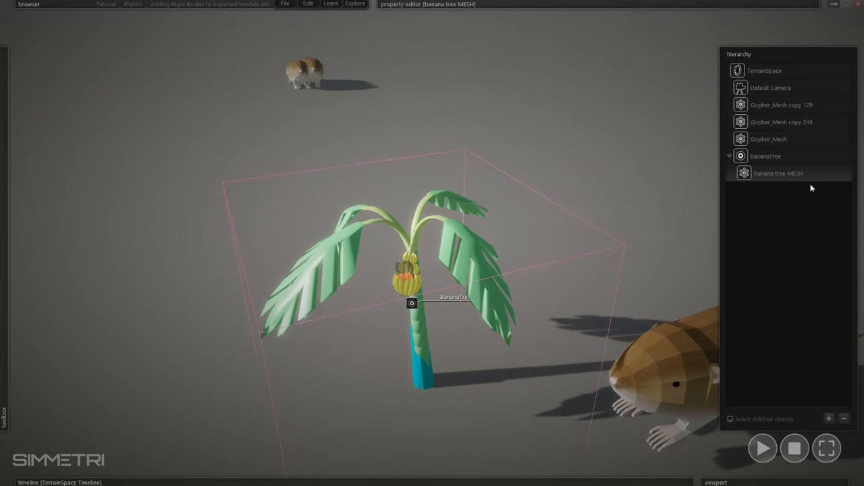
# - Open the mat20 material of the banana tree MESH and set its translucency opacity to 1.0
pyautogui.click(511, 6)
pyautogui.click(386, 67)
pyautogui.click(389, 63)
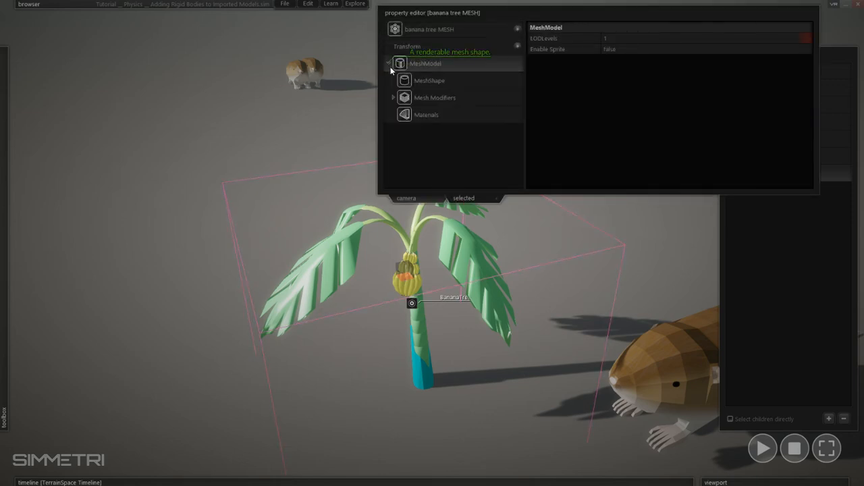
pyautogui.click(433, 82)
pyautogui.click(443, 116)
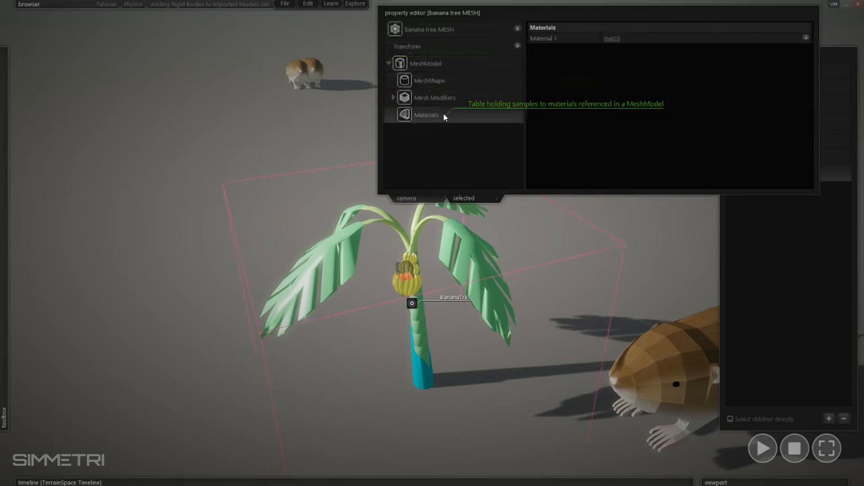
pyautogui.click(612, 39)
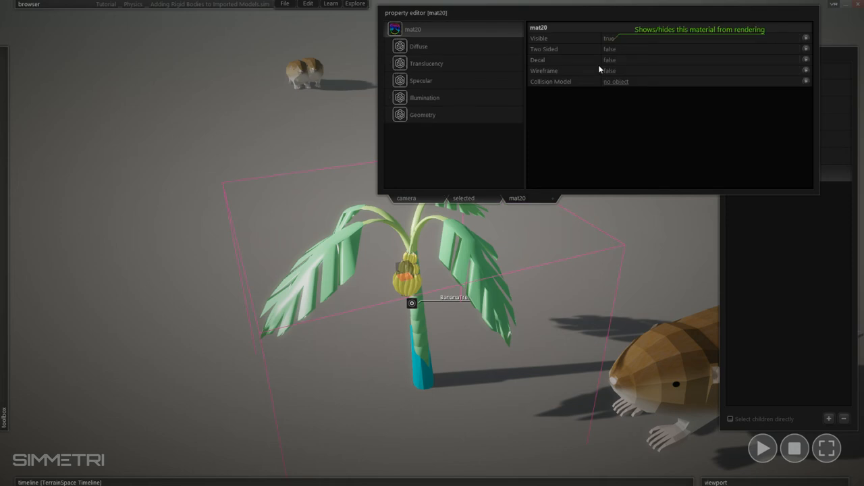
pyautogui.click(442, 65)
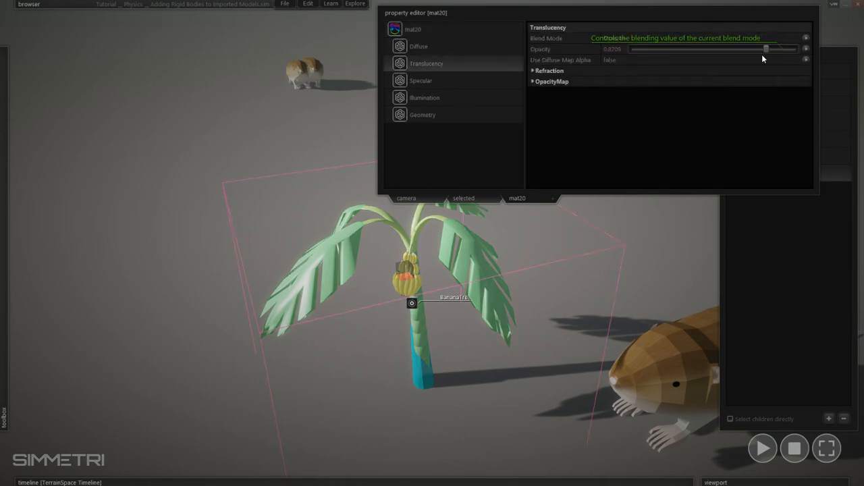
pyautogui.moveTo(763, 59)
pyautogui.mouseDown()
pyautogui.moveTo(688, 59)
pyautogui.moveTo(787, 64)
pyautogui.moveTo(632, 64)
pyautogui.moveTo(770, 69)
pyautogui.mouseUp()
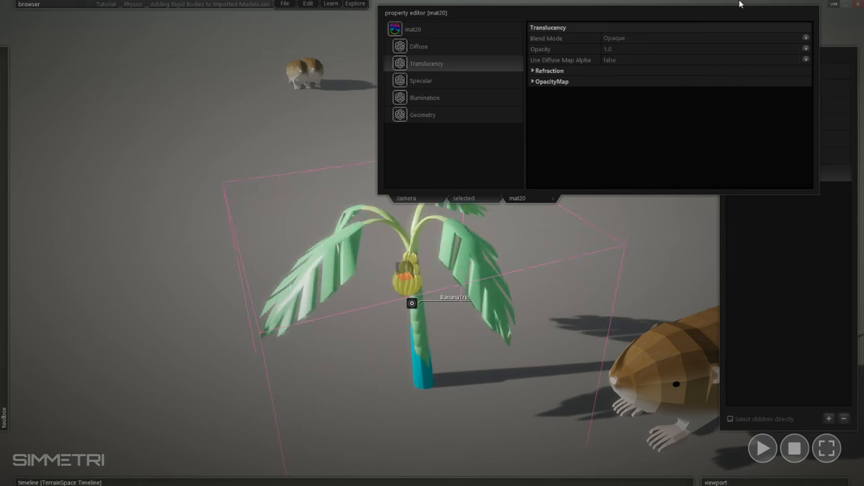
# - Examine the properties of the BananaTree node, including its RigidBody, and compare its selection with the child banana tree MESH
pyautogui.click(811, 226)
pyautogui.click(780, 172)
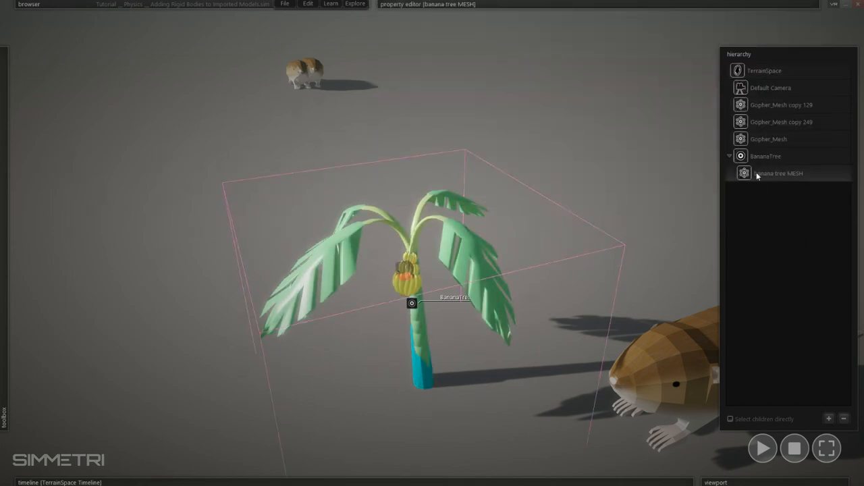
pyautogui.click(778, 156)
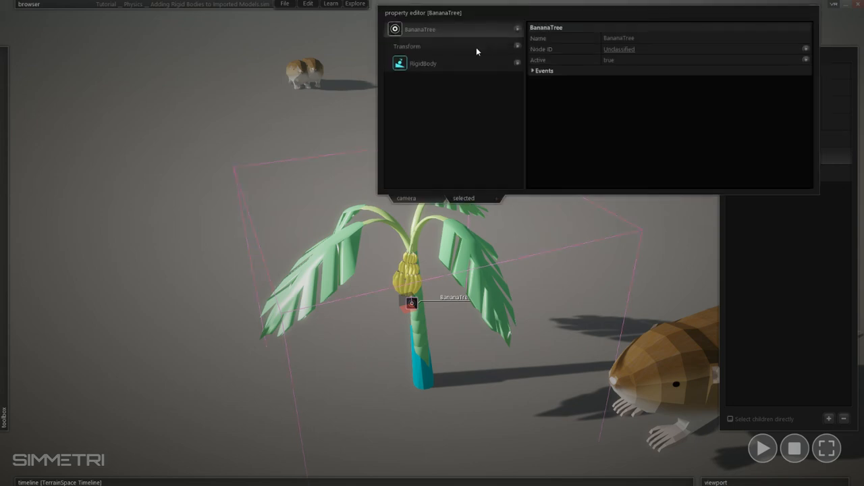
pyautogui.click(447, 71)
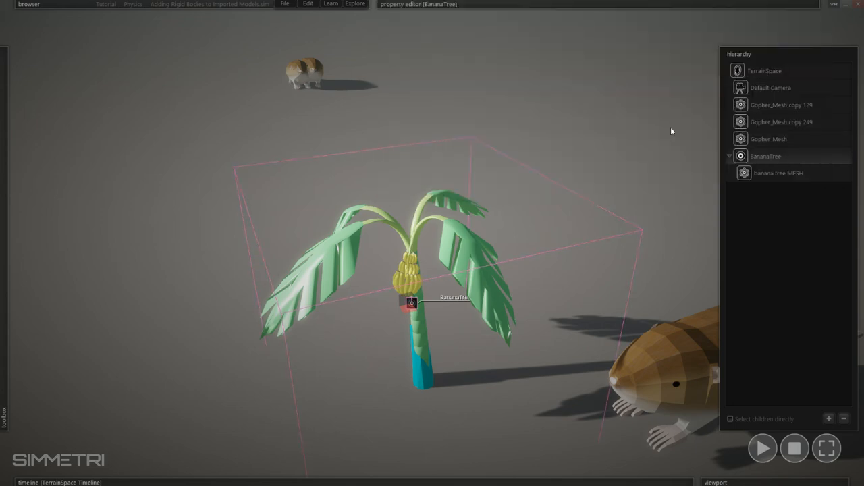
pyautogui.click(730, 77)
pyautogui.click(759, 172)
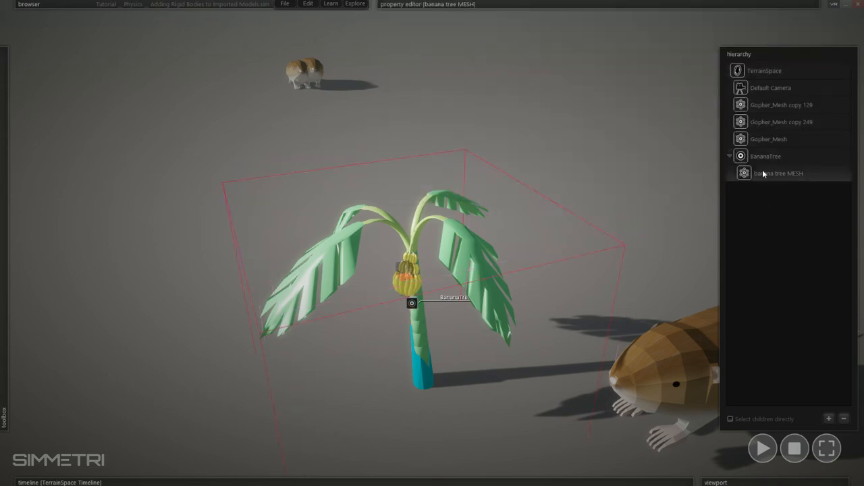
pyautogui.click(763, 156)
pyautogui.moveTo(393, 4)
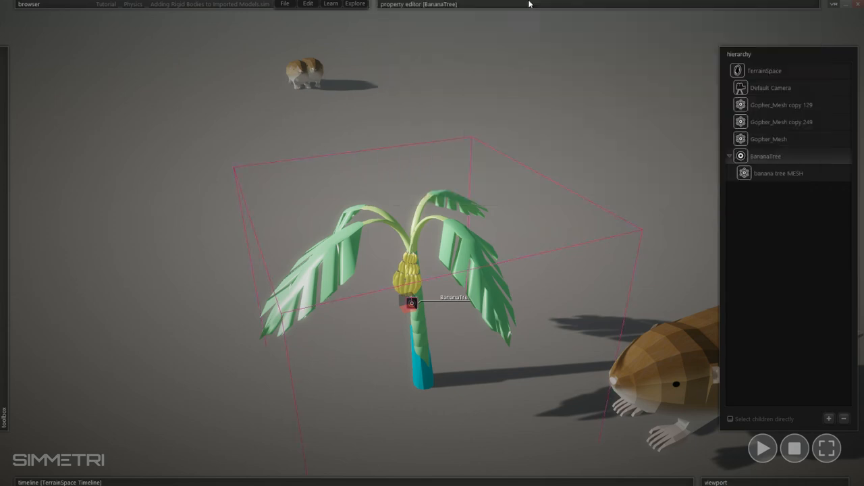
pyautogui.click(763, 70)
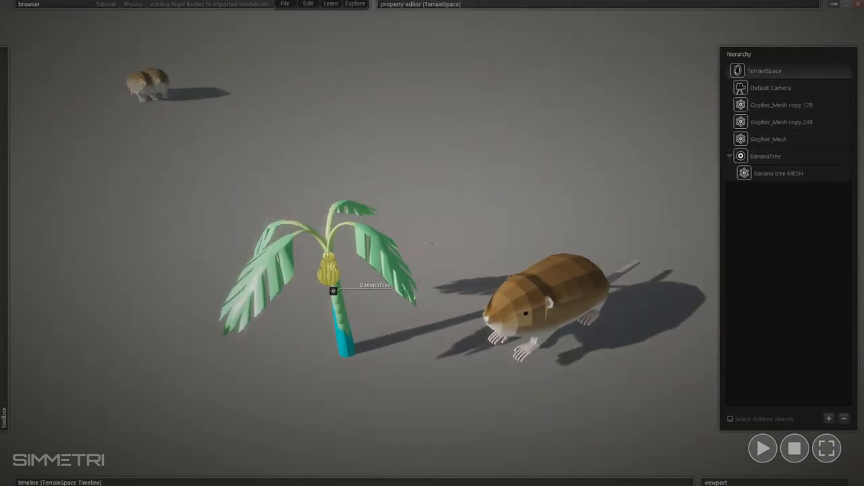
# - Move the large gopher close beside the banana tree's trunk
pyautogui.click(575, 287)
pyautogui.moveTo(577, 299); pyautogui.dragTo(449, 337)
pyautogui.moveTo(449, 338); pyautogui.dragTo(527, 378, button='right')
# - Run the simulation and toss the large gopher around next to the banana tree to test its physics
pyautogui.moveTo(461, 263); pyautogui.dragTo(656, 280, button='right')
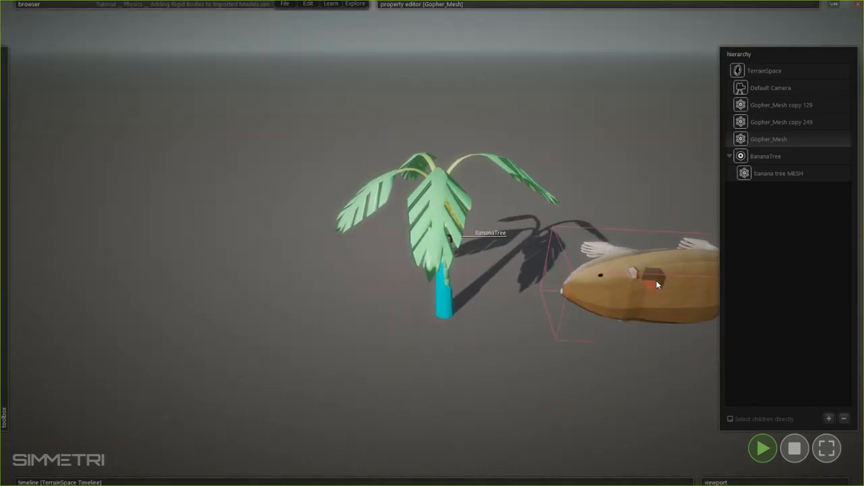
pyautogui.moveTo(656, 281); pyautogui.dragTo(659, 189)
pyautogui.moveTo(660, 128); pyautogui.dragTo(763, 102)
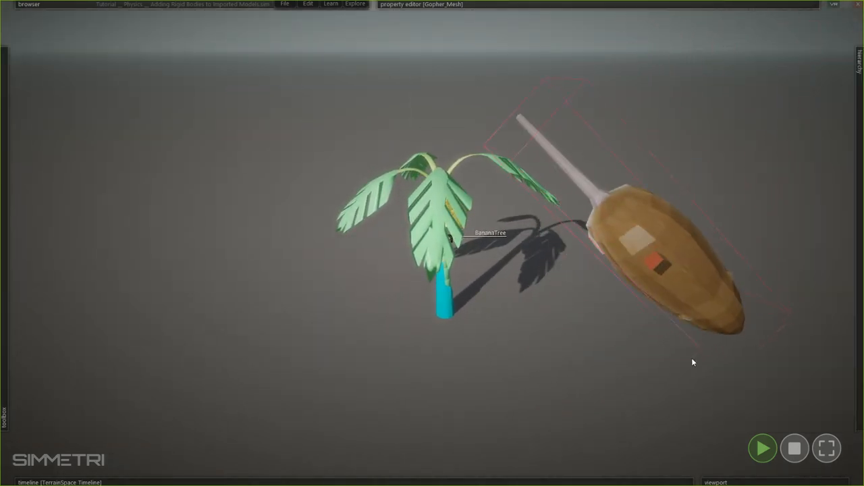
pyautogui.moveTo(691, 358); pyautogui.dragTo(554, 325, button='right')
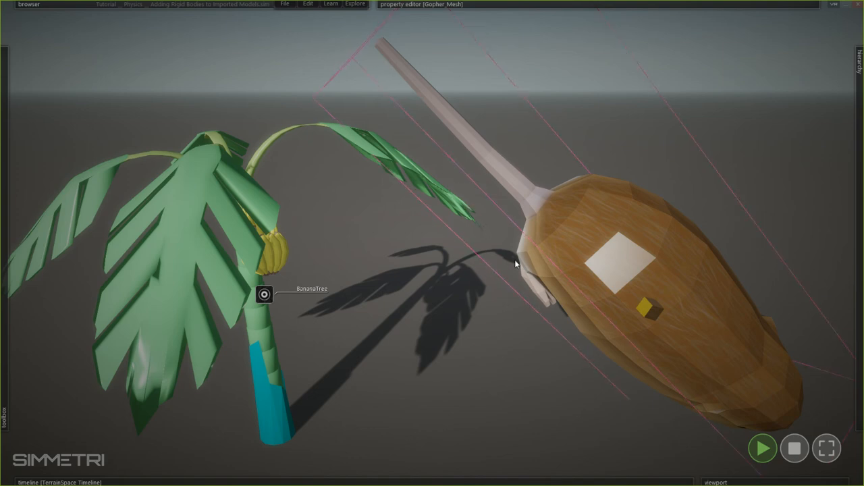
pyautogui.moveTo(449, 164); pyautogui.dragTo(480, 185, button='right')
pyautogui.scroll(-3, 481, 185)
# - Examine the large gopher's RigidBody properties while the simulation runs
pyautogui.moveTo(475, 5)
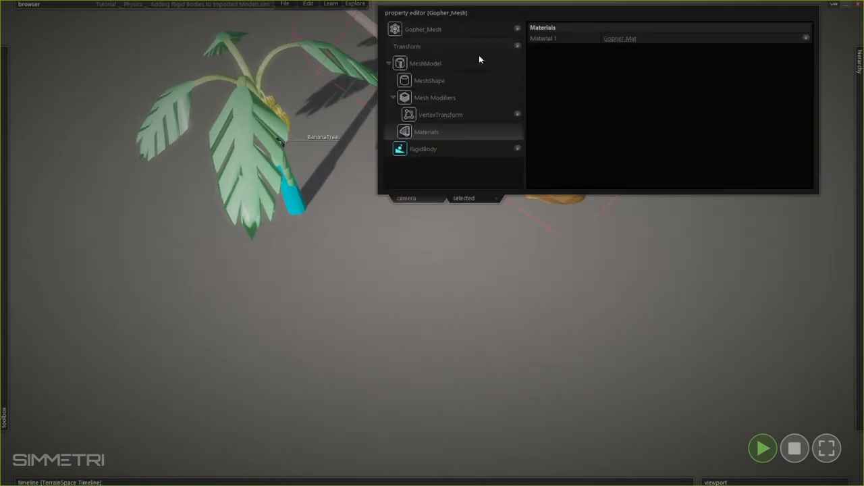
pyautogui.click(452, 148)
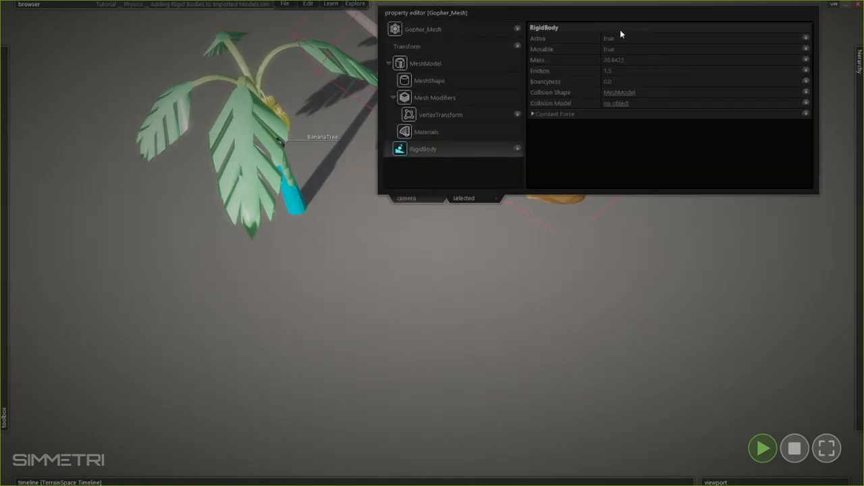
pyautogui.click(592, 4)
pyautogui.moveTo(472, 162); pyautogui.dragTo(561, 253, button='middle')
pyautogui.moveTo(451, 357); pyautogui.dragTo(451, 319, button='middle')
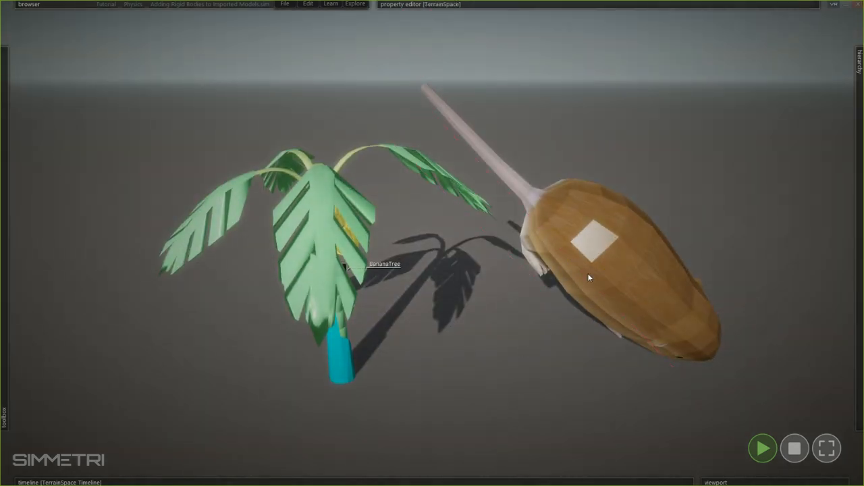
# - Move the large gopher and then the two other gophers together against the banana tree to test collisions, and stop the simulation
pyautogui.click(599, 257)
pyautogui.moveTo(609, 275); pyautogui.dragTo(597, 282)
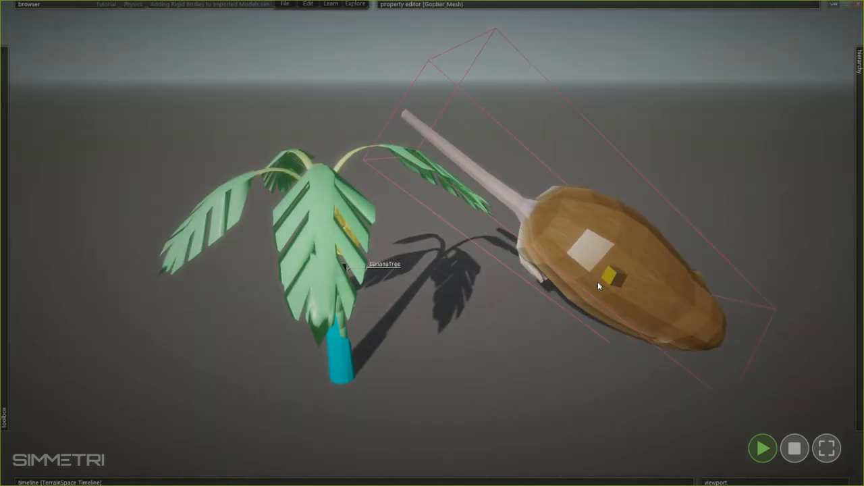
pyautogui.moveTo(598, 240); pyautogui.dragTo(324, 244, button='right')
pyautogui.moveTo(484, 123); pyautogui.dragTo(837, 414)
pyautogui.moveTo(838, 414); pyautogui.dragTo(519, 321, button='right')
pyautogui.moveTo(406, 297); pyautogui.dragTo(550, 199)
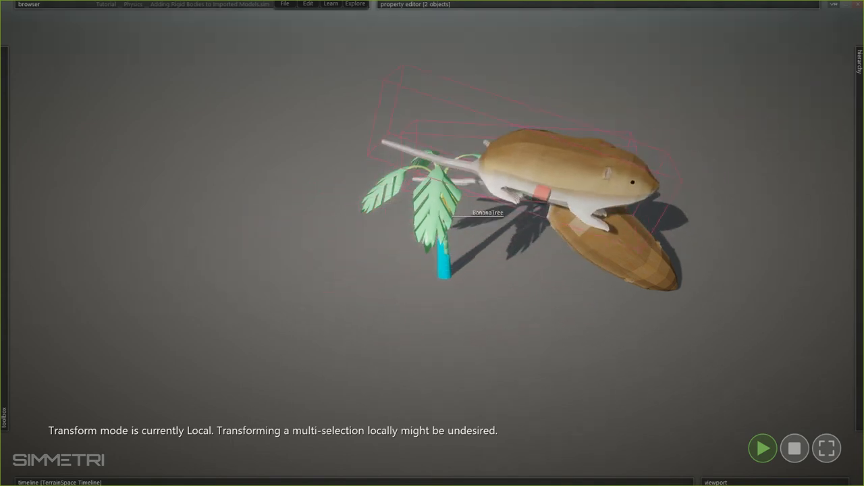
pyautogui.moveTo(550, 198); pyautogui.dragTo(631, 420, button='right')
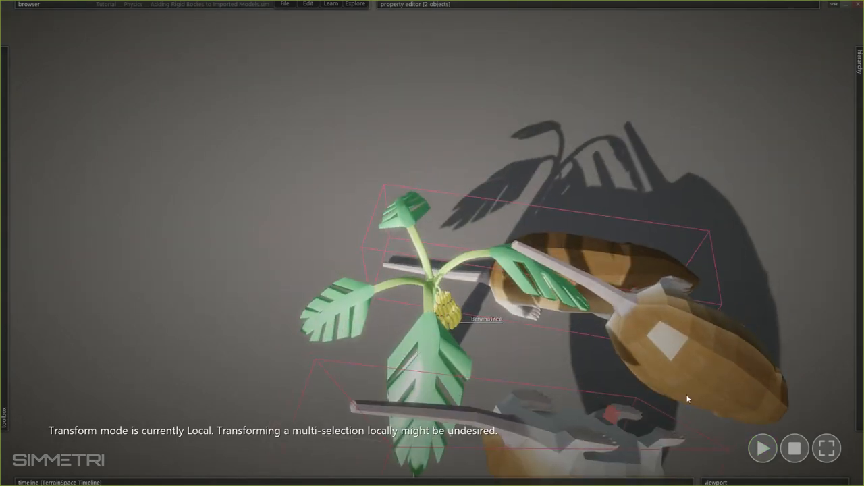
pyautogui.click(795, 448)
pyautogui.moveTo(432, 243); pyautogui.dragTo(565, 358, button='right')
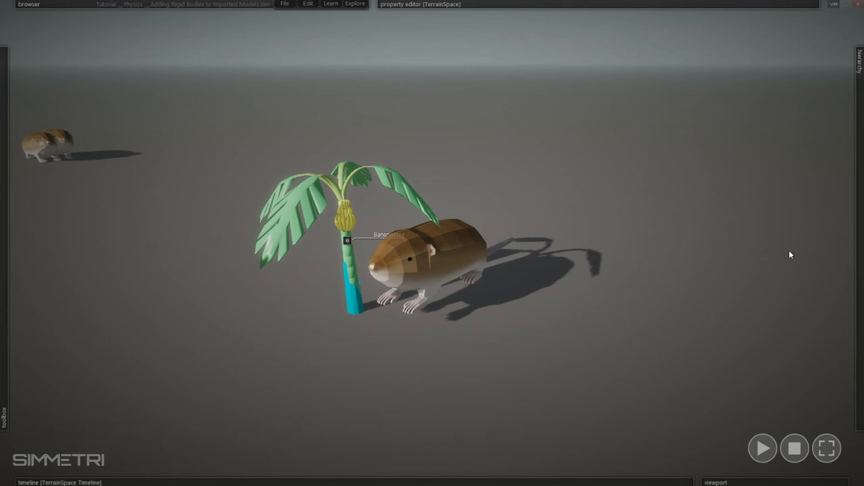
# - Select the parent BananaTree node and duplicate it twice, placing both copies around the original tree
pyautogui.moveTo(863, 265)
pyautogui.click(770, 174)
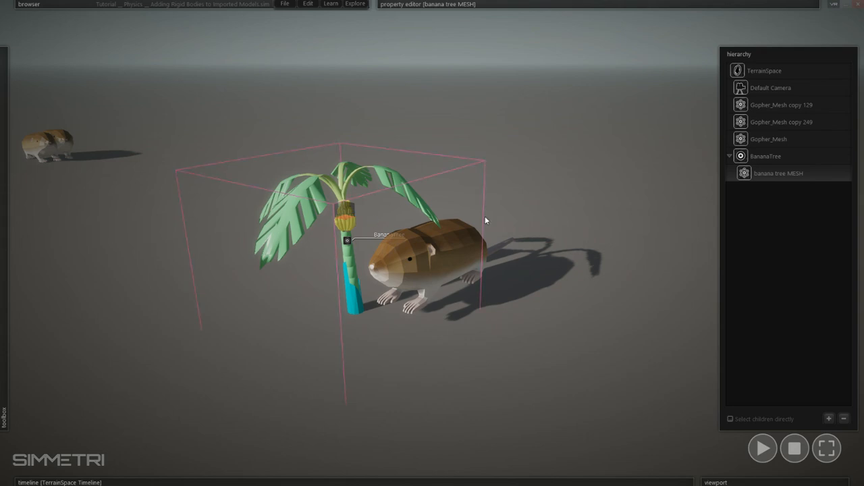
pyautogui.moveTo(593, 208); pyautogui.dragTo(596, 228, button='right')
pyautogui.press('w')
pyautogui.click(768, 163)
pyautogui.moveTo(473, 5)
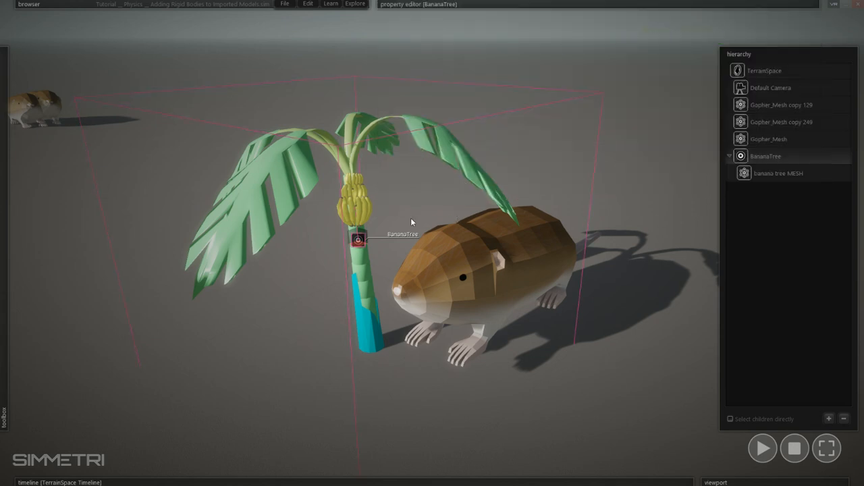
pyautogui.moveTo(360, 247); pyautogui.dragTo(370, 151)
pyautogui.click(439, 208)
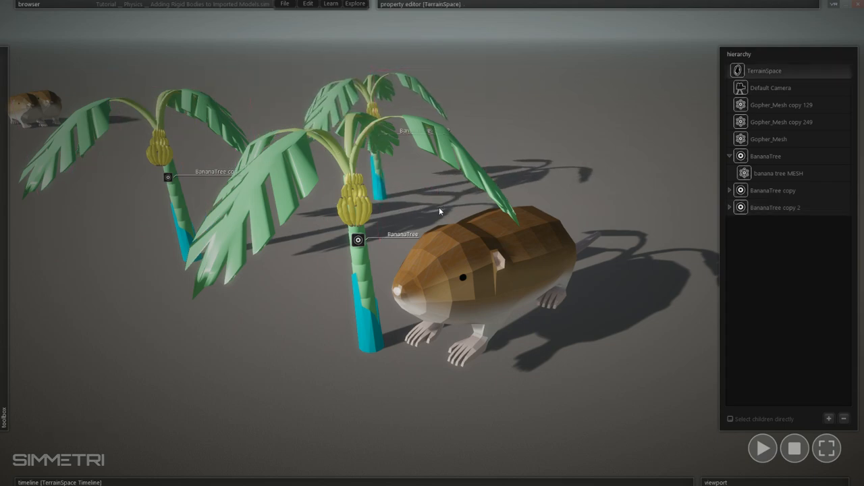
# - Run the simulation with the three banana trees and select the original BananaTree
pyautogui.moveTo(439, 208); pyautogui.dragTo(459, 241, button='right')
pyautogui.press('space')
pyautogui.click(387, 237)
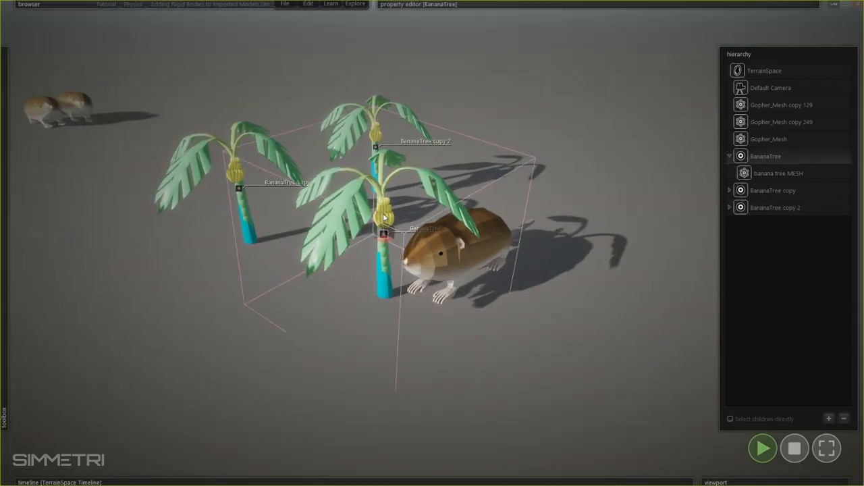
pyautogui.moveTo(397, 336); pyautogui.dragTo(380, 318, button='right')
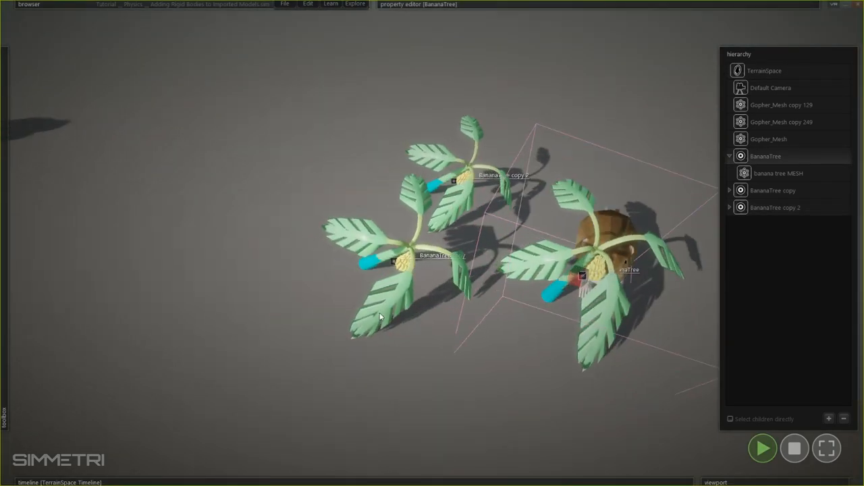
pyautogui.moveTo(36, 133)
pyautogui.click(33, 85)
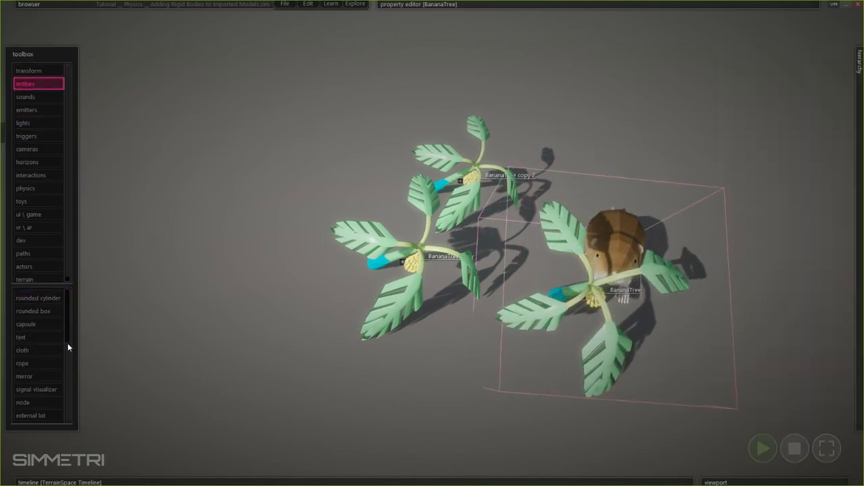
pyautogui.click(27, 351)
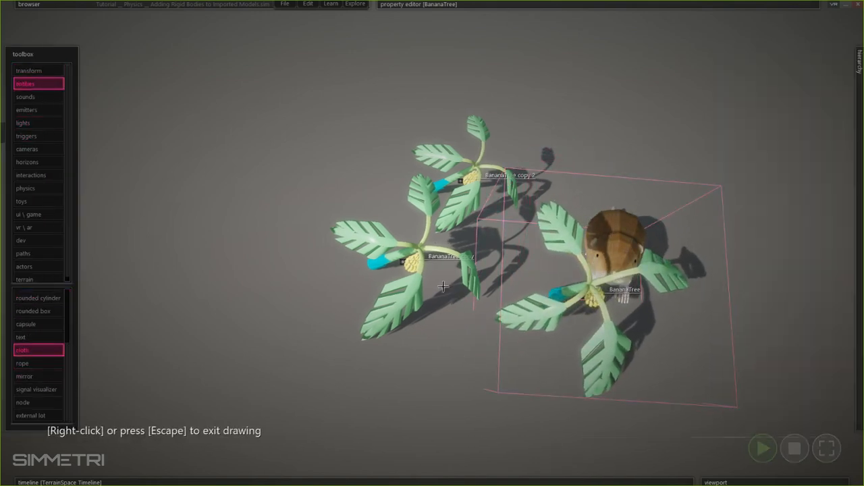
pyautogui.click(374, 267)
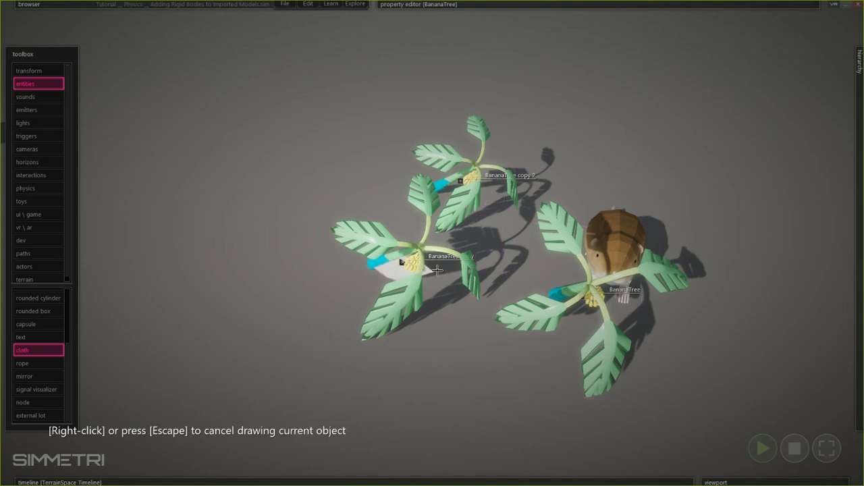
pyautogui.rightClick(464, 249)
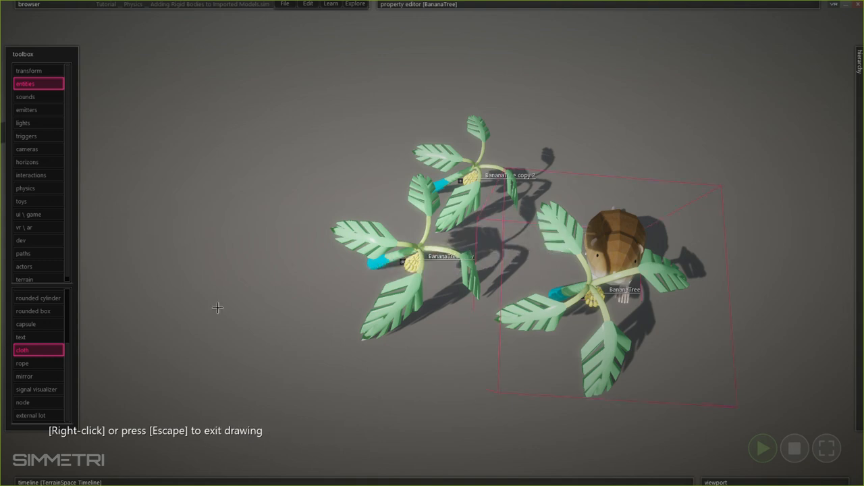
# - Connect the trunk of BananaTree copy to the large gopher with a rope
pyautogui.click(32, 361)
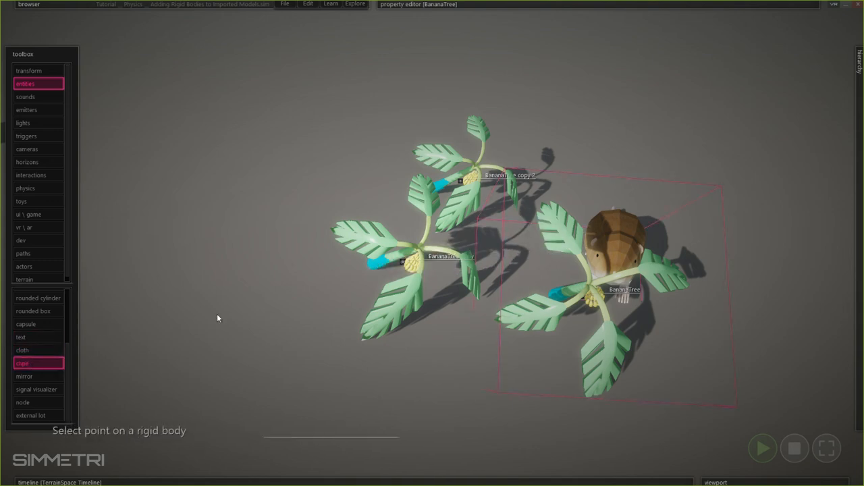
pyautogui.click(368, 269)
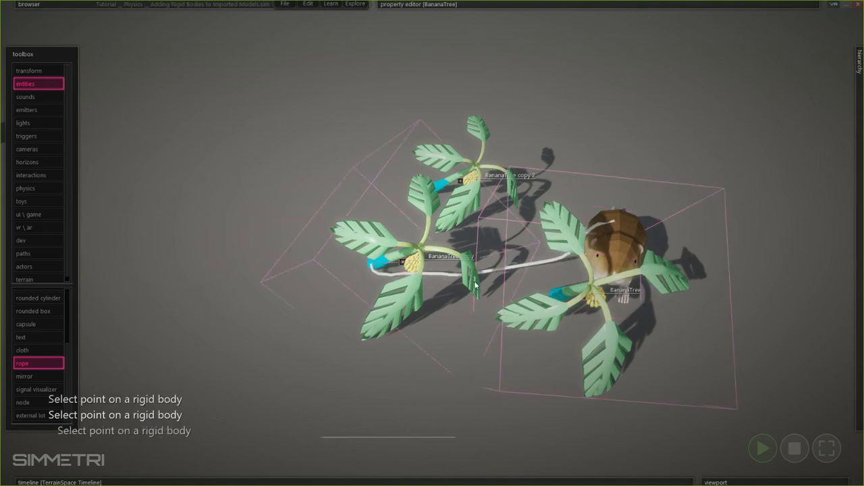
pyautogui.moveTo(477, 177); pyautogui.dragTo(551, 353, button='right')
pyautogui.rightClick(489, 295)
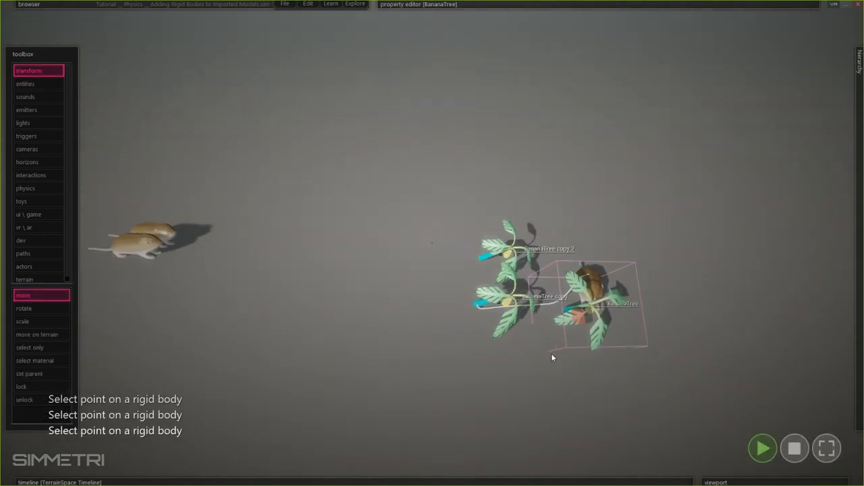
# - Move BananaTree copy far into the distance to pull on the rope, and clear the selection
pyautogui.click(550, 353)
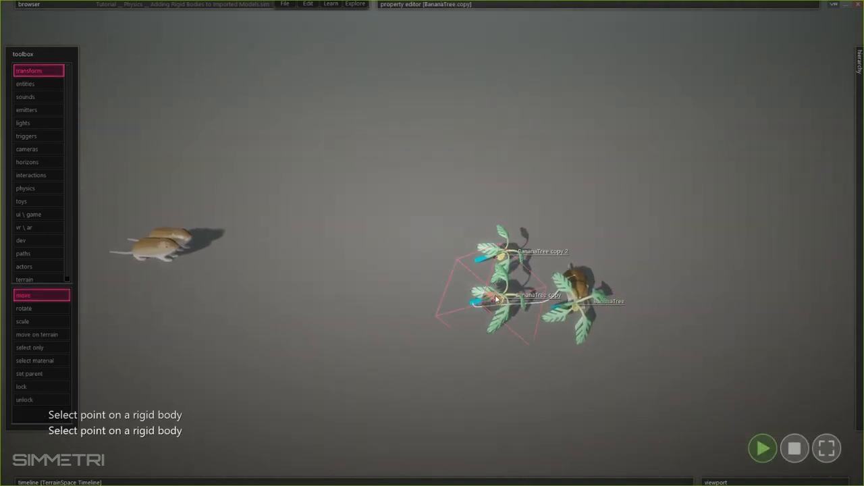
pyautogui.moveTo(496, 299); pyautogui.dragTo(304, 75)
pyautogui.moveTo(520, 383); pyautogui.dragTo(433, 243, button='right')
pyautogui.click(252, 281)
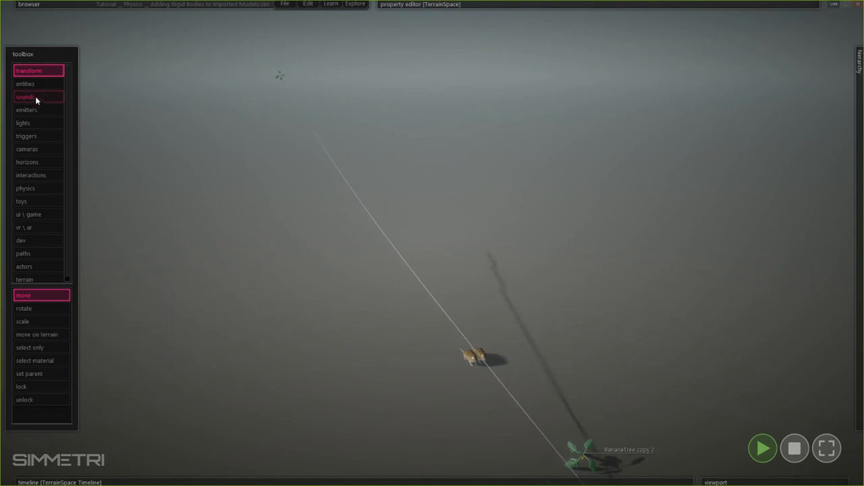
# - Draw a box entity on the terrain across the line of the rope
pyautogui.press('space')
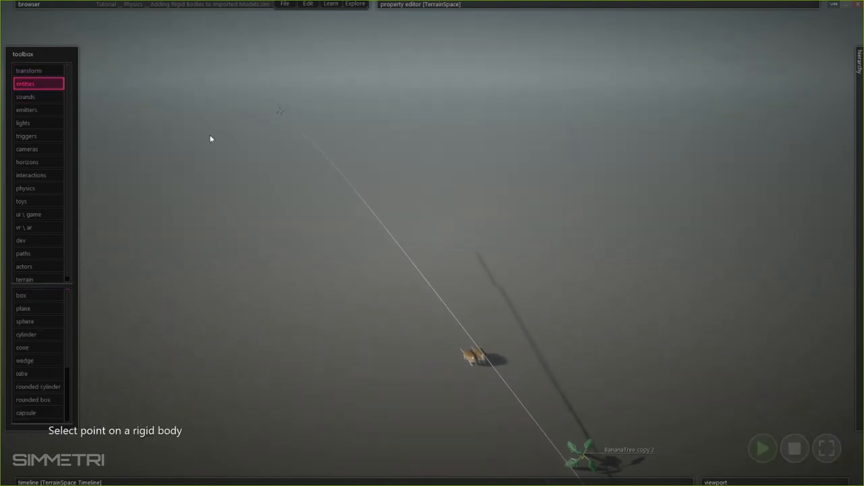
pyautogui.click(29, 298)
pyautogui.click(291, 229)
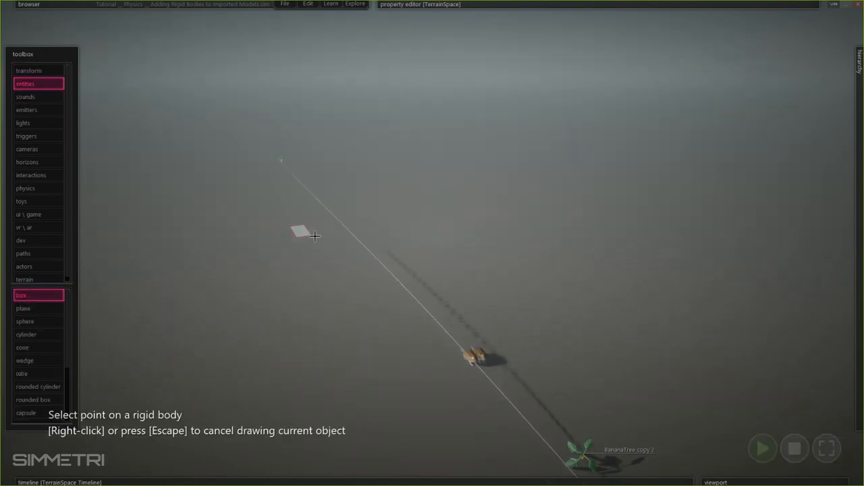
pyautogui.click(385, 231)
pyautogui.rightClick(404, 248)
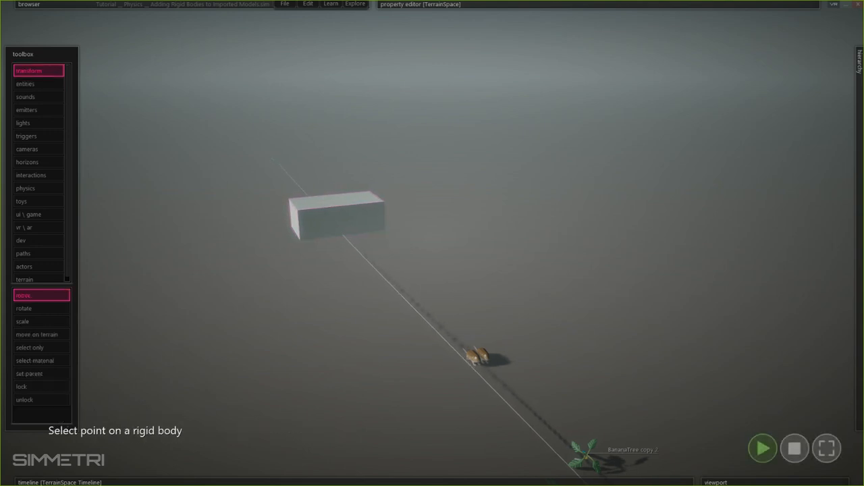
# - Select the rope joining BananaTree copy and the large gopher and set its cylinder height to about 6.19
pyautogui.moveTo(404, 248); pyautogui.dragTo(470, 387, button='right')
pyautogui.click(326, 347)
pyautogui.moveTo(444, 4)
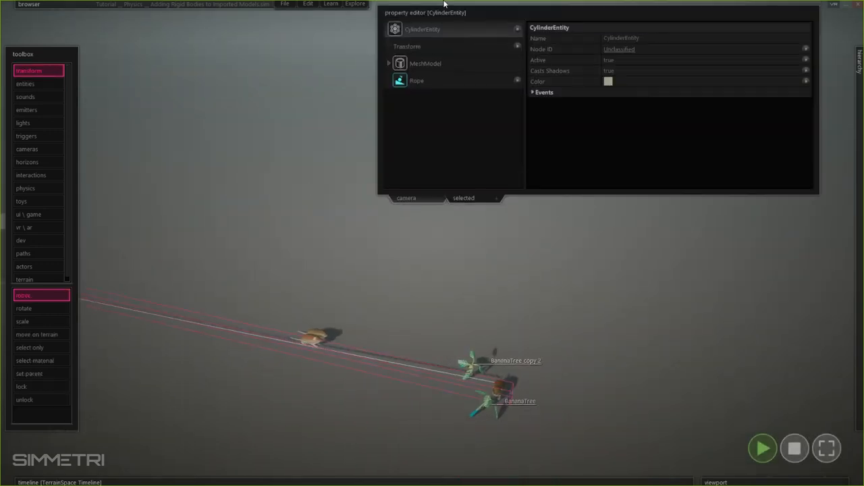
pyautogui.click(419, 80)
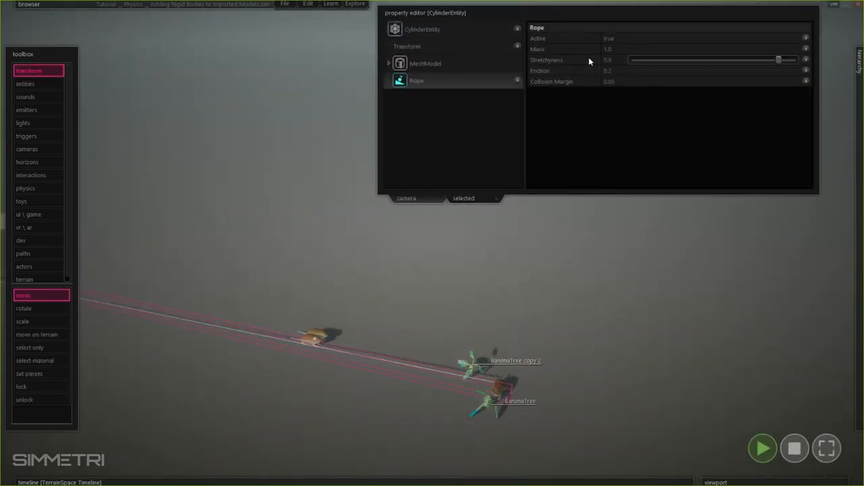
pyautogui.click(390, 63)
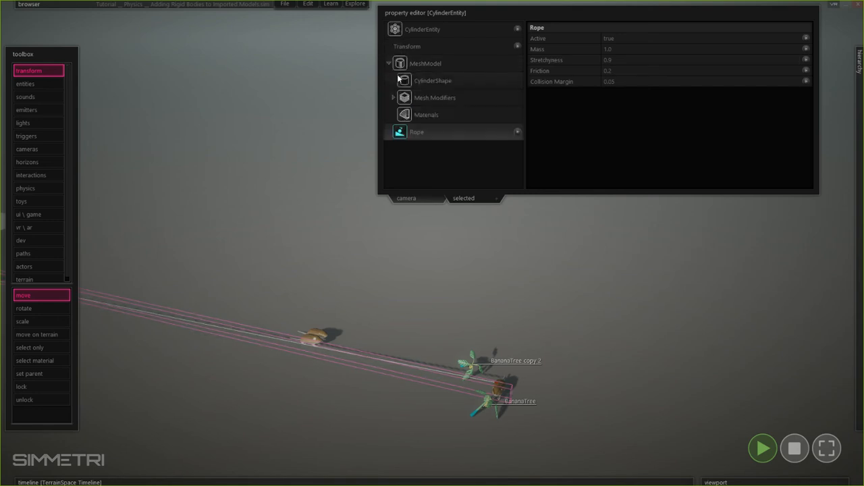
pyautogui.click(469, 84)
pyautogui.moveTo(647, 61); pyautogui.dragTo(623, 66)
pyautogui.click(630, 8)
# - Move the large gopher past the small gophers, away from the banana trees, and pause the simulation
pyautogui.moveTo(432, 243); pyautogui.dragTo(284, 253, button='right')
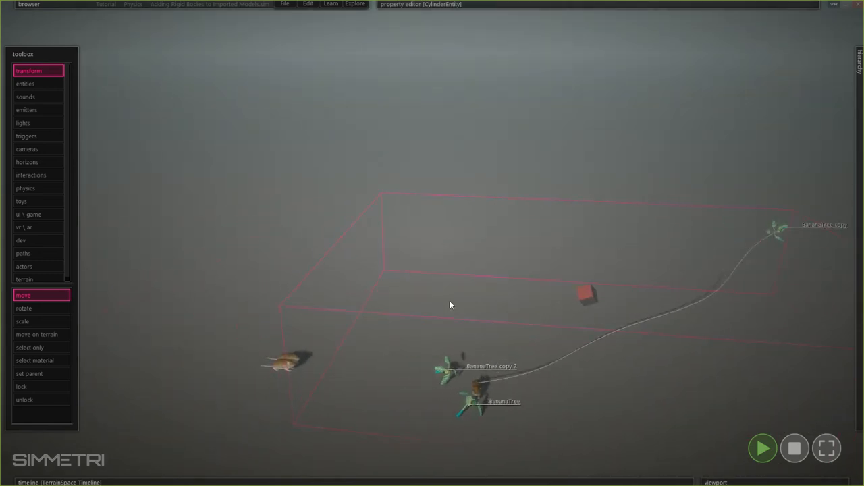
pyautogui.moveTo(489, 394); pyautogui.dragTo(176, 431)
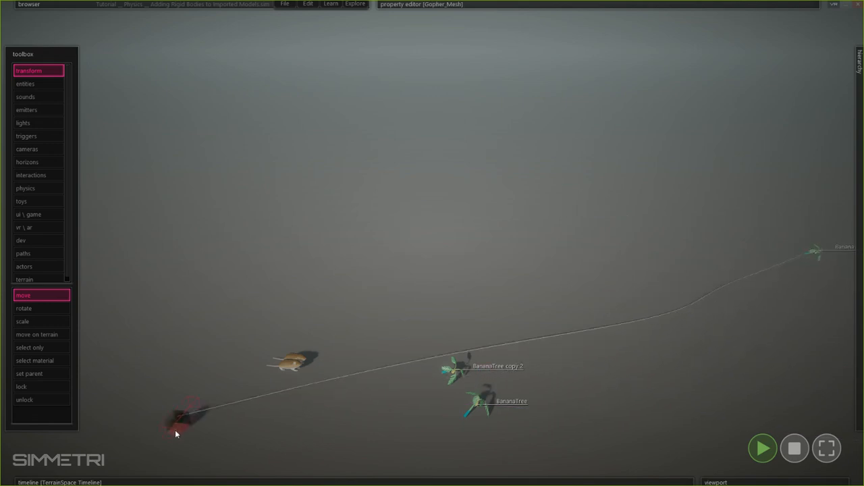
pyautogui.press('space')
# - Select the rope, lower its stretchyness, and resume the simulation
pyautogui.click(610, 330)
pyautogui.moveTo(641, 4)
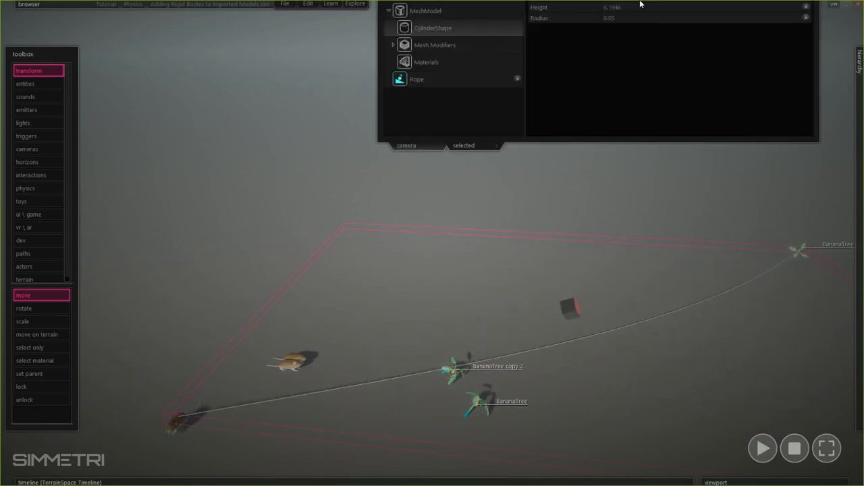
pyautogui.click(418, 133)
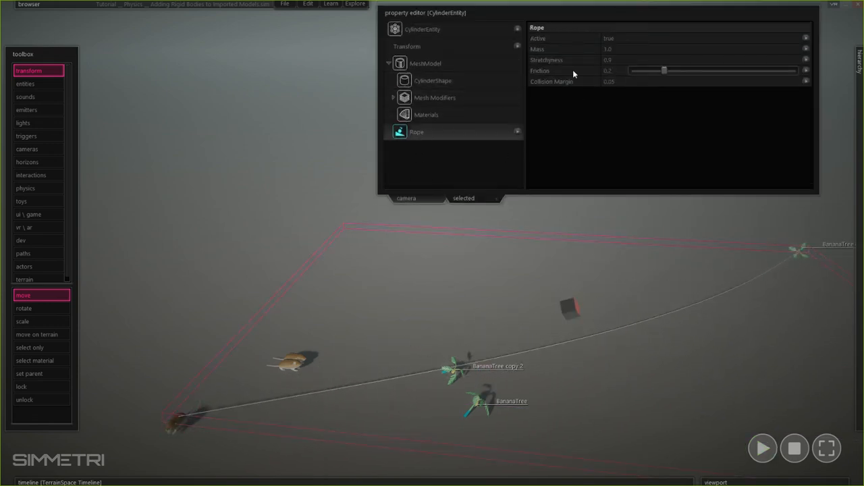
pyautogui.moveTo(666, 62); pyautogui.dragTo(655, 61)
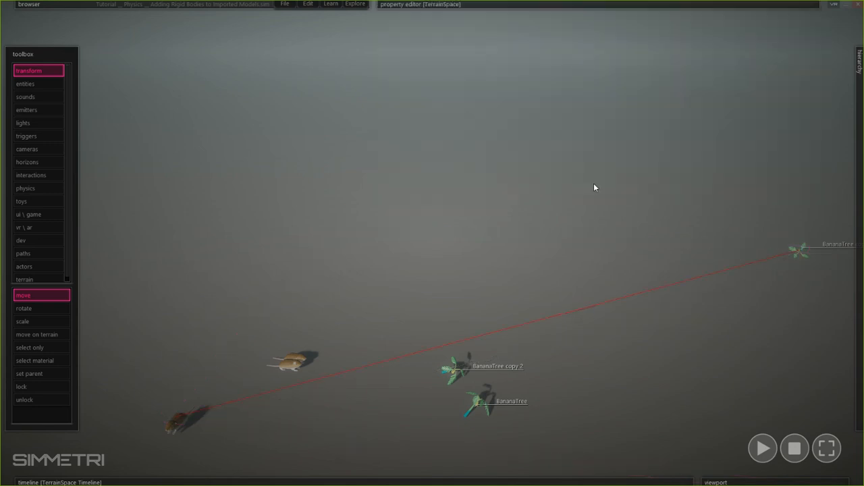
pyautogui.press('space')
# - Move the pair of small gophers towards the rope and clear the selection
pyautogui.click(292, 373)
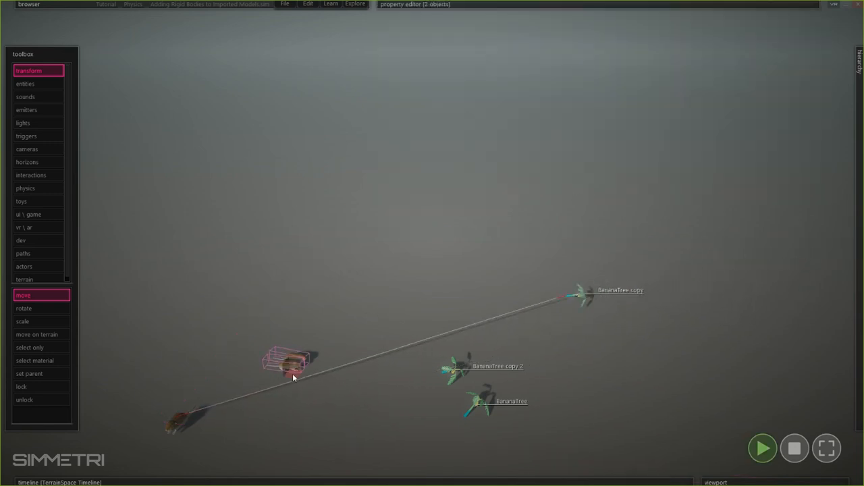
pyautogui.moveTo(295, 376); pyautogui.dragTo(311, 400)
pyautogui.moveTo(356, 416); pyautogui.dragTo(243, 473, button='right')
pyautogui.click(361, 396)
# - Move the large gopher around the terrain so the rope drags BananaTree copy against the small gophers
pyautogui.click(397, 369)
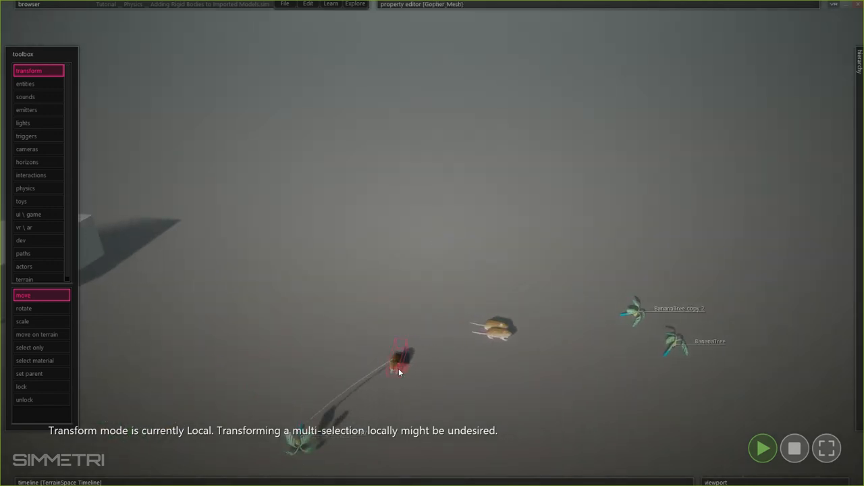
pyautogui.moveTo(398, 369); pyautogui.dragTo(653, 459)
pyautogui.moveTo(652, 459); pyautogui.dragTo(497, 390, button='middle')
pyautogui.scroll(-3, 665, 468)
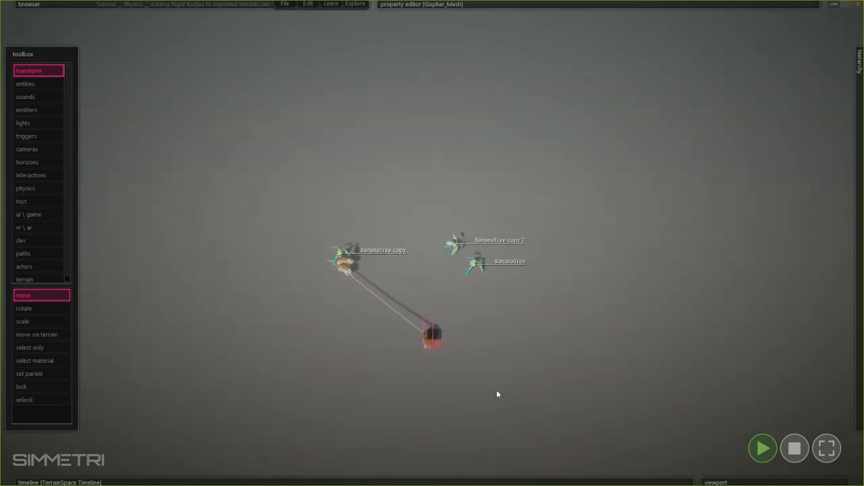
pyautogui.moveTo(432, 347); pyautogui.dragTo(181, 418)
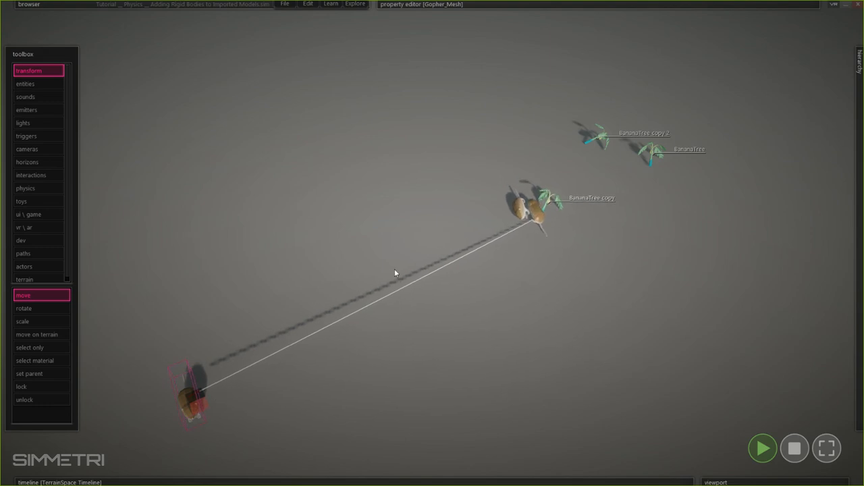
pyautogui.moveTo(202, 410); pyautogui.dragTo(124, 439)
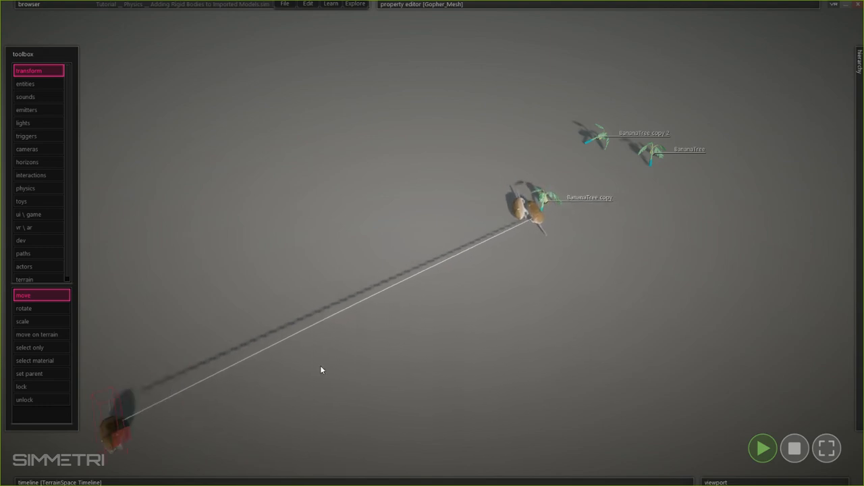
# - Select the small gopher beside BananaTree copy and reduce its RigidBody mass
pyautogui.click(539, 220)
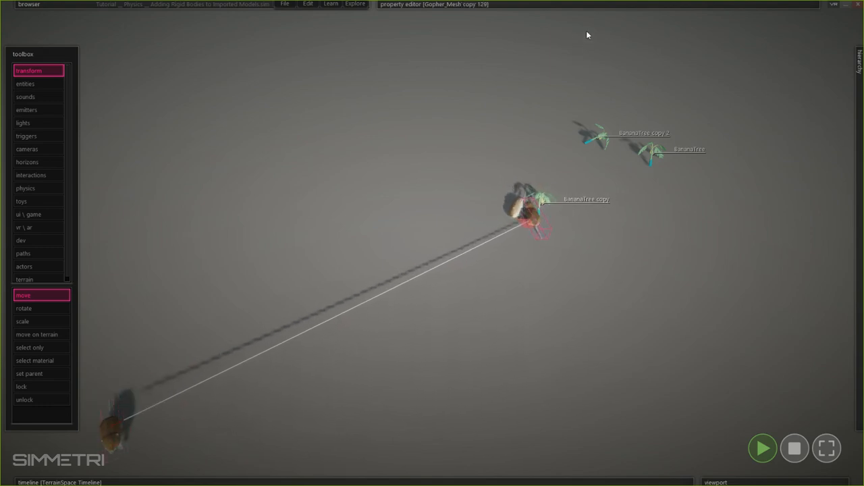
pyautogui.moveTo(567, 6)
pyautogui.click(442, 82)
pyautogui.moveTo(648, 60)
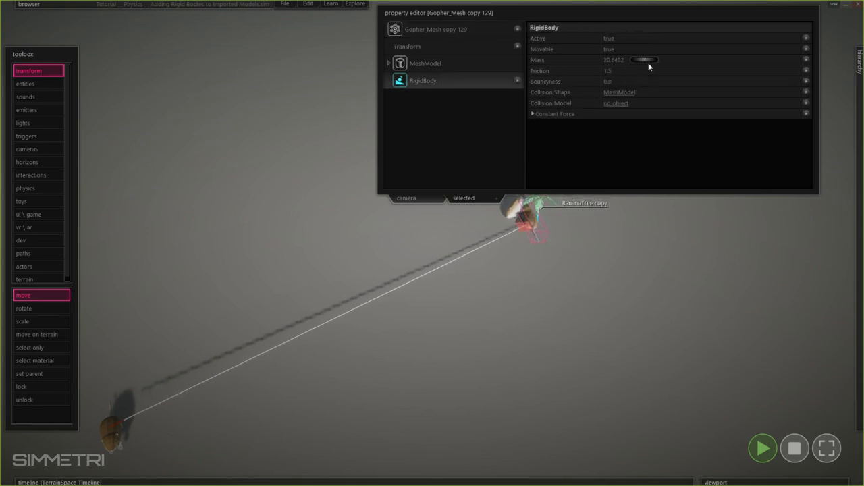
pyautogui.moveTo(647, 61); pyautogui.dragTo(602, 65)
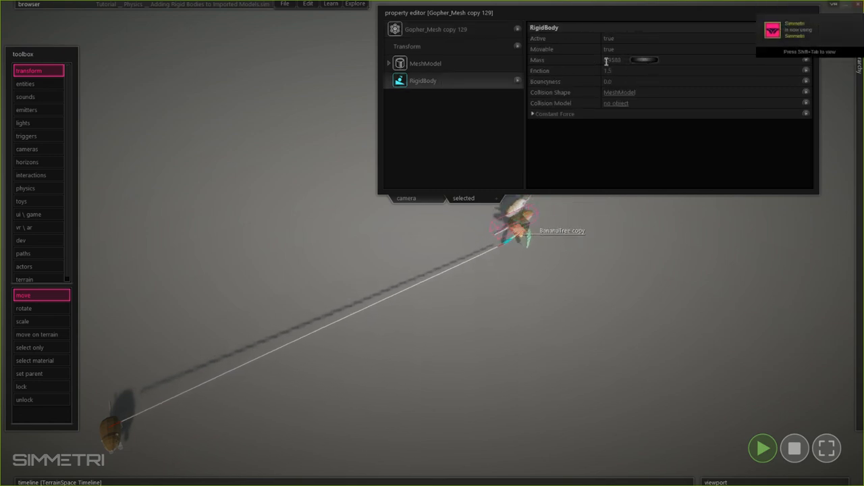
# - Move the large gopher to pull the rope against the lightened gopher, and stop the simulation
pyautogui.click(127, 430)
pyautogui.moveTo(128, 427); pyautogui.dragTo(301, 342)
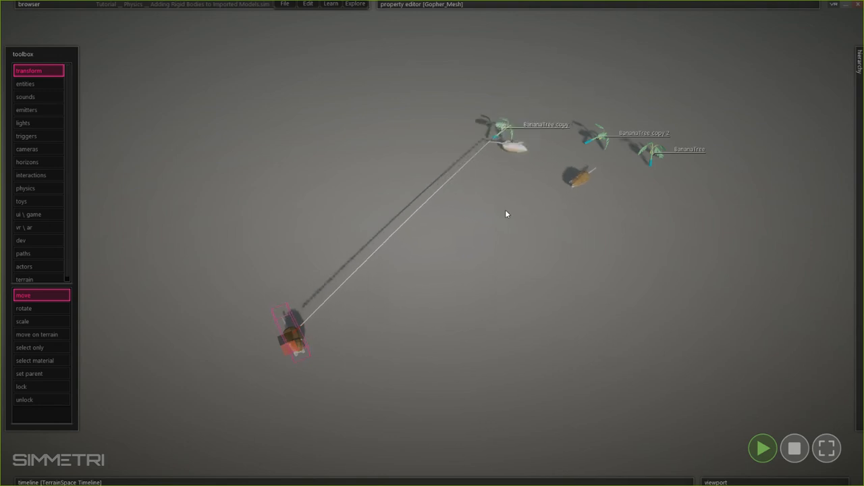
pyautogui.click(799, 451)
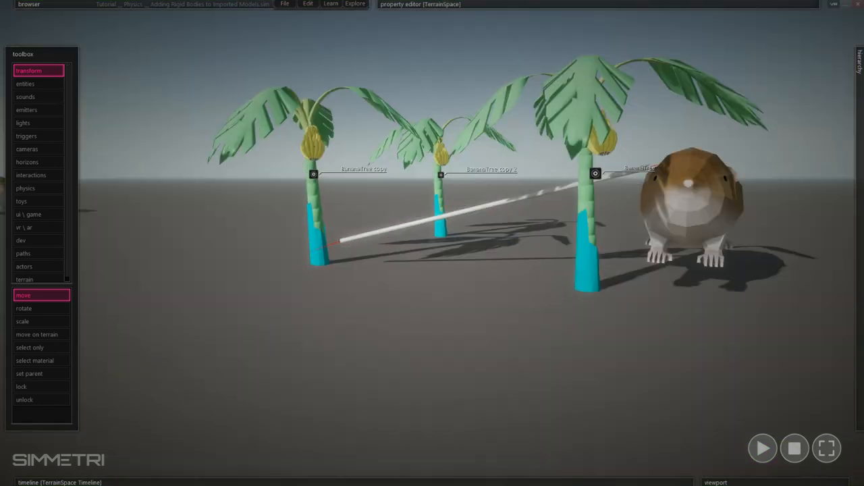
# - Move the large gopher beside BananaTree copy, on the side away from the original BananaTree, and clear the selection
pyautogui.moveTo(477, 192); pyautogui.dragTo(472, 290, button='right')
pyautogui.press('w')
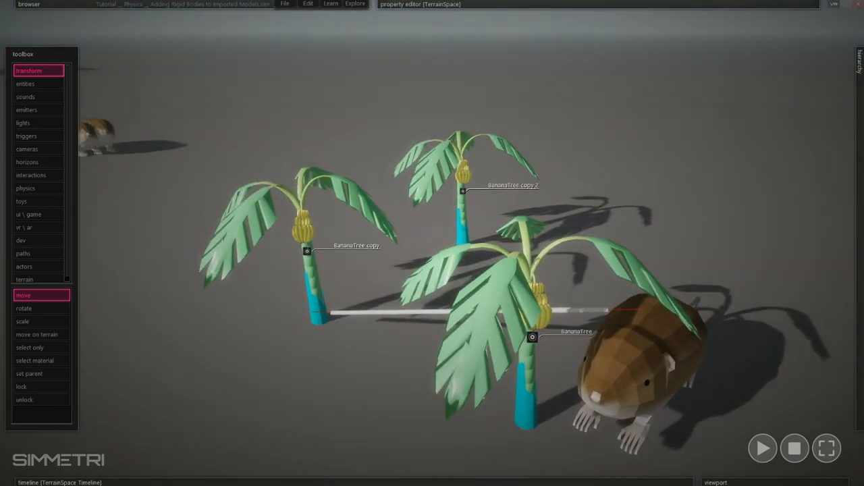
pyautogui.click(542, 284)
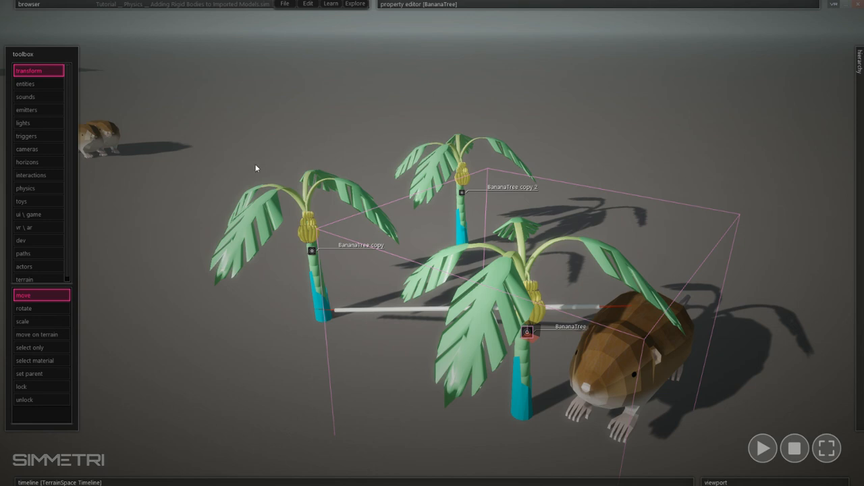
pyautogui.click(449, 146)
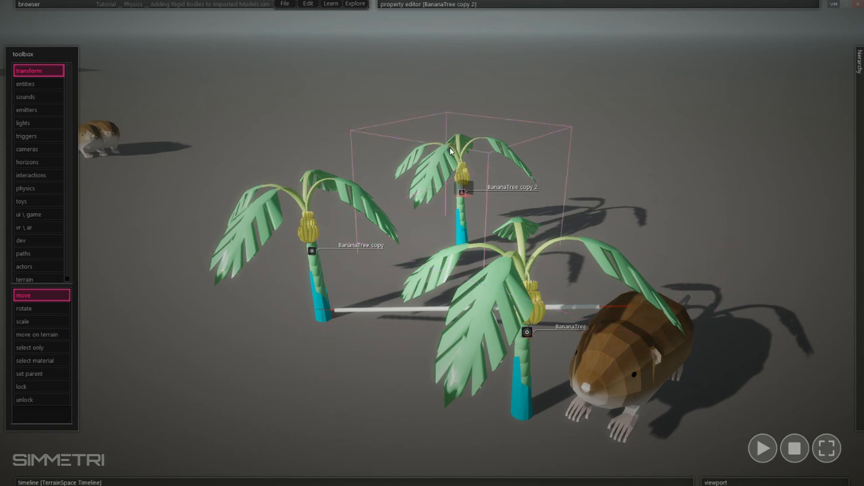
pyautogui.click(638, 361)
pyautogui.moveTo(622, 362); pyautogui.dragTo(196, 360)
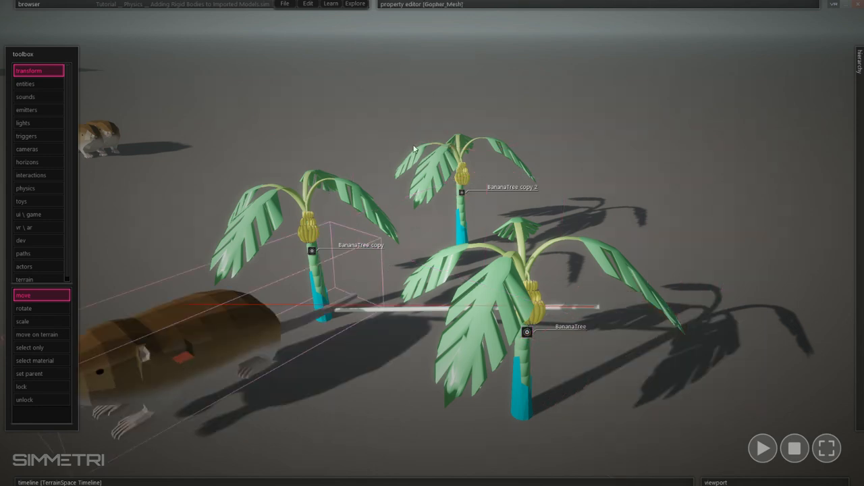
pyautogui.click(430, 120)
pyautogui.hotkey('alt', 'Tab')
pyautogui.hotkey('alt', 'Tab')
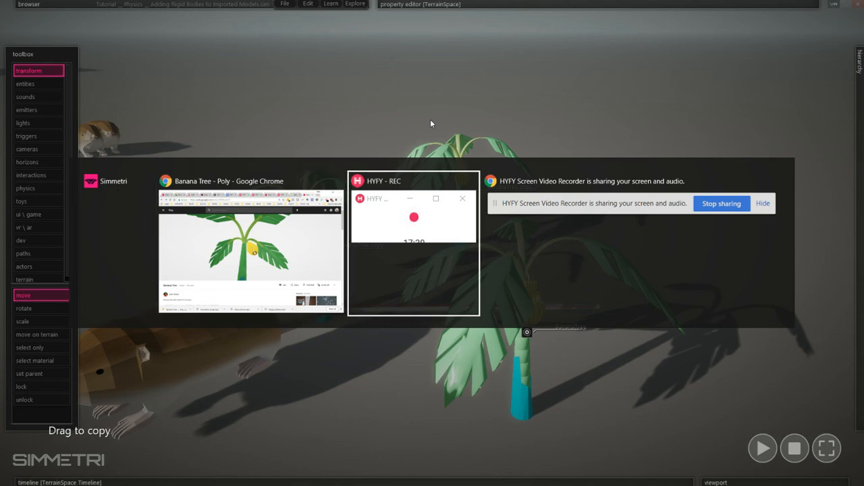